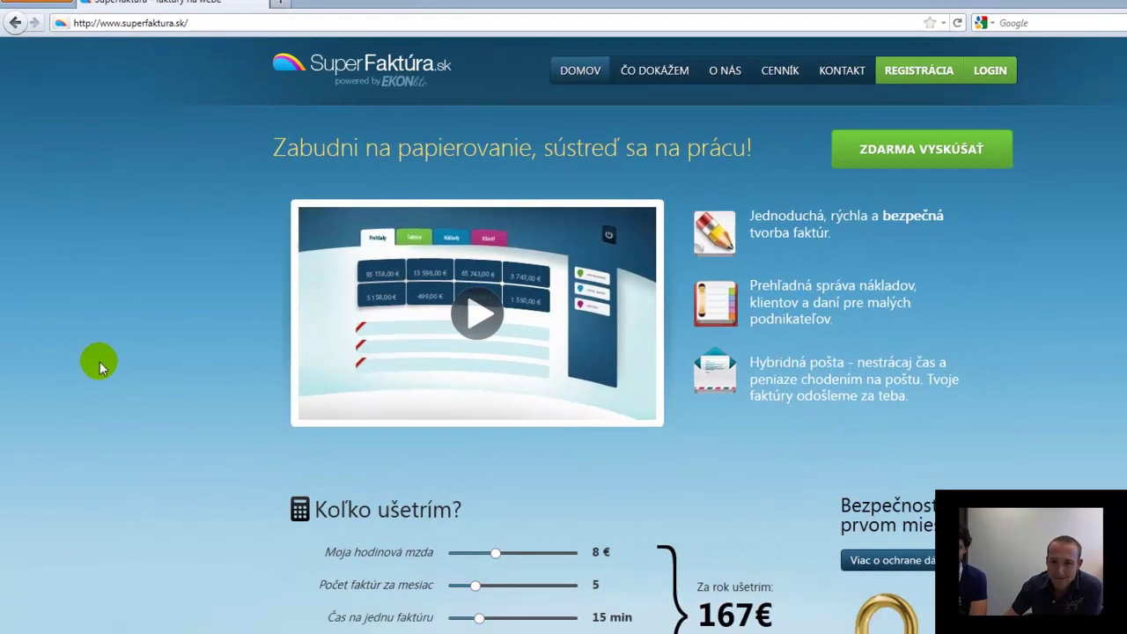
# Lower the hourly wage slider from 8 € to 7 € so the yearly saving shows 140€
pyautogui.scroll(-2, 113, 424)
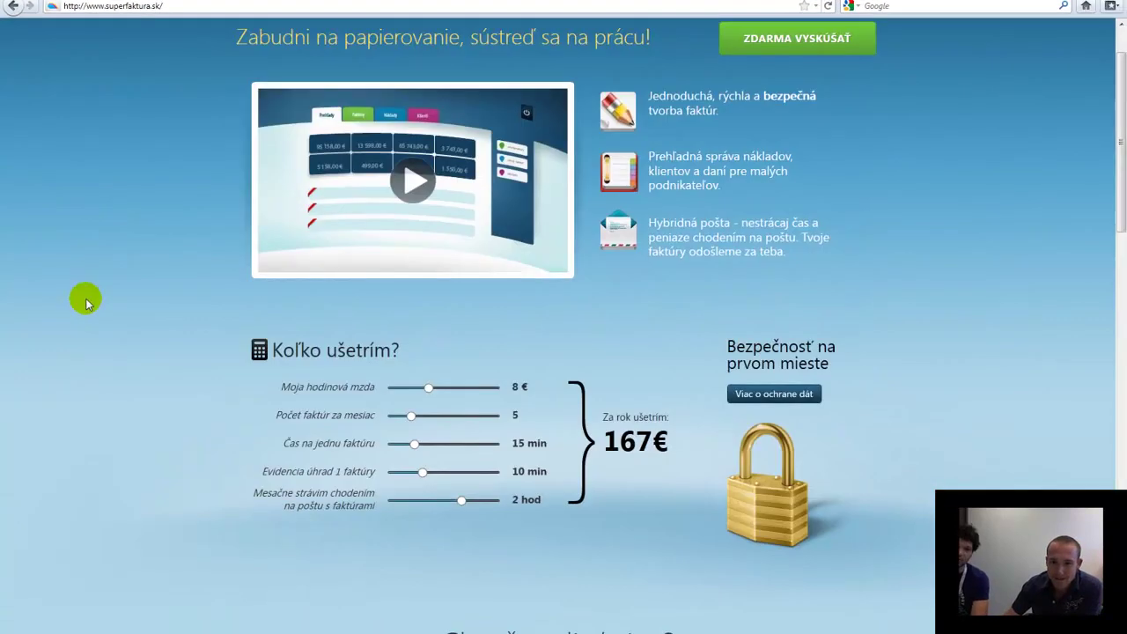
pyautogui.scroll(1, 86, 303)
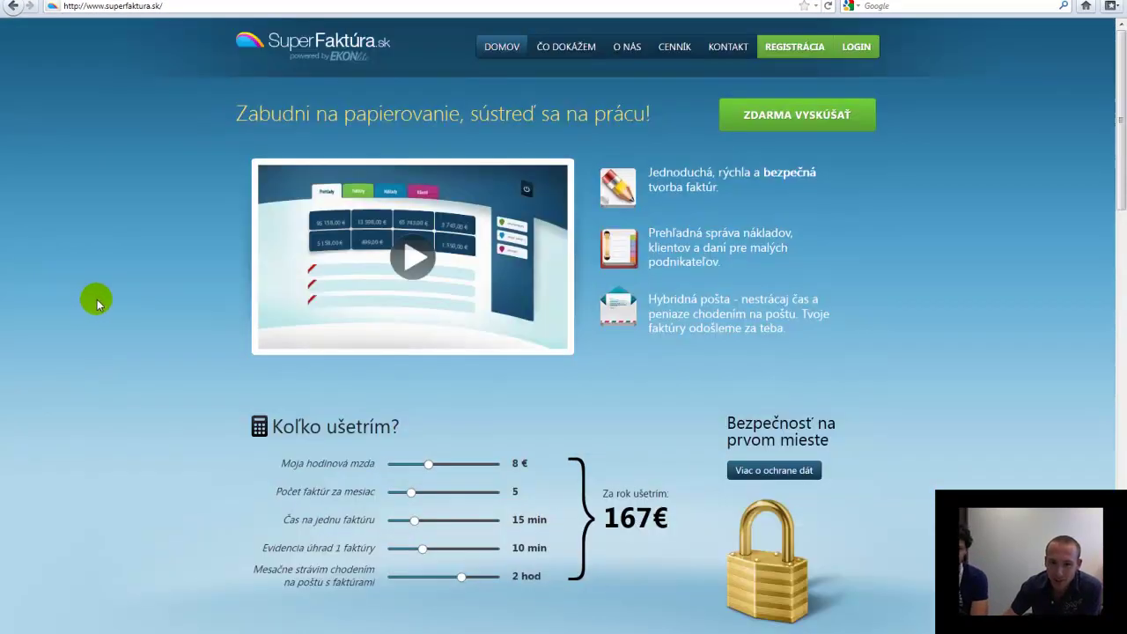
pyautogui.scroll(-1, 99, 304)
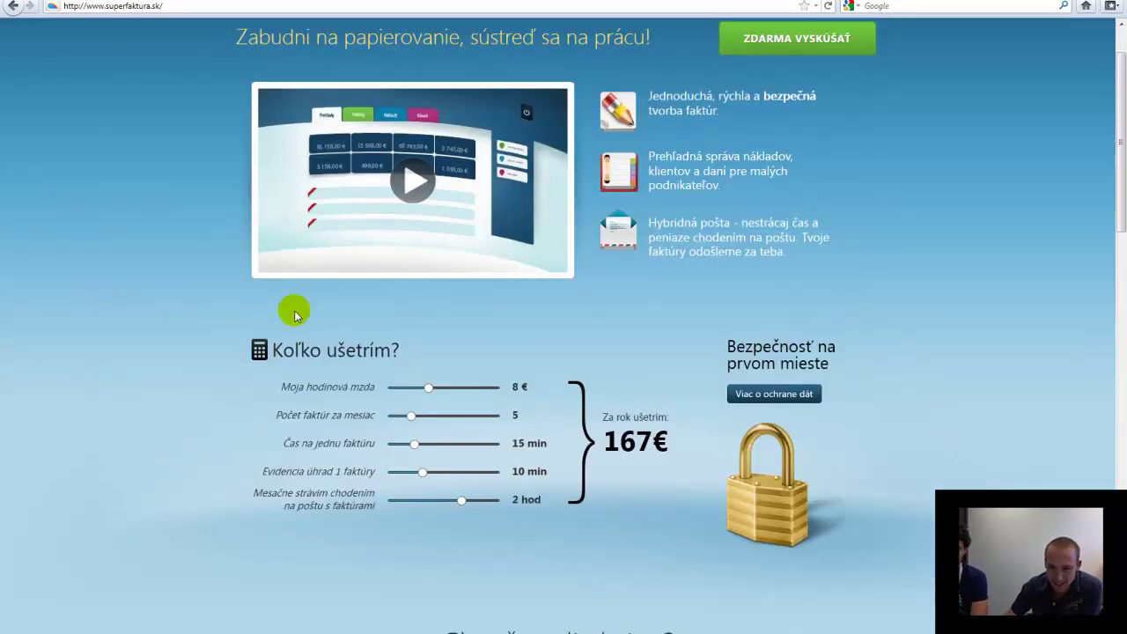
pyautogui.moveTo(429, 387)
pyautogui.mouseDown()
pyautogui.moveTo(443, 385)
pyautogui.moveTo(423, 390)
pyautogui.mouseUp()
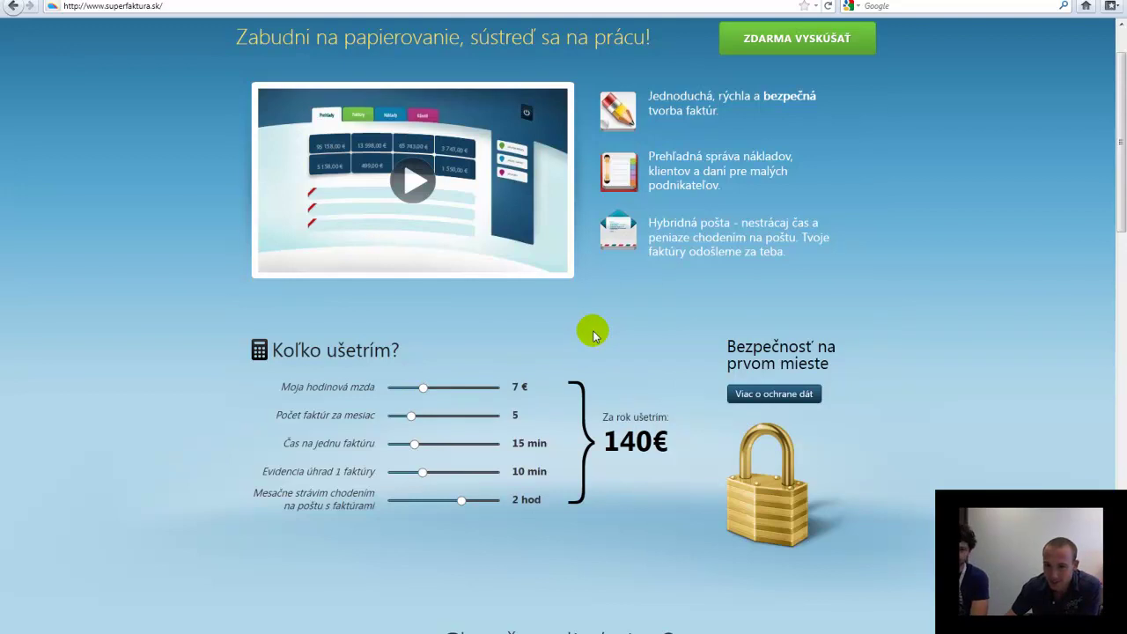
# Scroll down through the homepage's invoicing, tax reduction and expense tracking sections
pyautogui.scroll(-3, 593, 335)
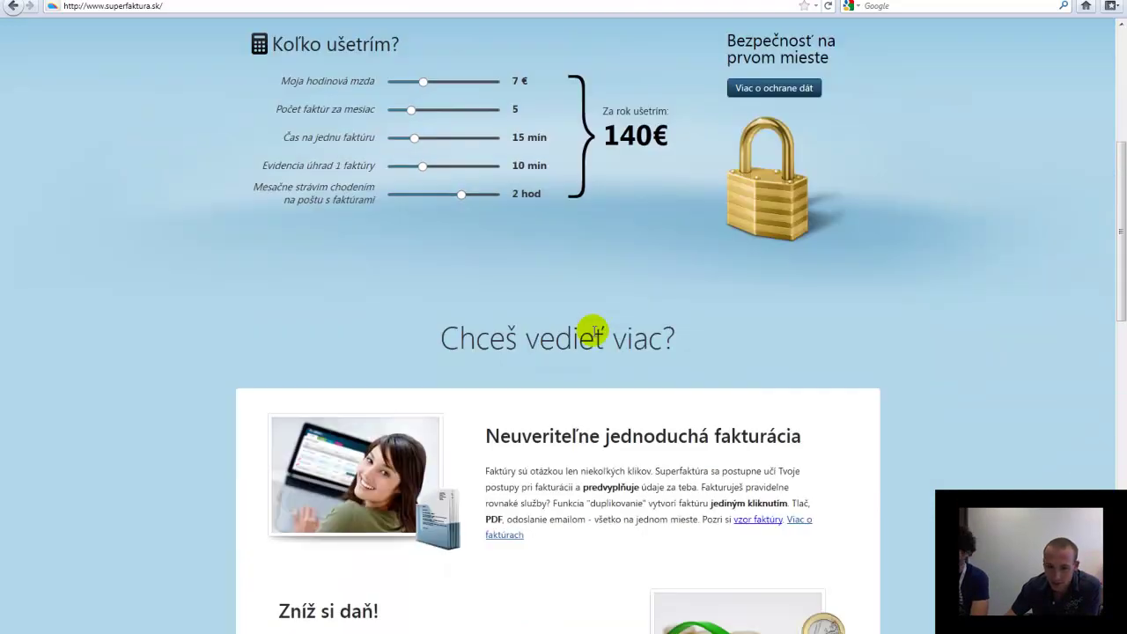
pyautogui.scroll(-2, 727, 350)
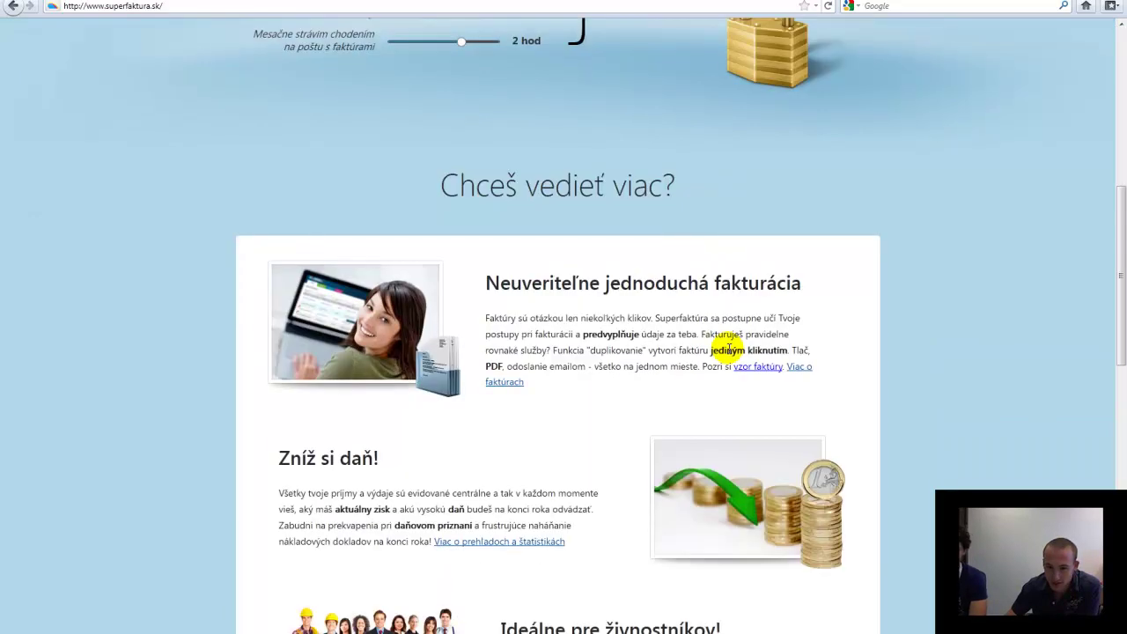
pyautogui.scroll(-1, 634, 392)
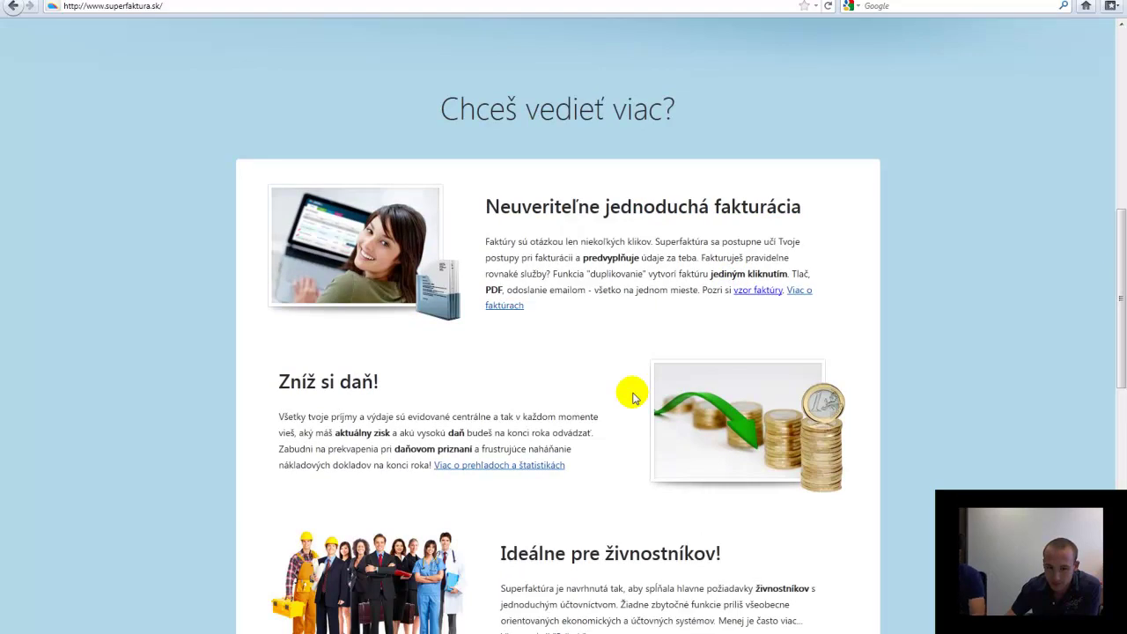
pyautogui.scroll(-1, 634, 396)
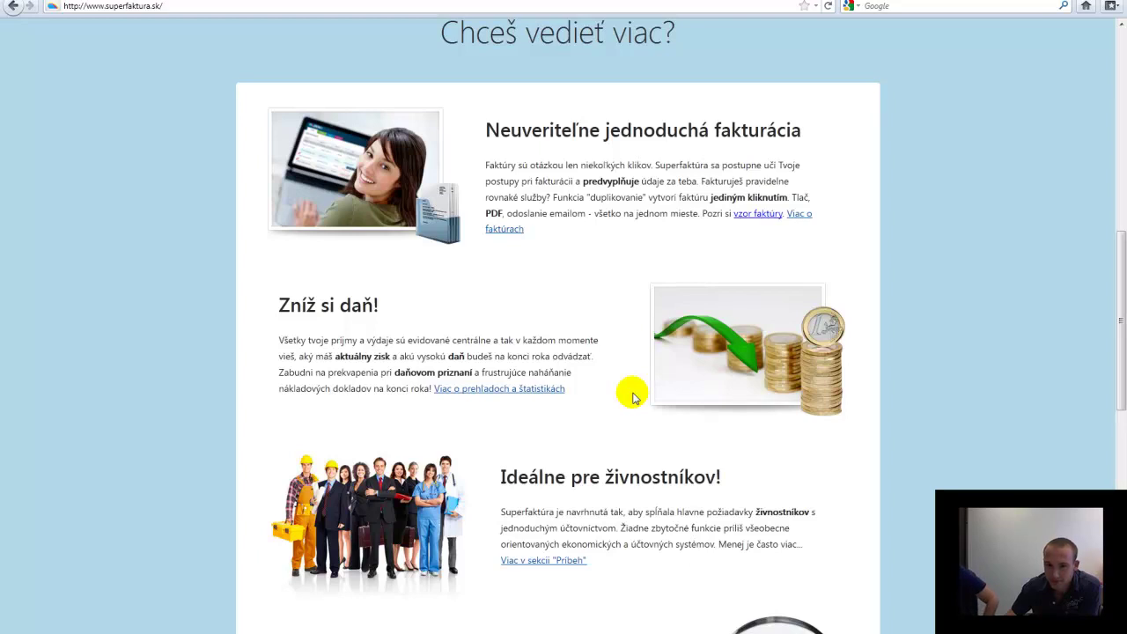
pyautogui.scroll(-2, 632, 398)
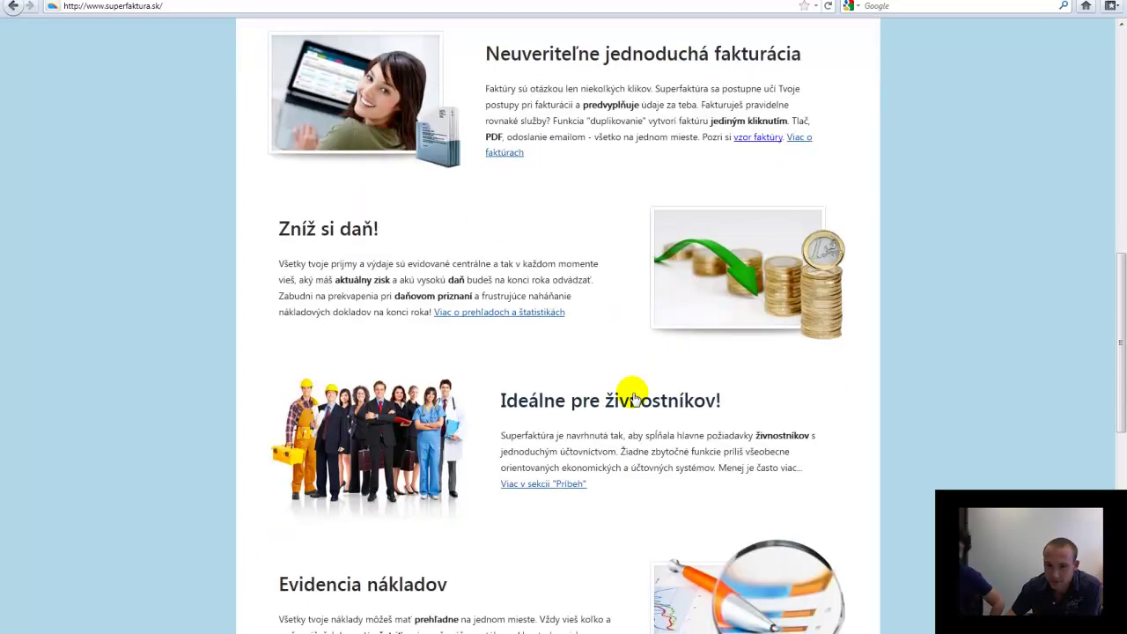
pyautogui.scroll(-2, 632, 398)
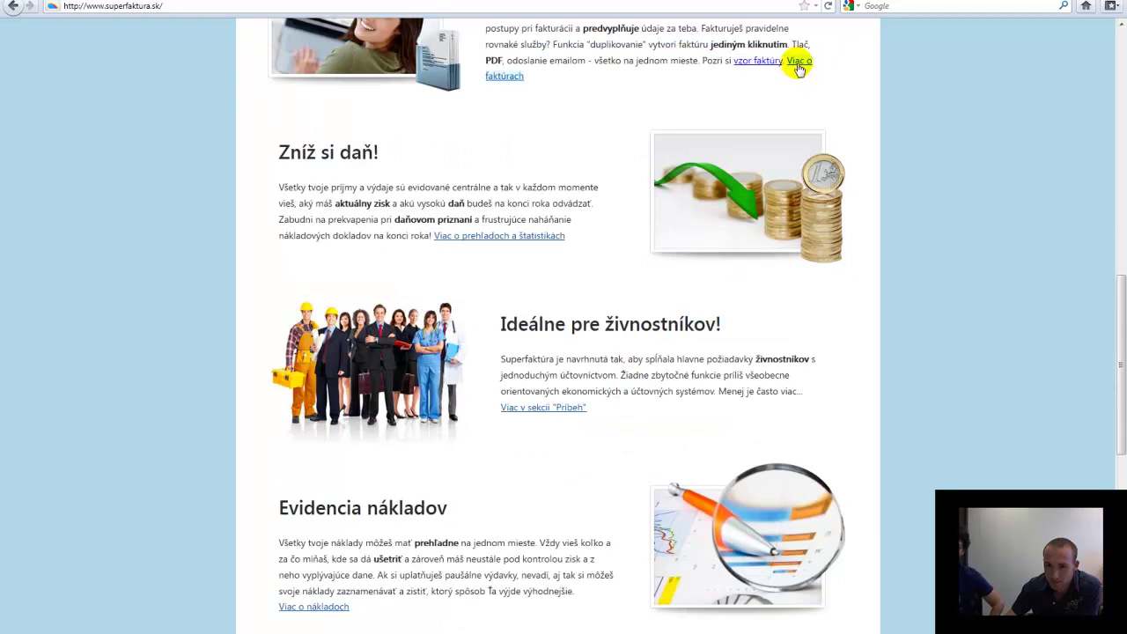
# Open the vzor_faktury.pdf sample invoice and review its two items and 384,00€ total
pyautogui.click(755, 64)
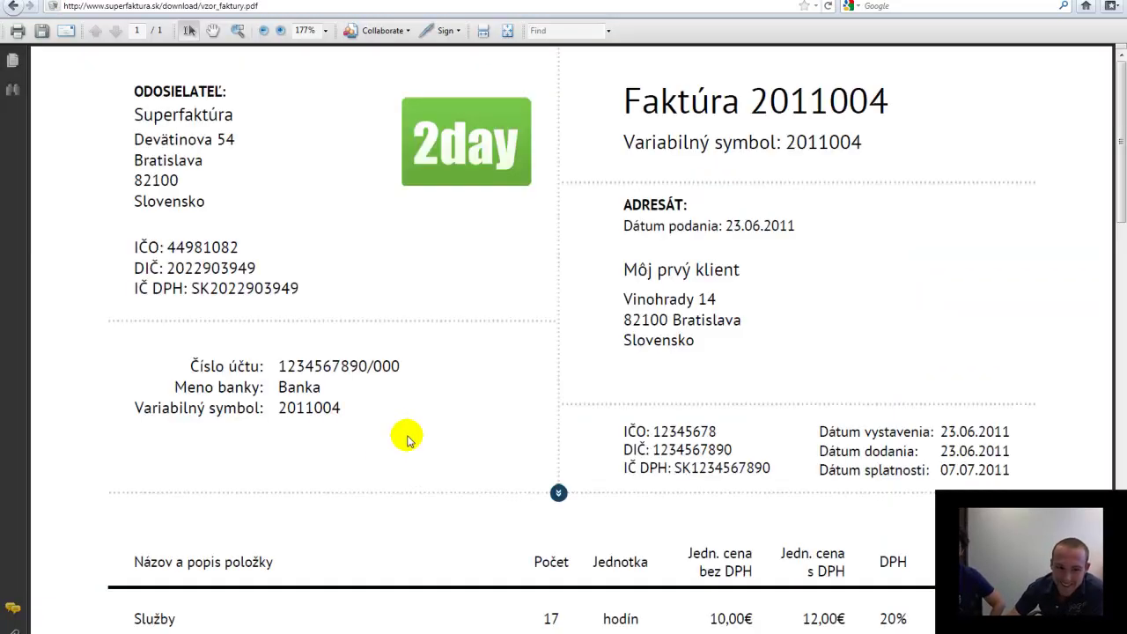
pyautogui.scroll(-1, 407, 438)
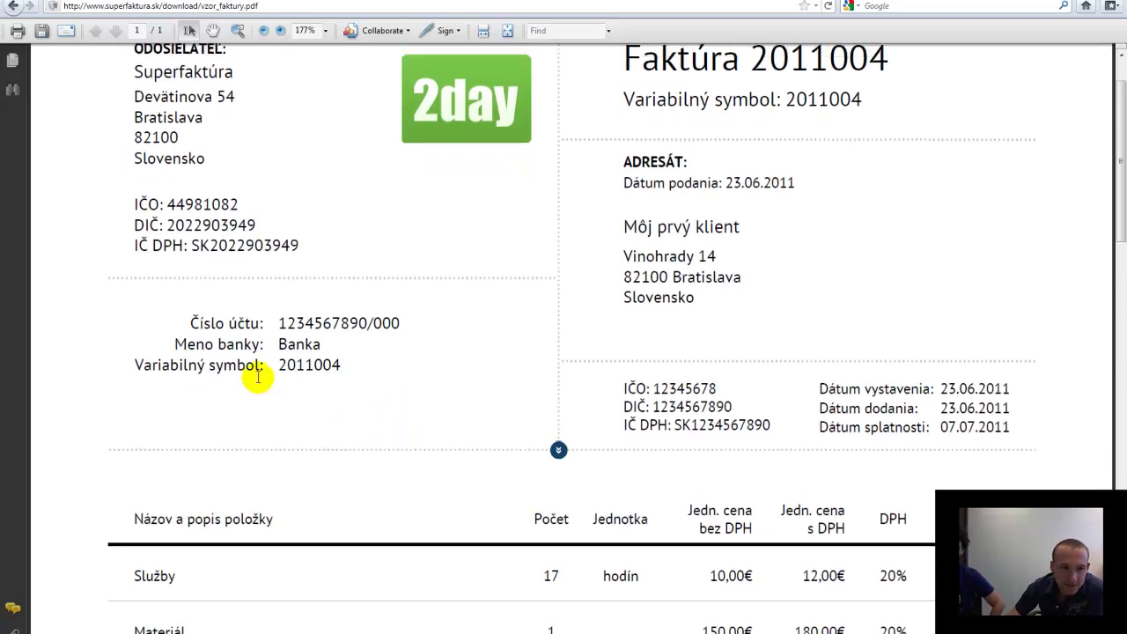
pyautogui.scroll(1, 153, 172)
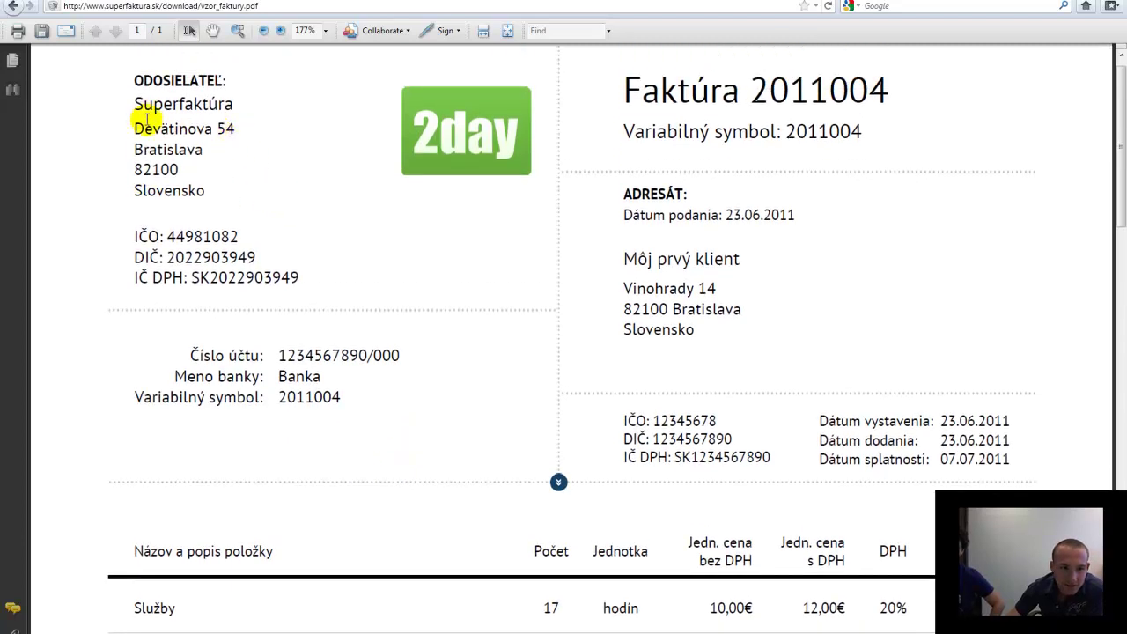
pyautogui.scroll(-4, 649, 314)
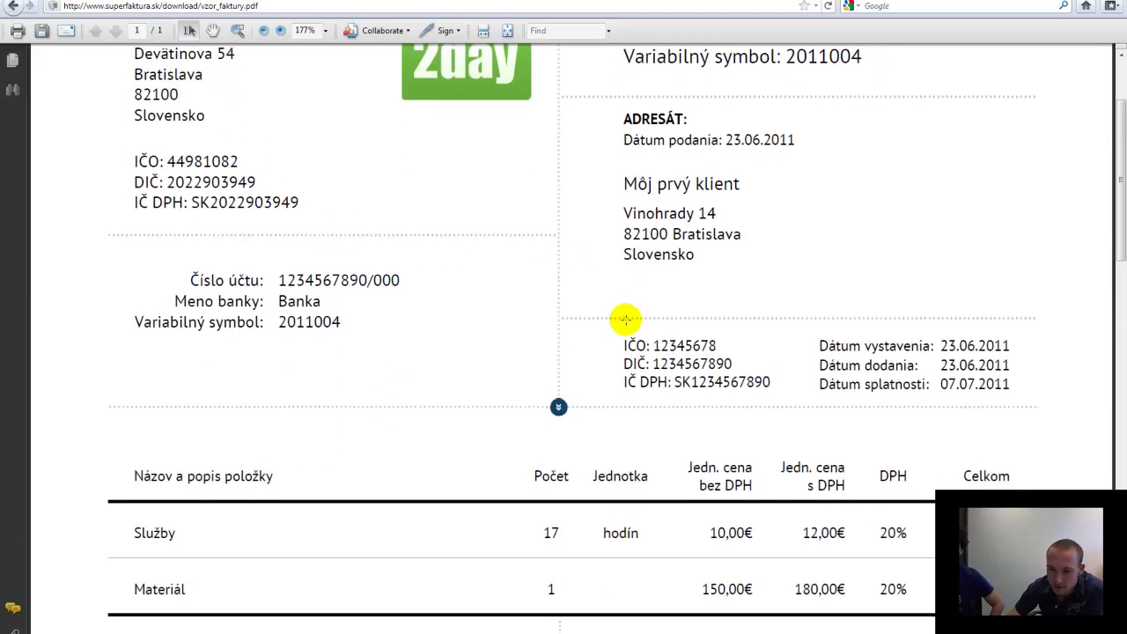
pyautogui.scroll(-3, 520, 360)
pyautogui.scroll(3, 461, 370)
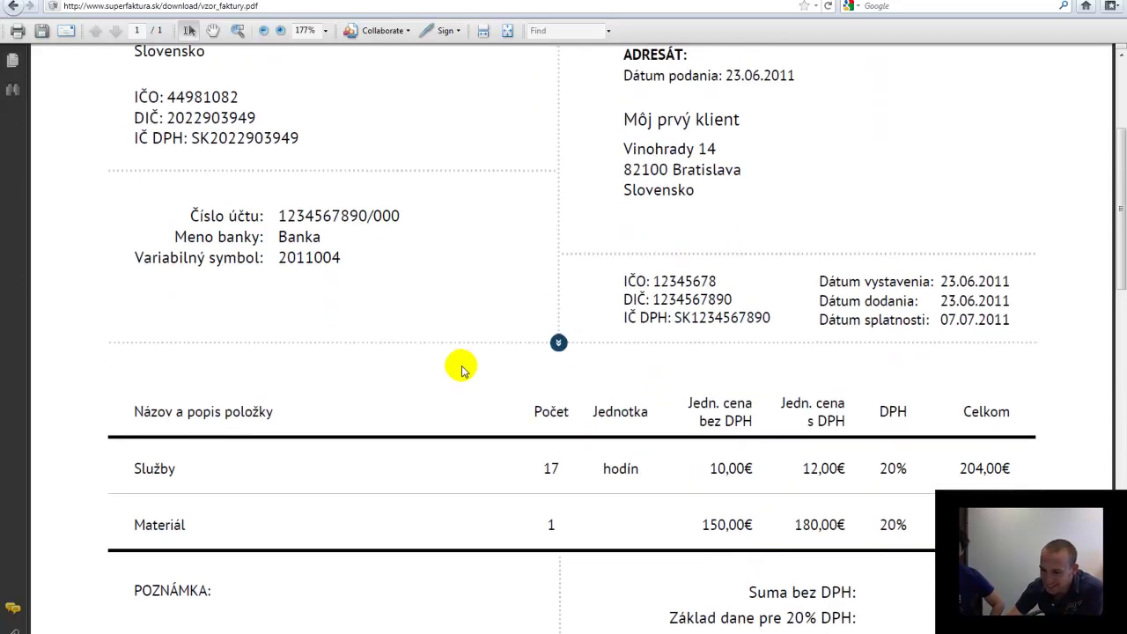
pyautogui.scroll(-2, 449, 377)
pyautogui.scroll(-6, 449, 377)
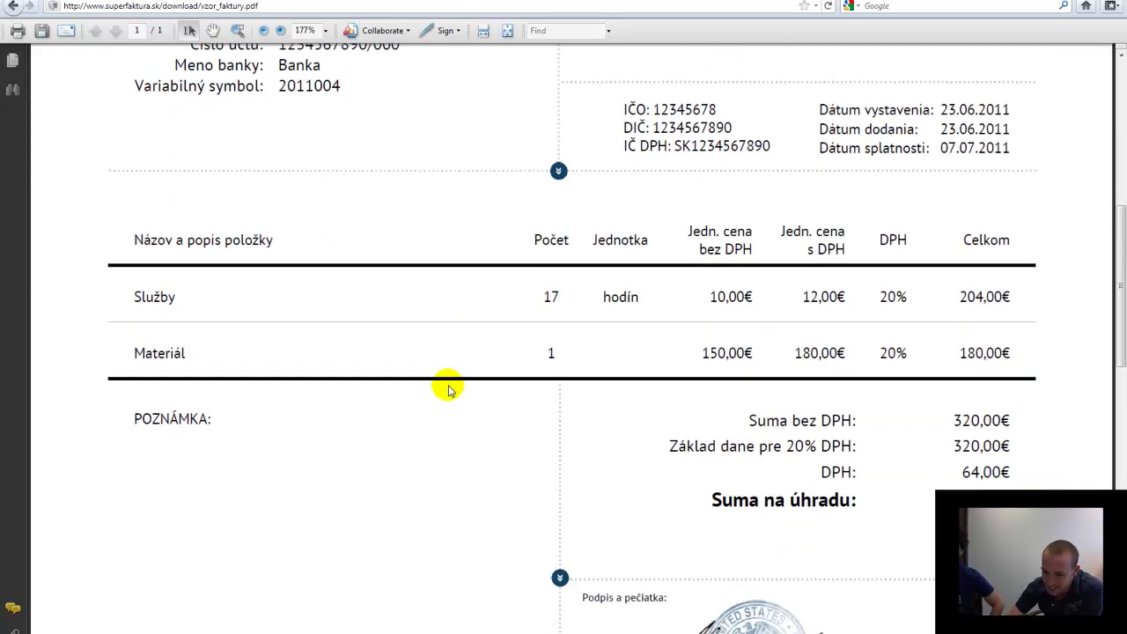
pyautogui.scroll(-5, 441, 390)
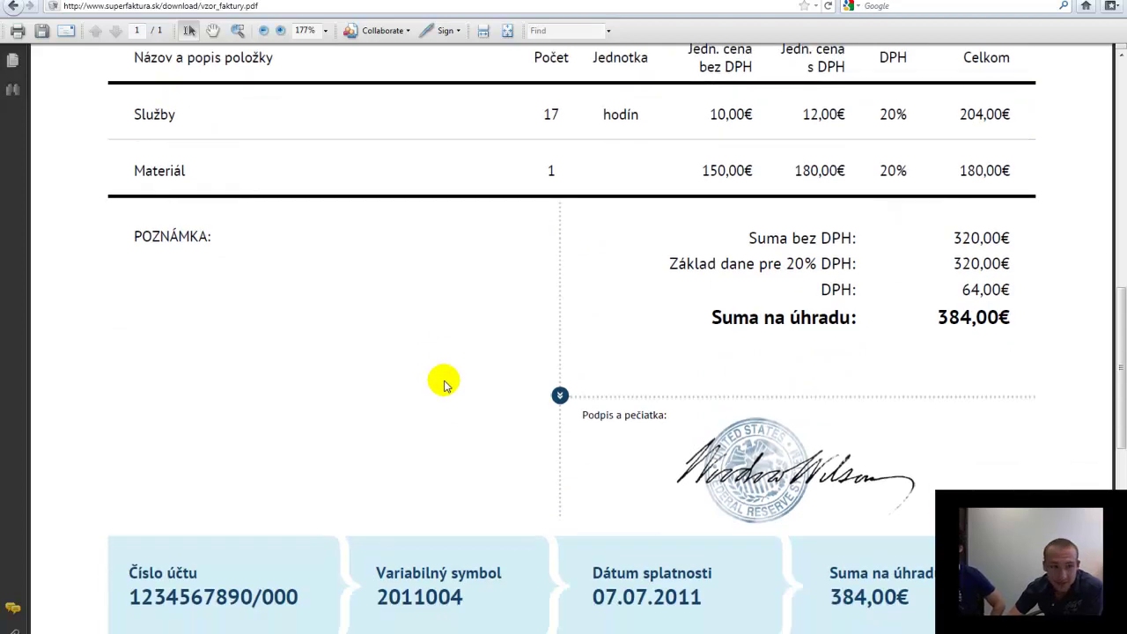
pyautogui.scroll(6, 434, 392)
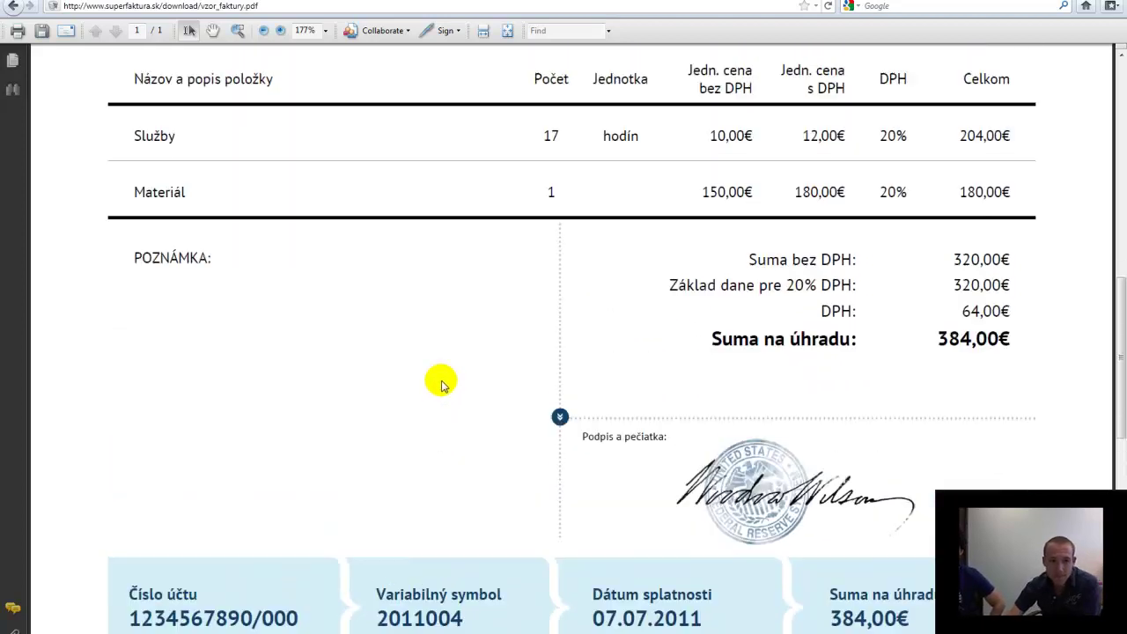
pyautogui.scroll(1, 425, 356)
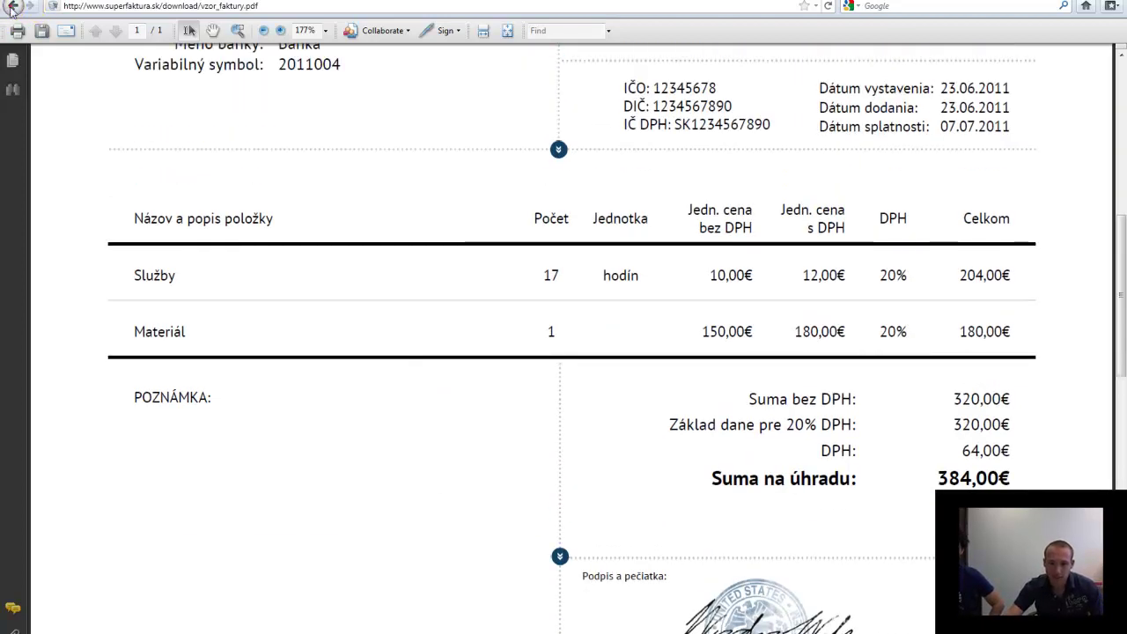
# Return to the homepage, open Prehľady a štatistiky, and browse its balance, invoicing and cost charts
pyautogui.click(12, 5)
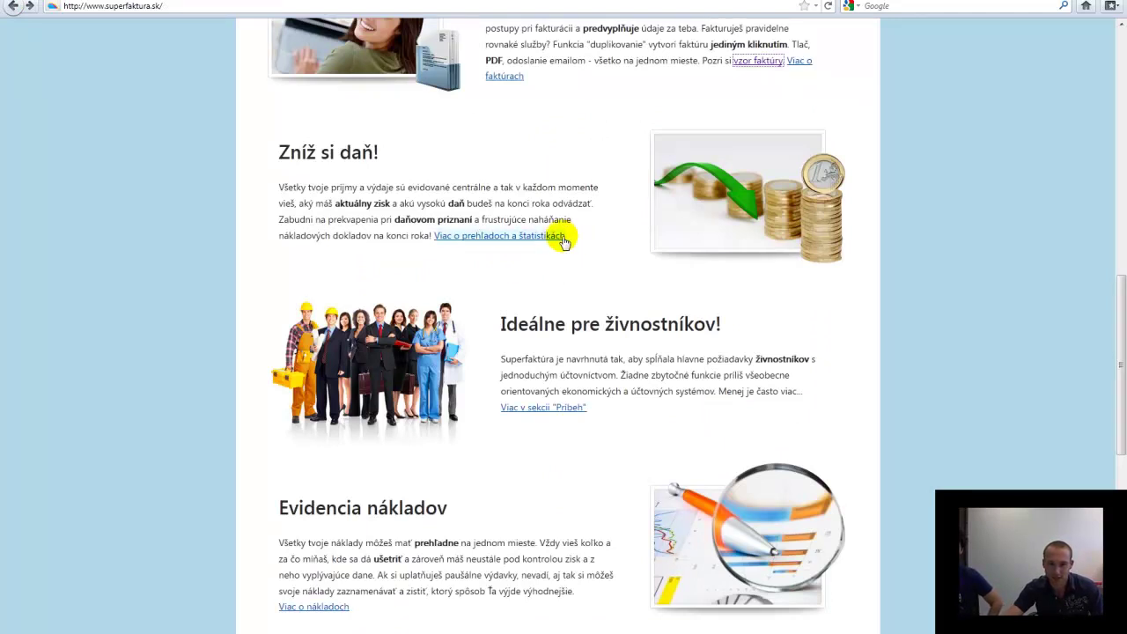
pyautogui.click(540, 234)
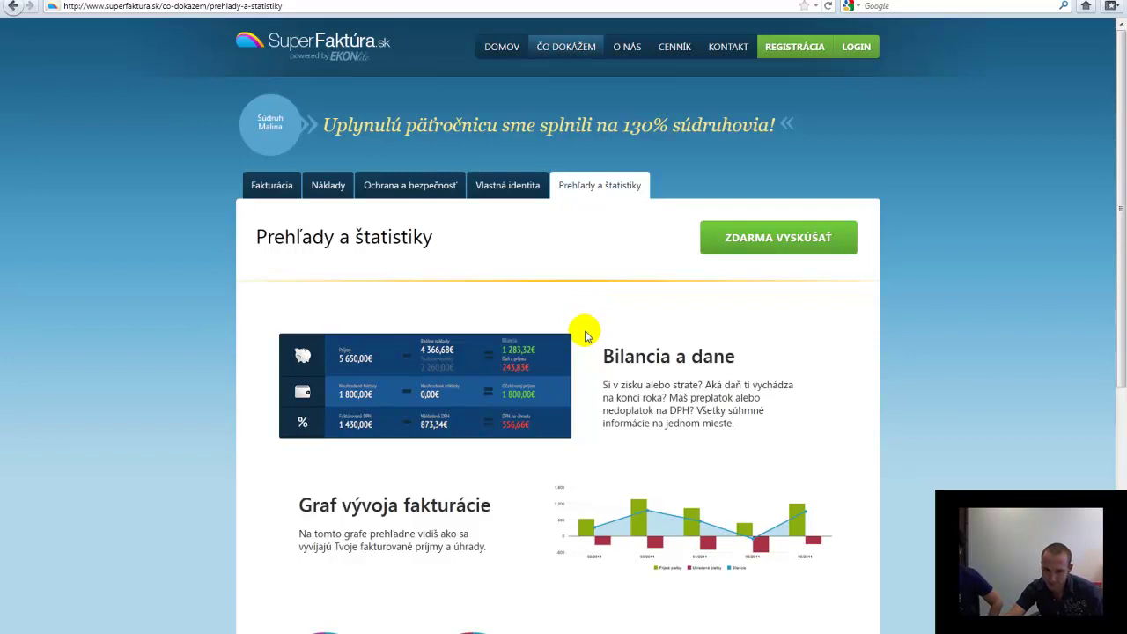
pyautogui.scroll(-2, 587, 335)
pyautogui.scroll(-1, 587, 339)
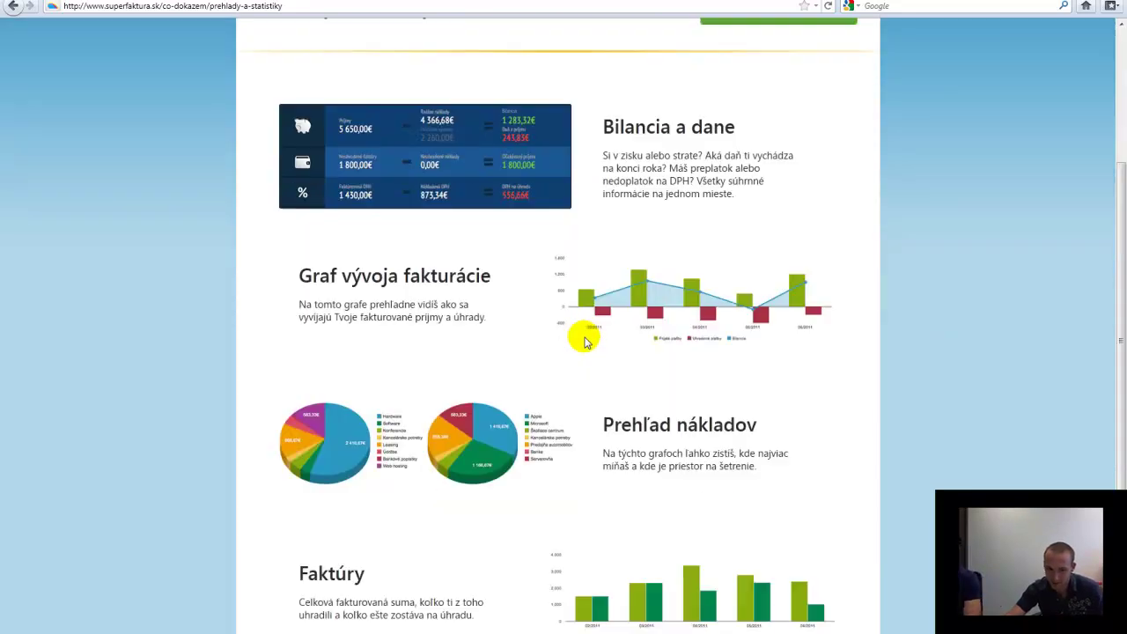
pyautogui.scroll(2, 585, 340)
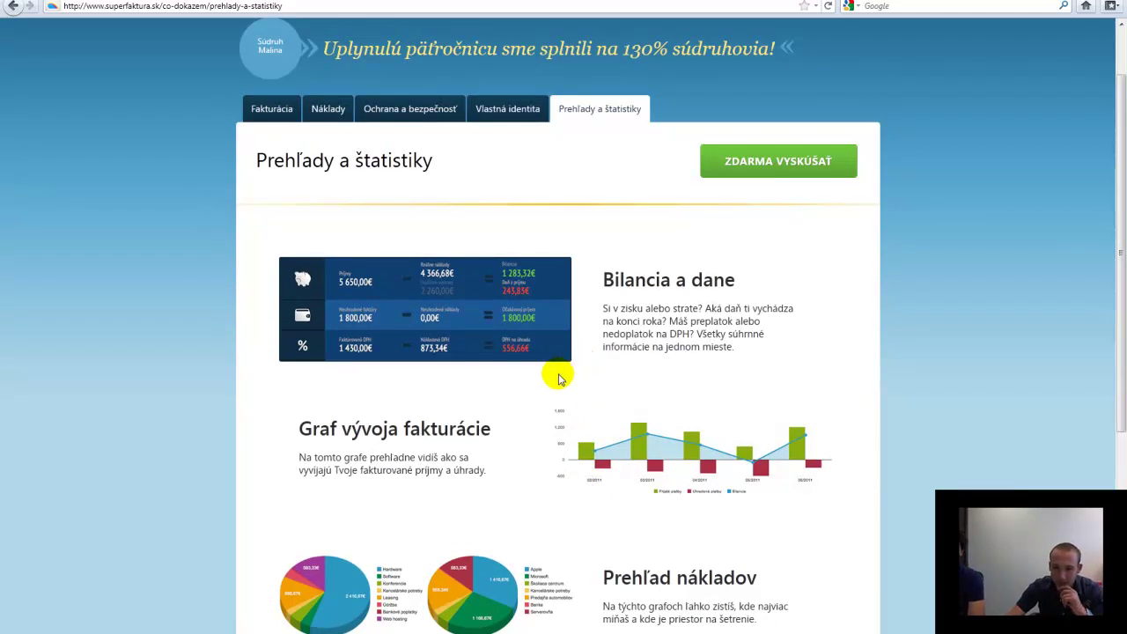
pyautogui.scroll(-1, 548, 408)
pyautogui.scroll(-2, 548, 408)
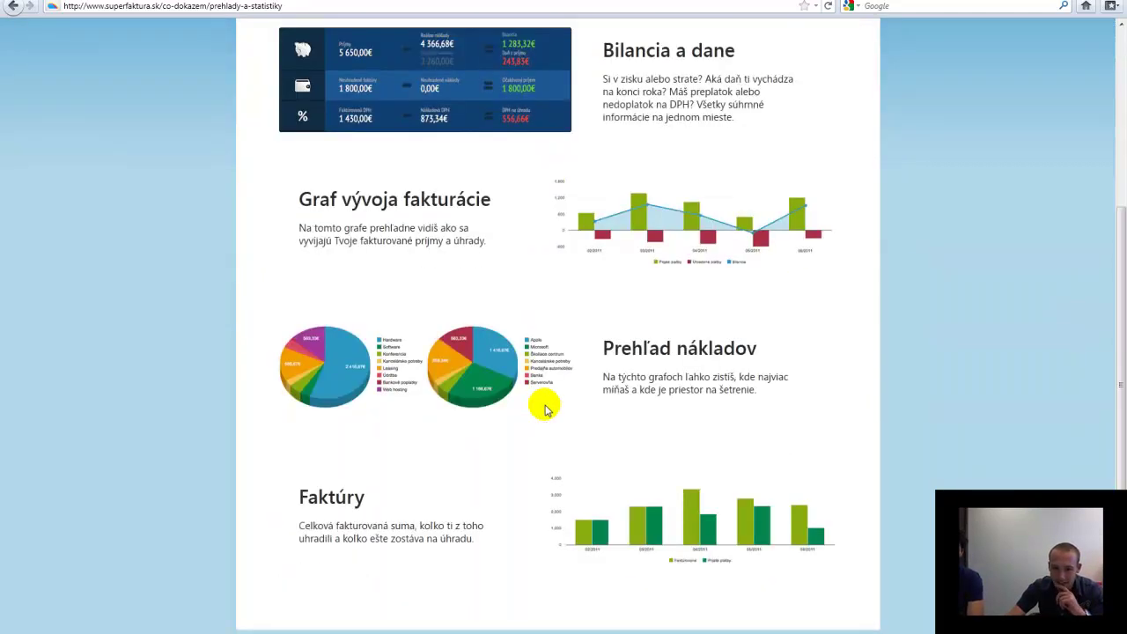
pyautogui.scroll(-1, 544, 410)
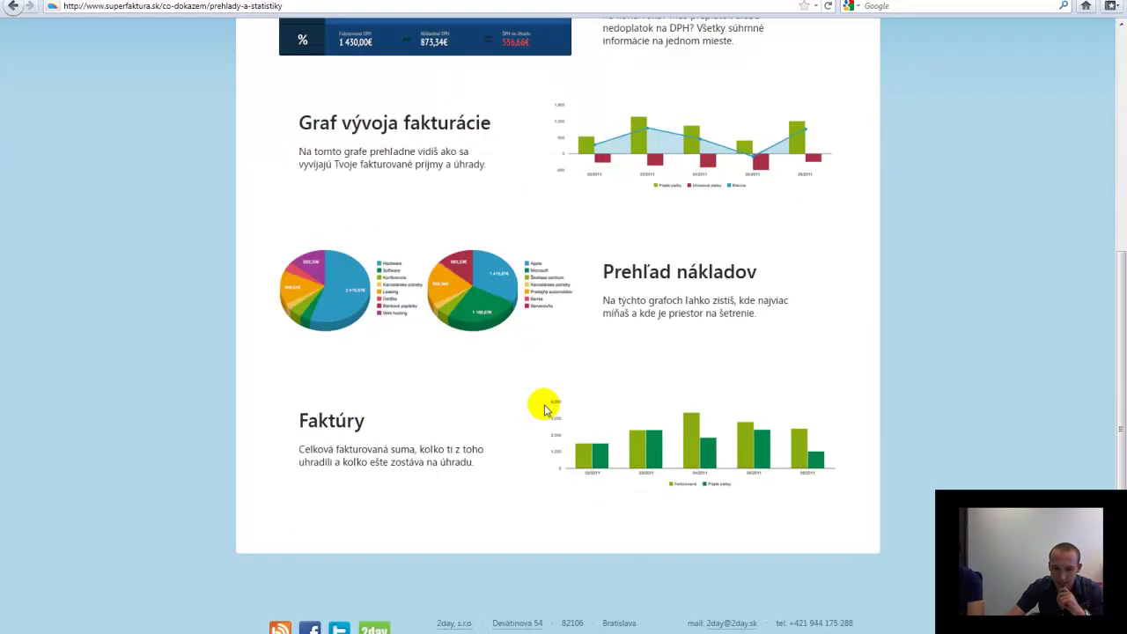
pyautogui.scroll(-1, 543, 409)
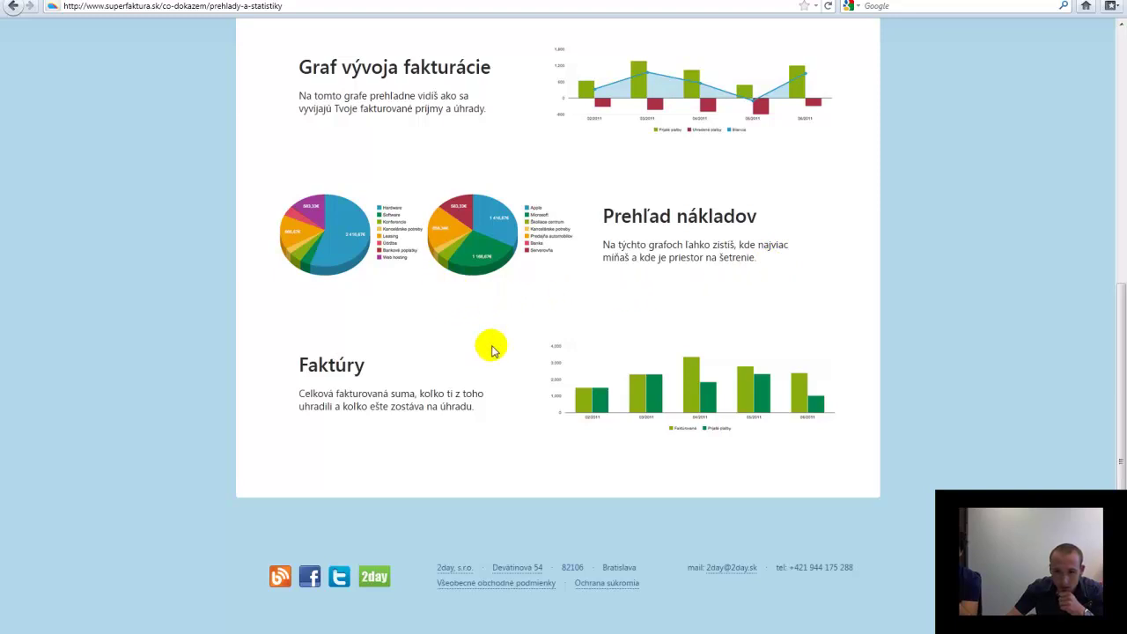
pyautogui.scroll(5, 495, 345)
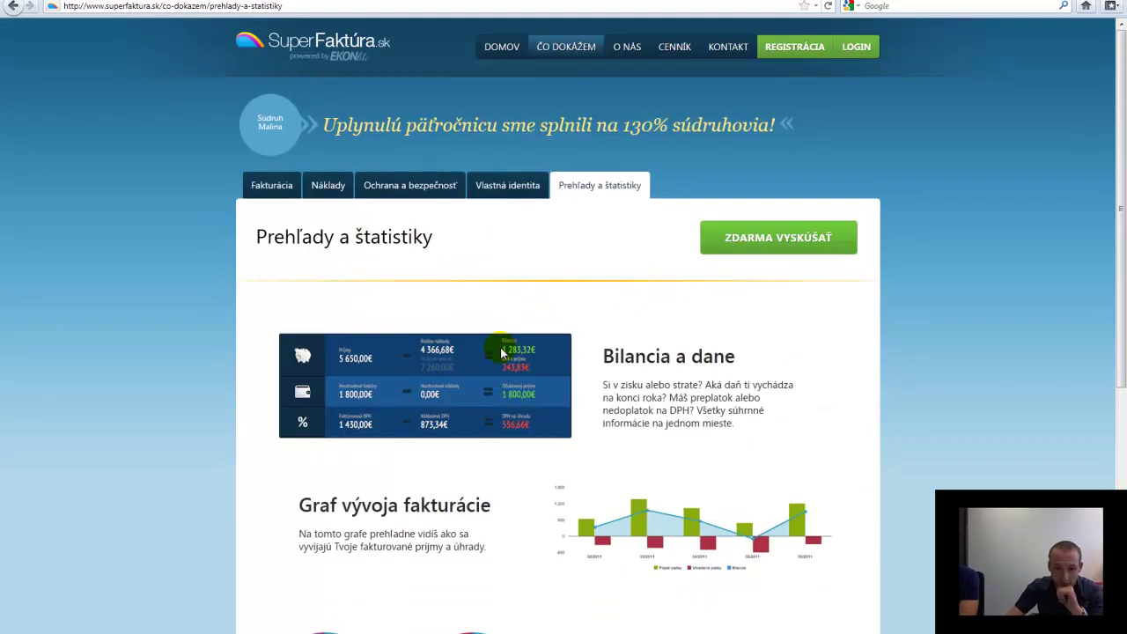
# Go back to the homepage and scroll through it
pyautogui.click(16, 6)
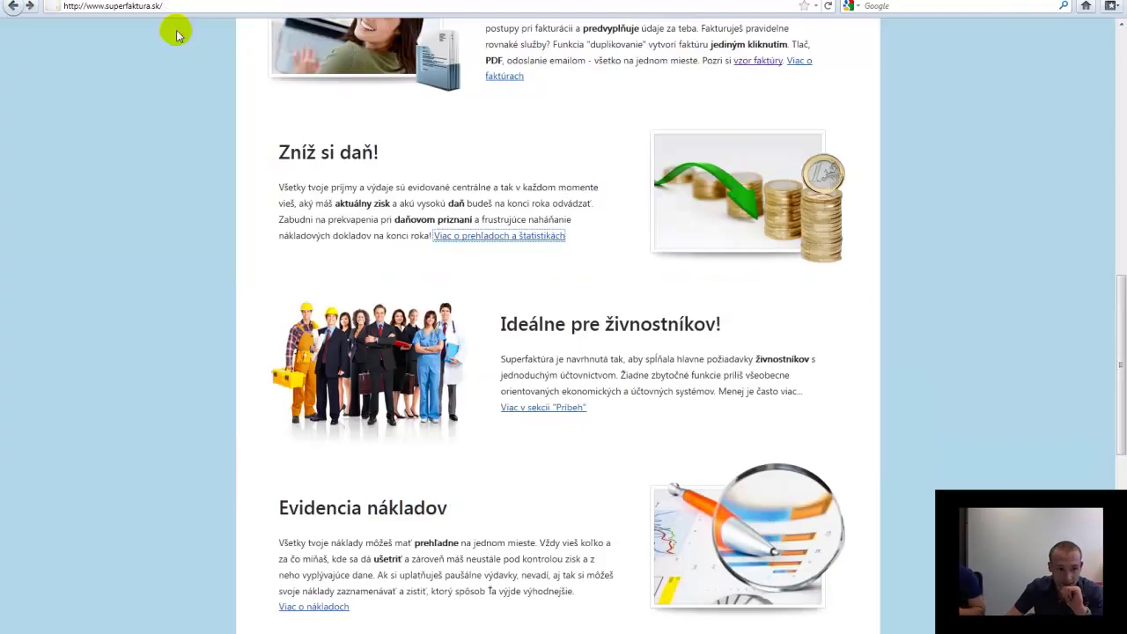
pyautogui.scroll(-5, 687, 265)
pyautogui.scroll(-3, 652, 301)
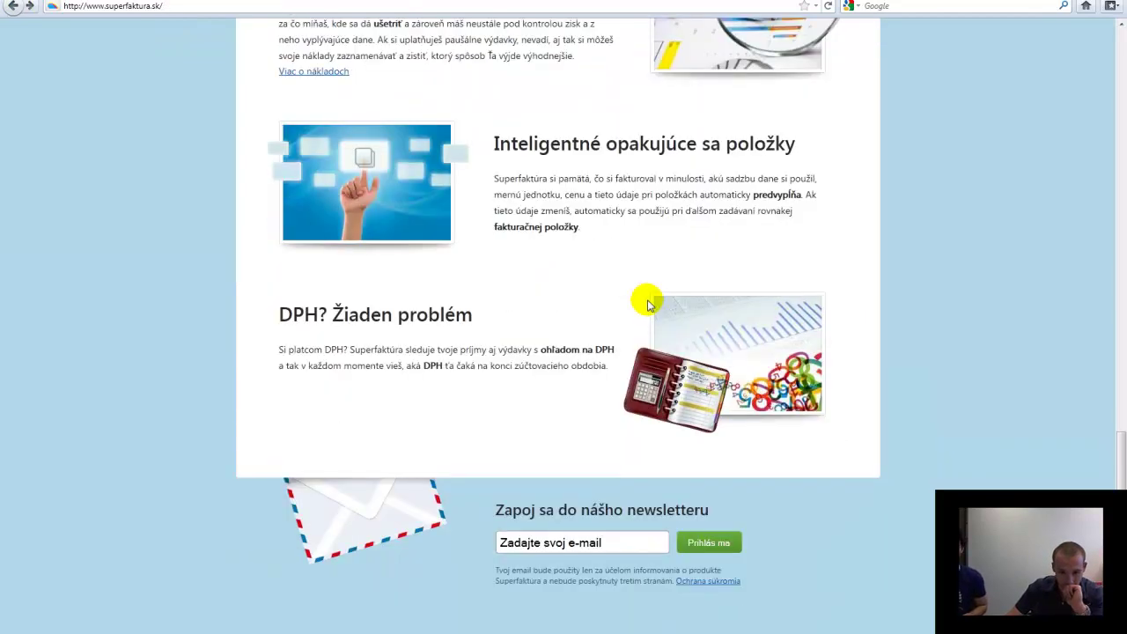
pyautogui.scroll(3, 646, 305)
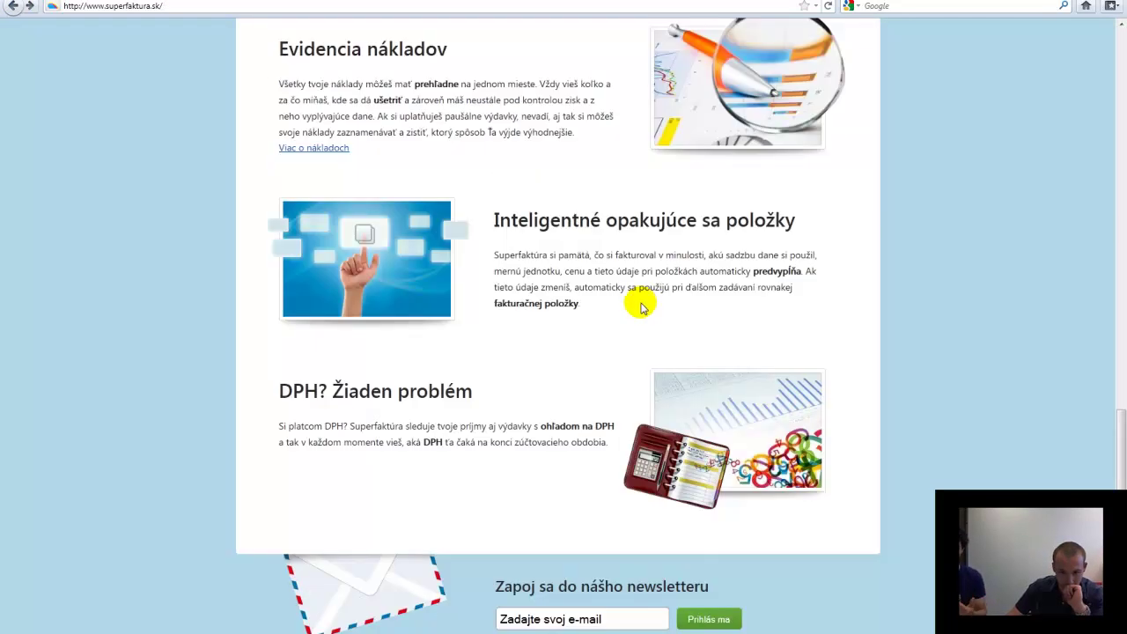
pyautogui.scroll(4, 638, 302)
pyautogui.scroll(-3, 637, 298)
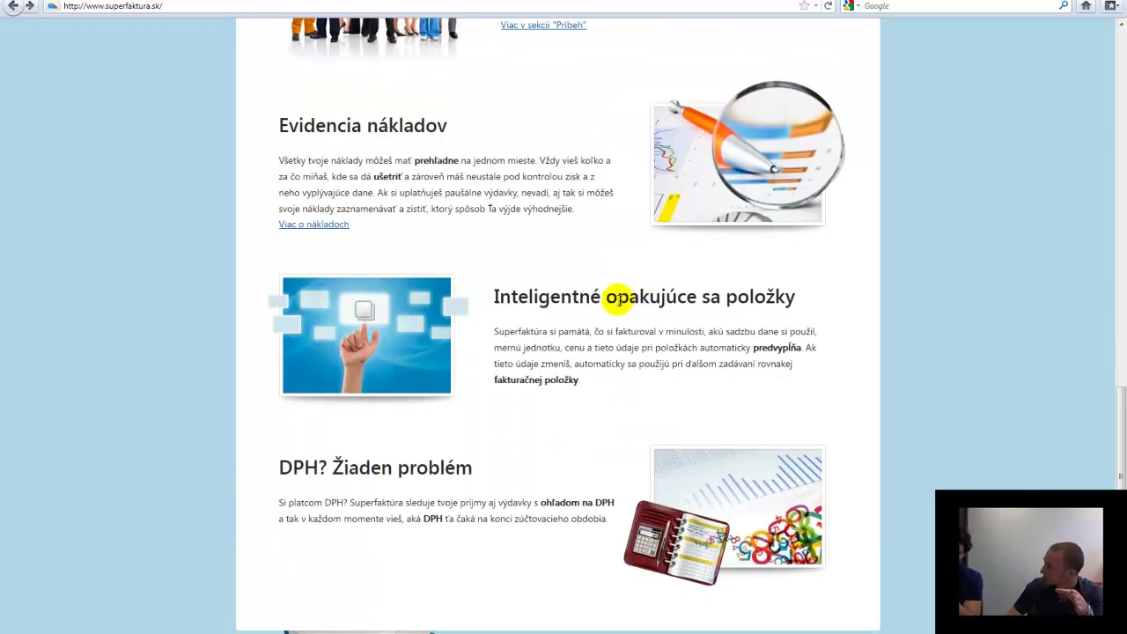
pyautogui.scroll(15, 620, 299)
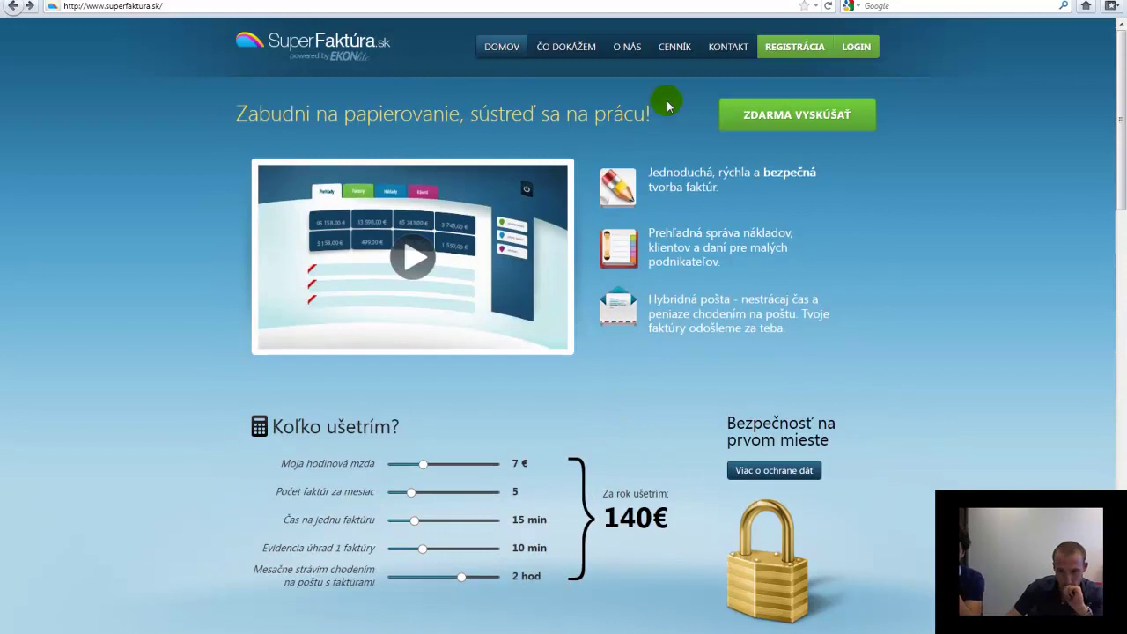
# Review the four subscription plans on the CENNÍK page, then begin the free trial registration
pyautogui.click(674, 46)
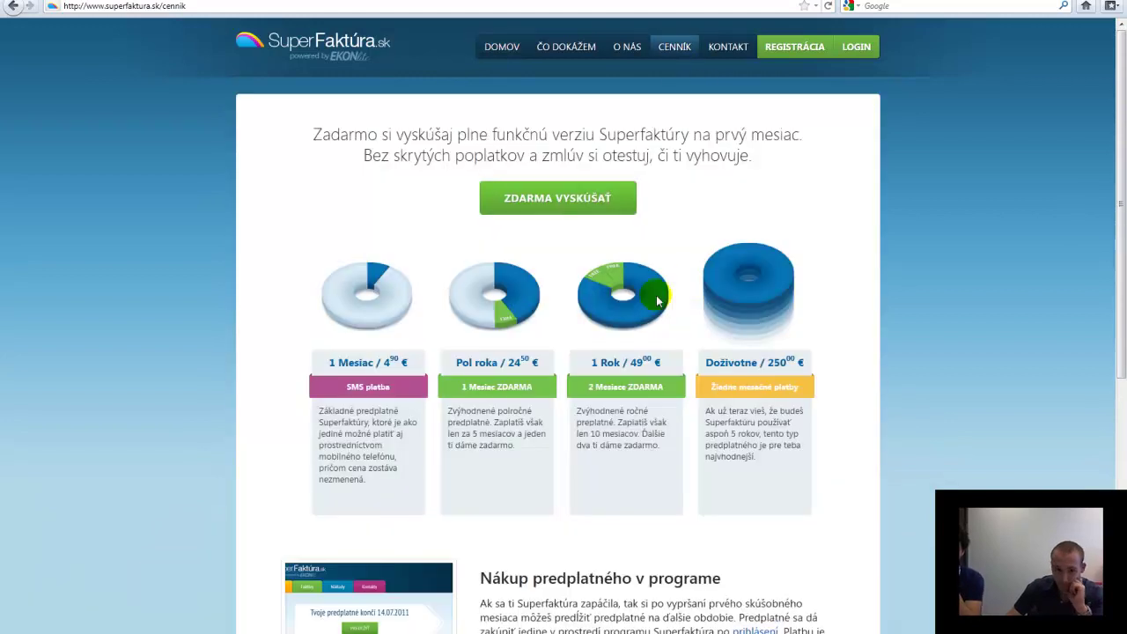
pyautogui.scroll(-3, 251, 322)
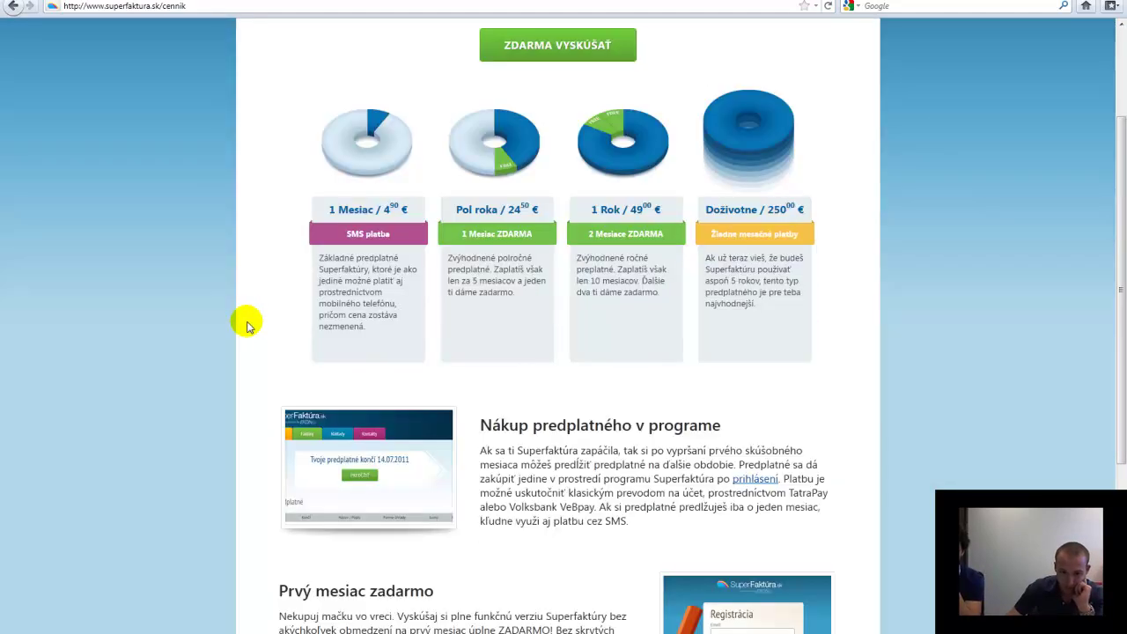
pyautogui.scroll(-2, 247, 326)
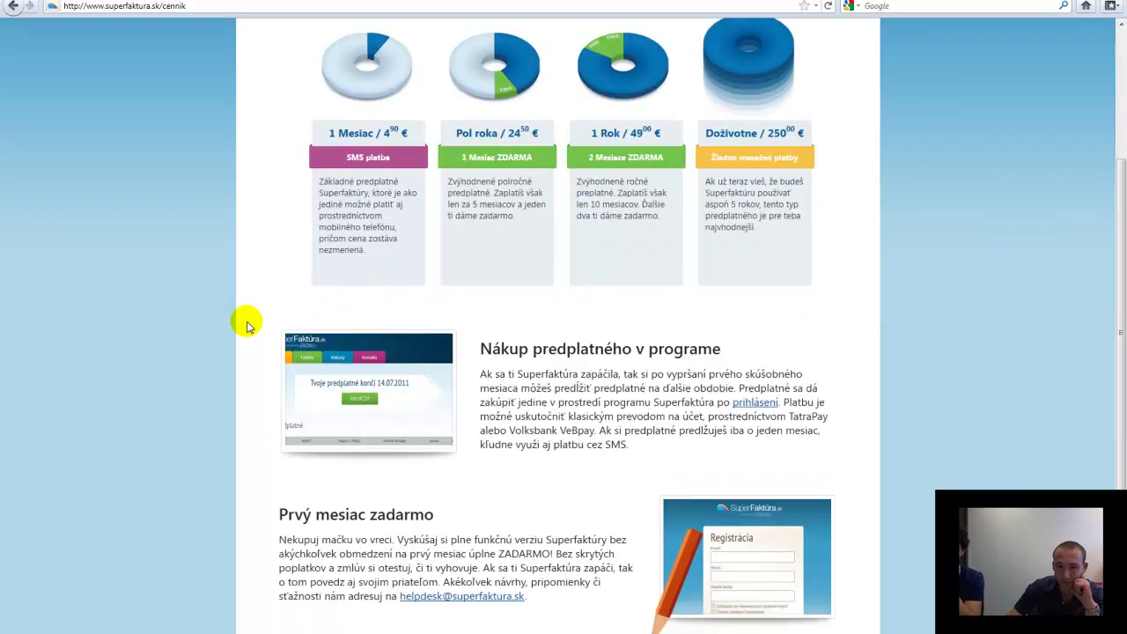
pyautogui.scroll(-3, 247, 326)
pyautogui.scroll(4, 248, 326)
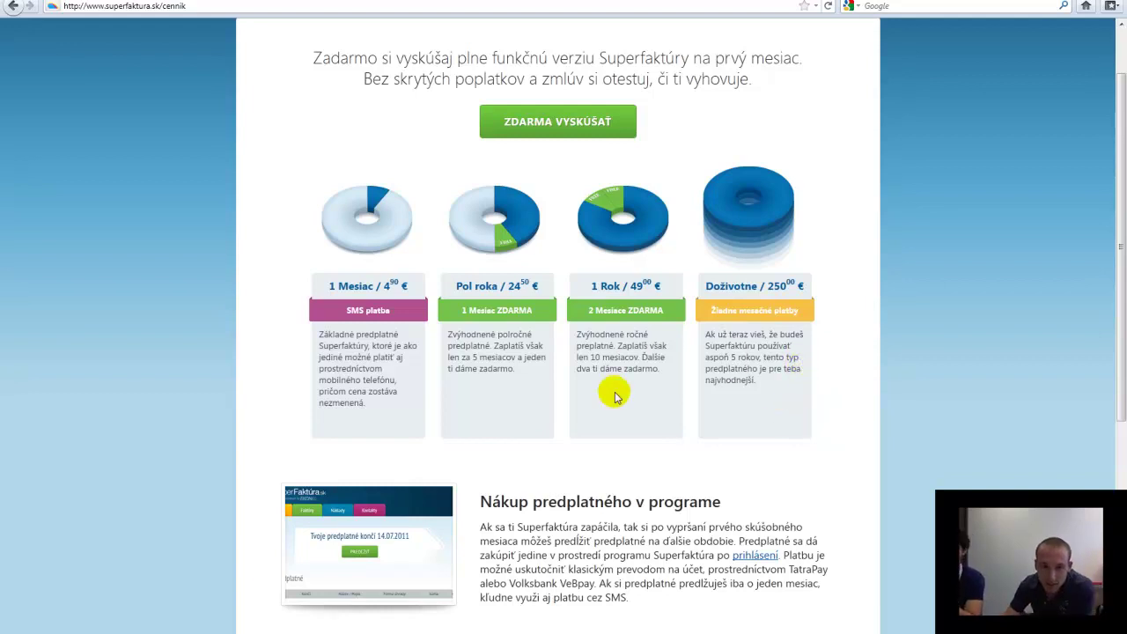
pyautogui.scroll(-3, 588, 398)
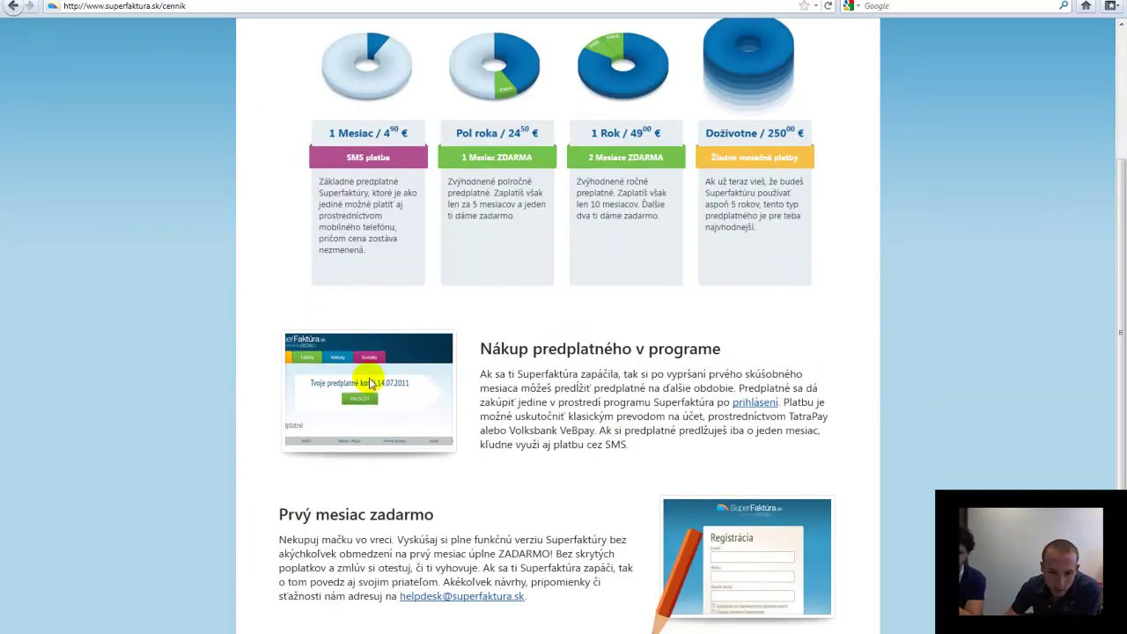
pyautogui.scroll(-2, 790, 370)
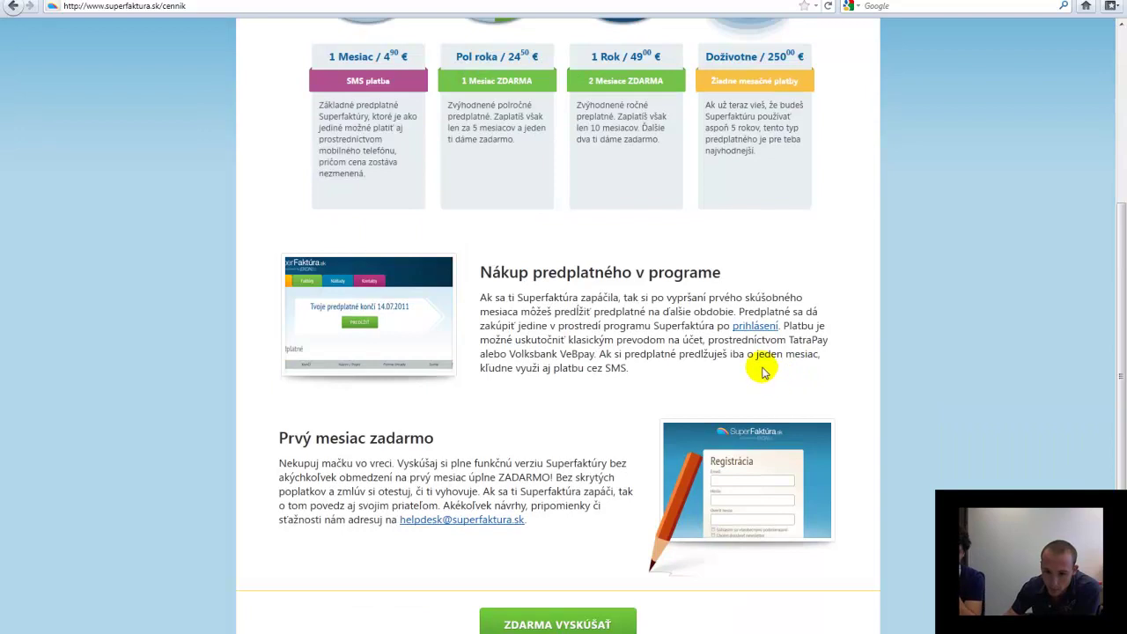
pyautogui.scroll(-3, 537, 393)
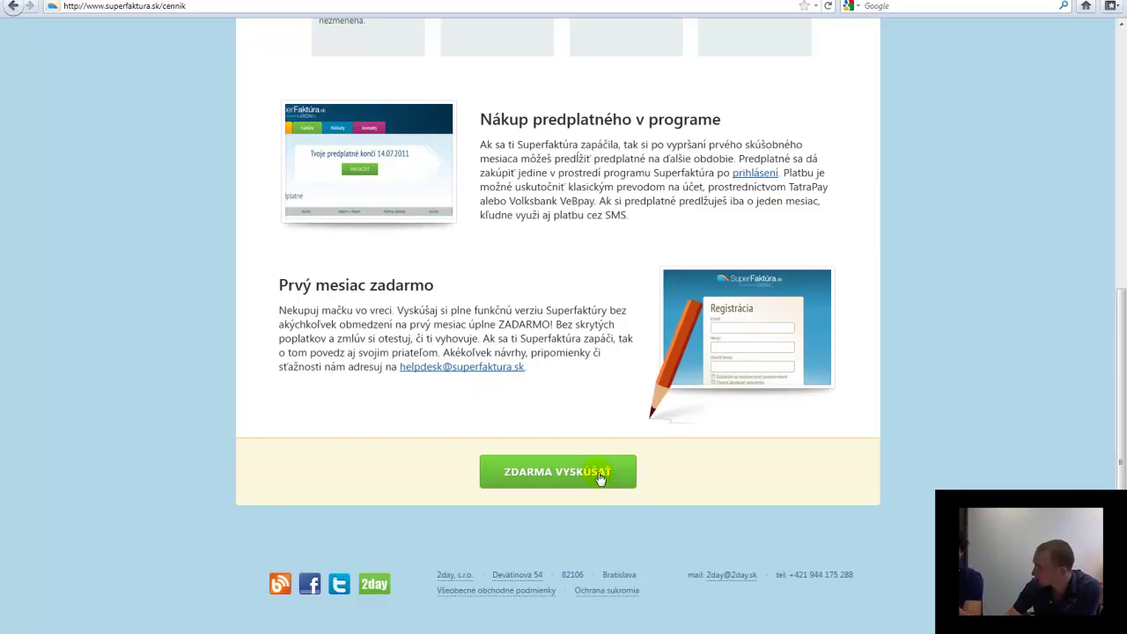
pyautogui.click(599, 476)
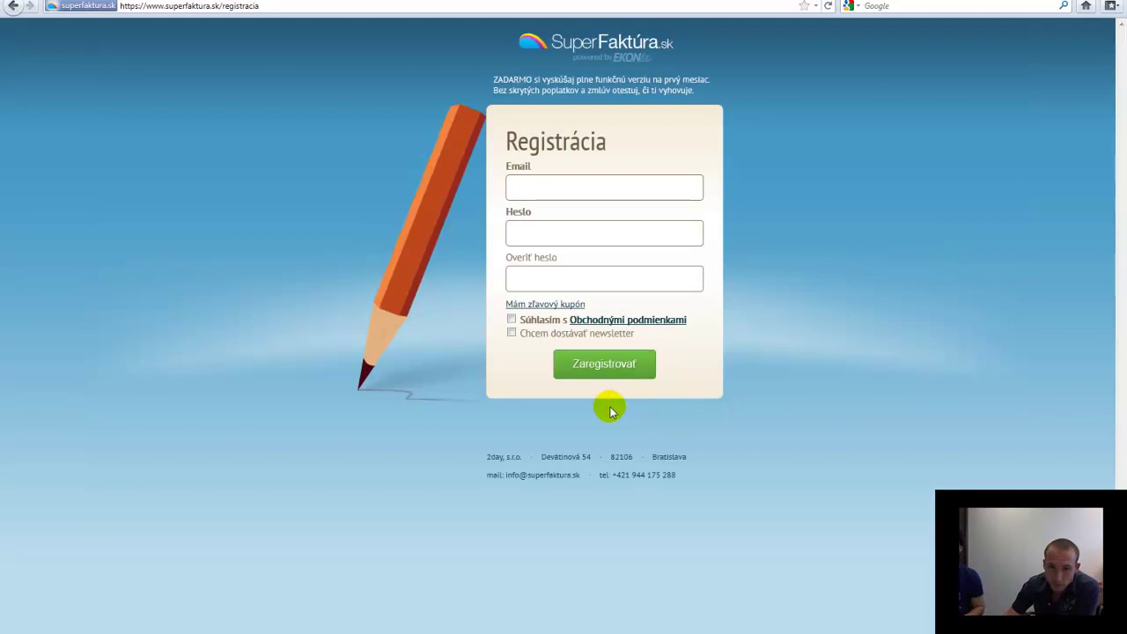
# Register with an e-mail and password, accepting terms and newsletter, and decline saving the password
pyautogui.click(573, 195)
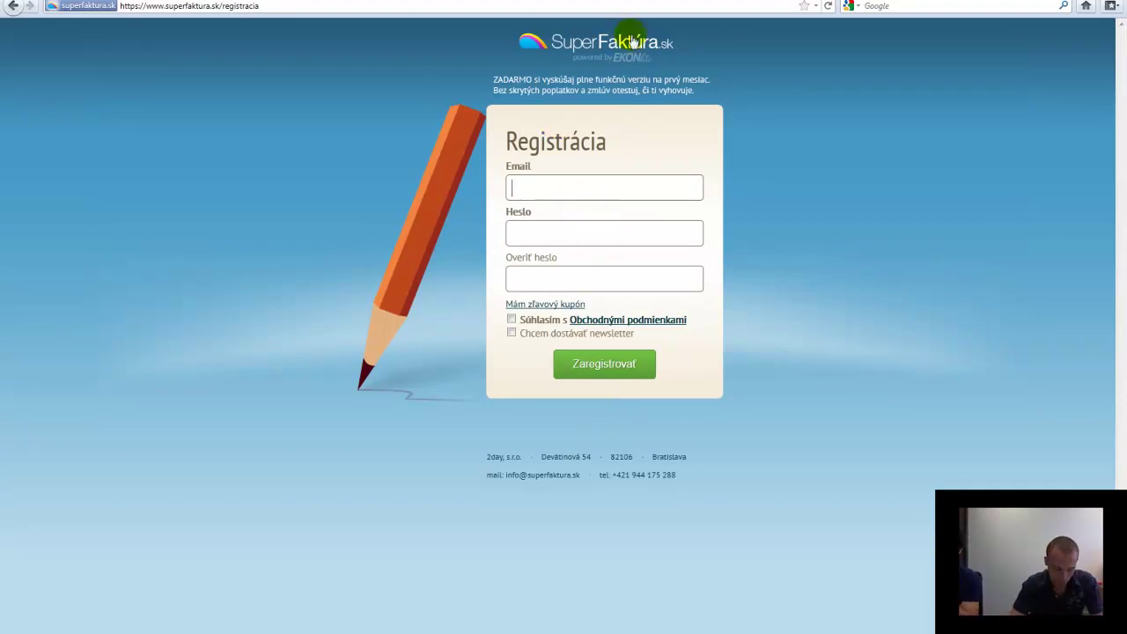
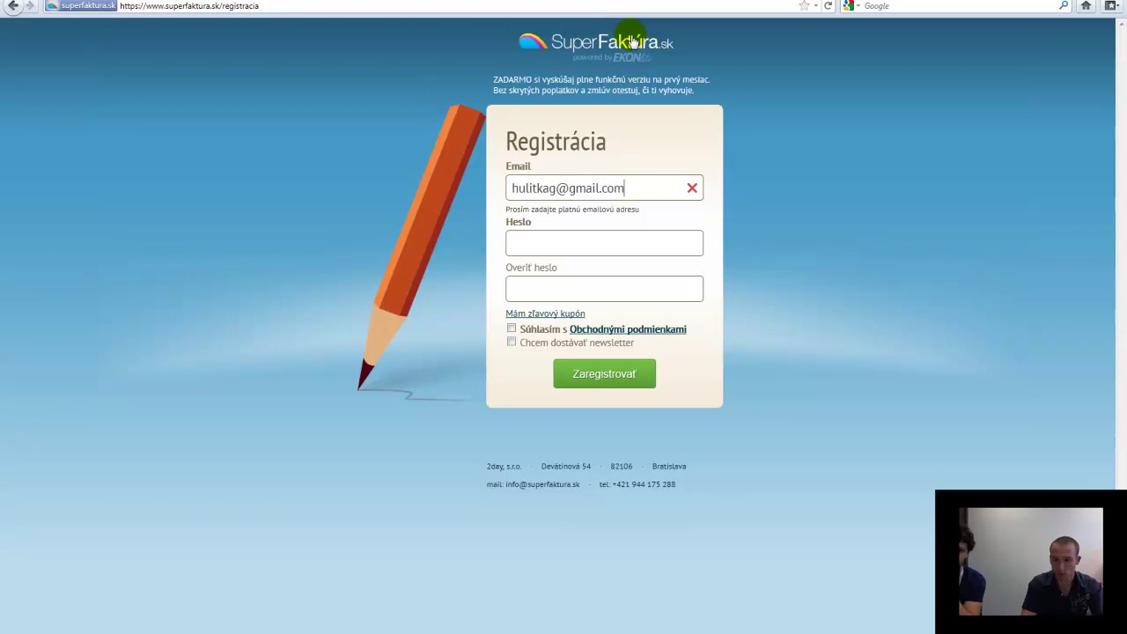
pyautogui.press('Tab')
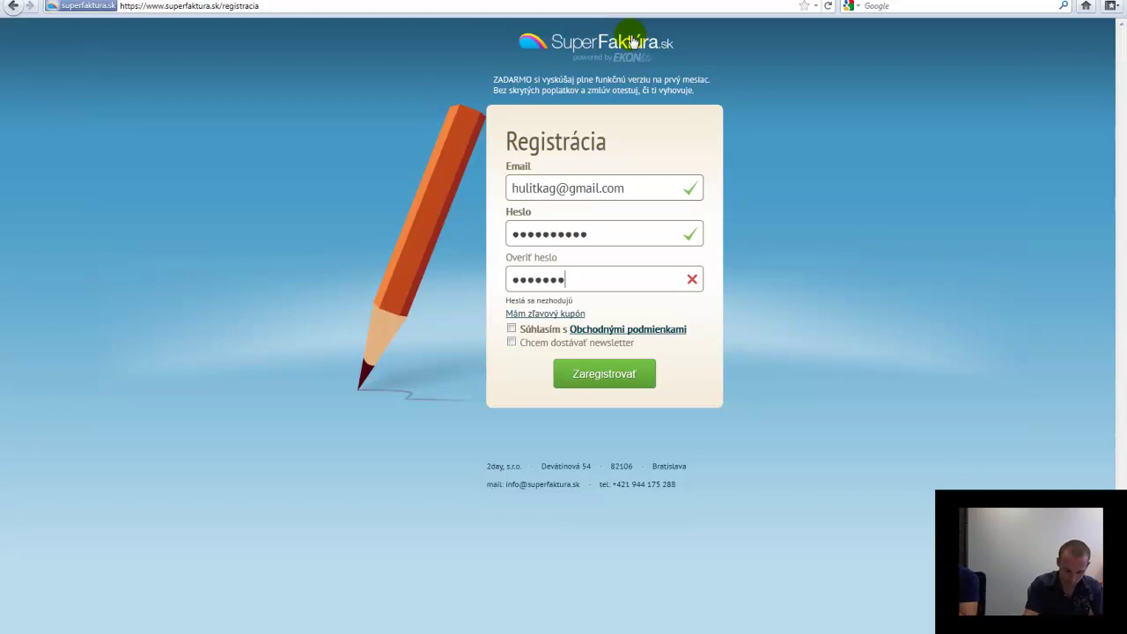
pyautogui.write('••')
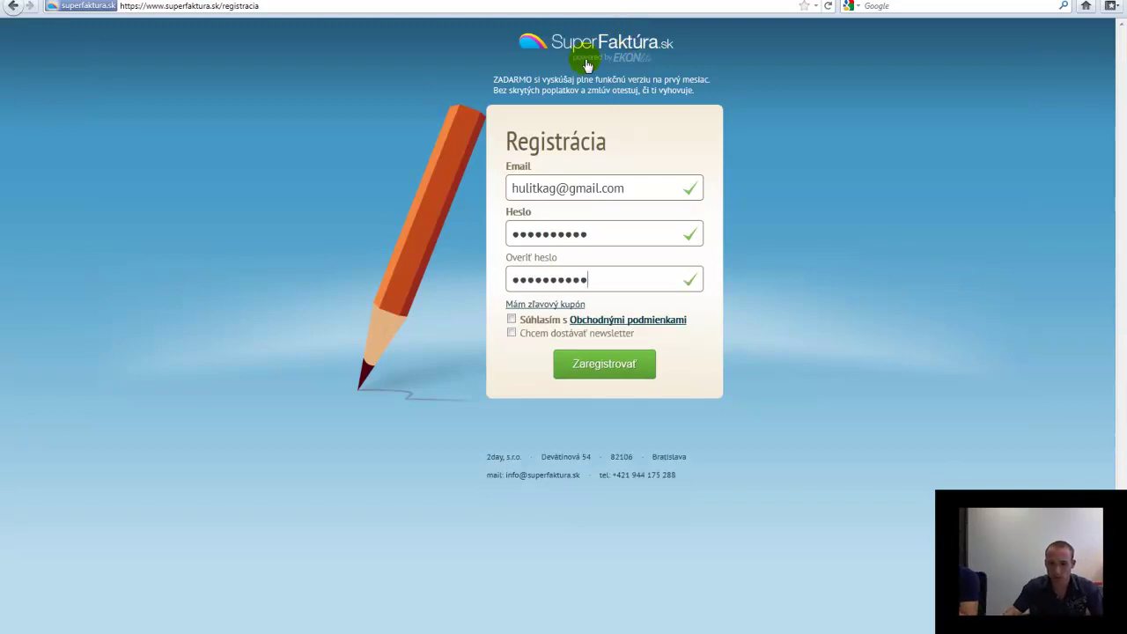
pyautogui.click(512, 320)
pyautogui.click(513, 334)
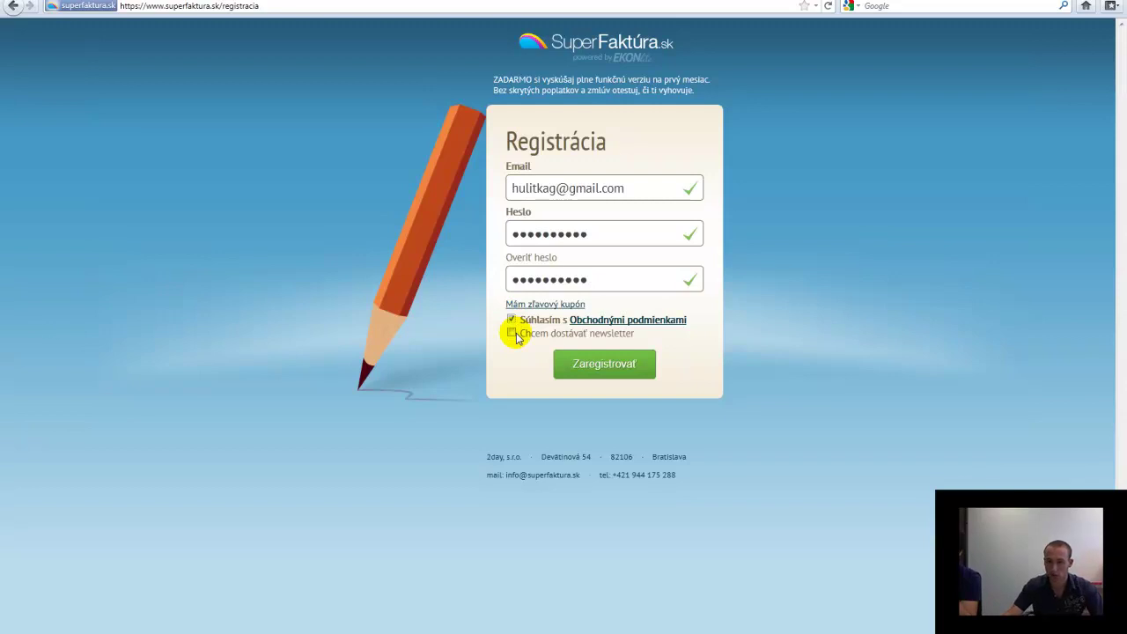
pyautogui.click(511, 334)
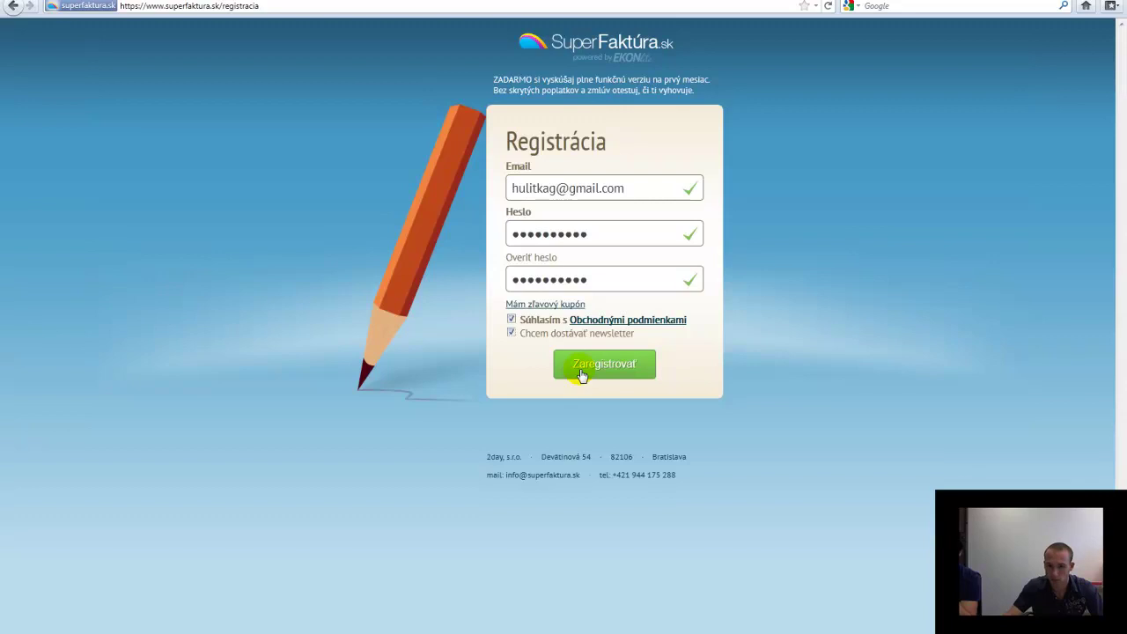
pyautogui.click(580, 370)
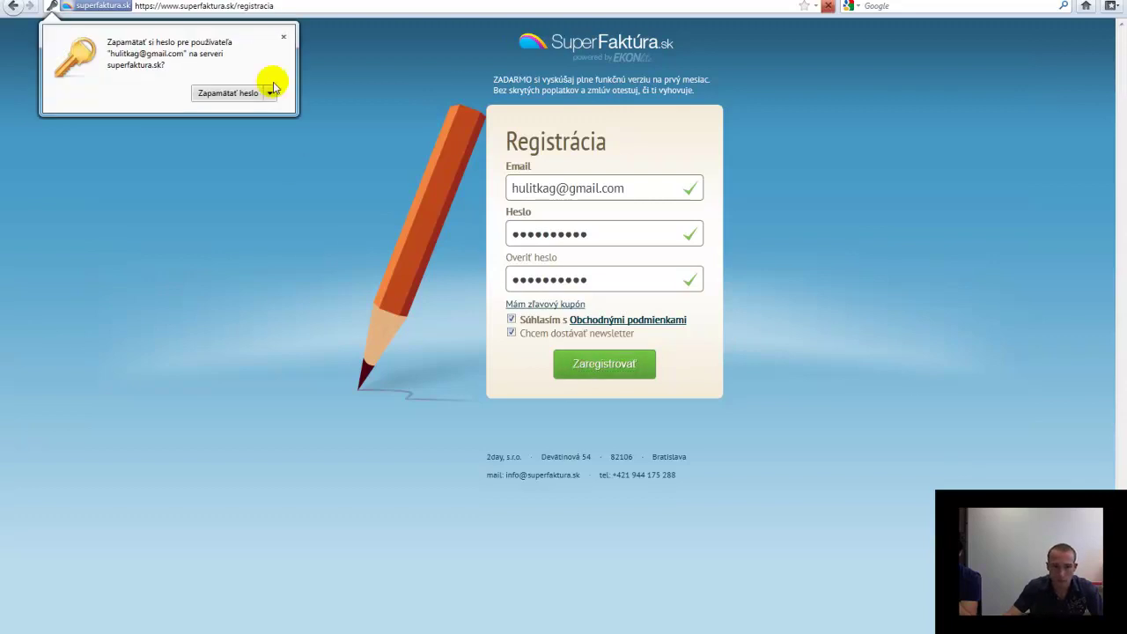
pyautogui.click(283, 37)
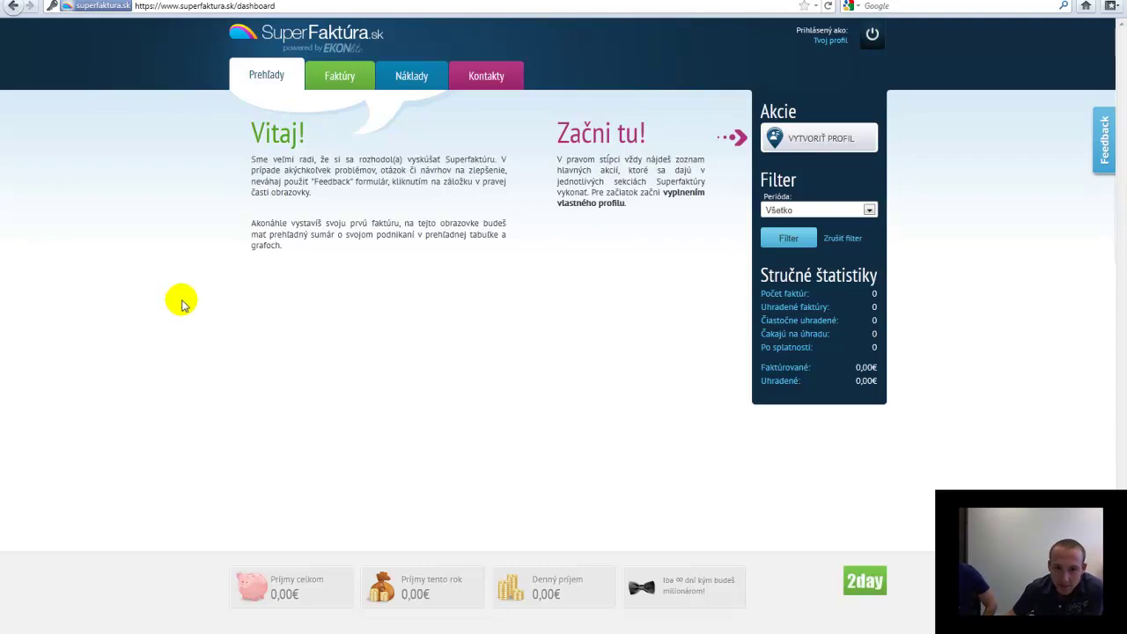
# Request a new invoice from the Faktúry section, which redirects to the empty company profile form
pyautogui.click(351, 79)
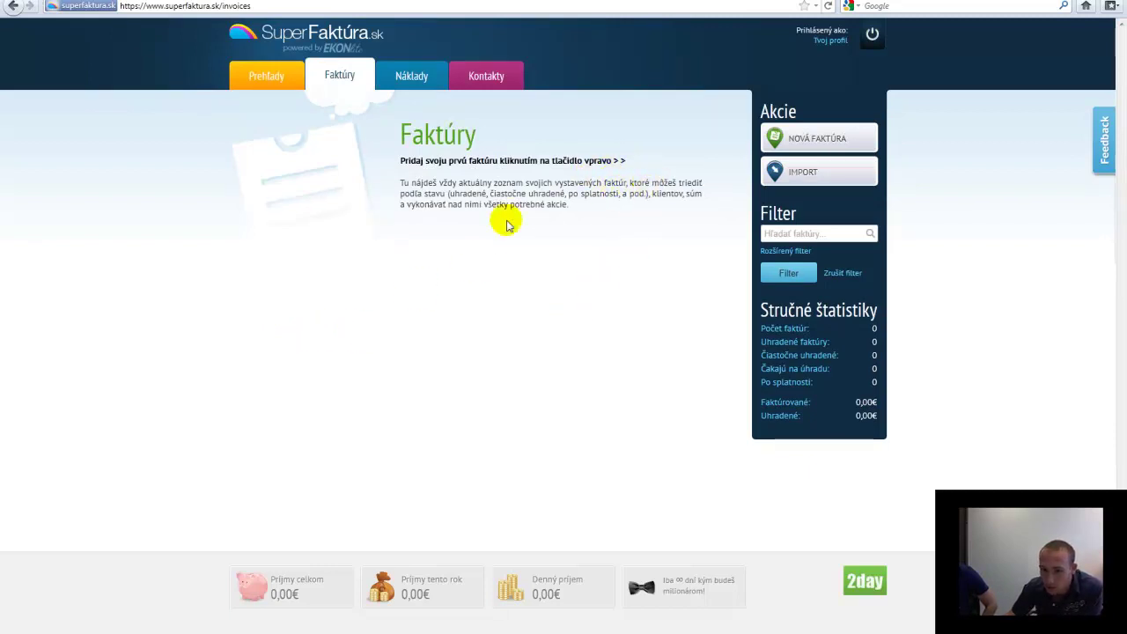
pyautogui.moveTo(420, 160); pyautogui.dragTo(426, 183)
pyautogui.click(608, 160)
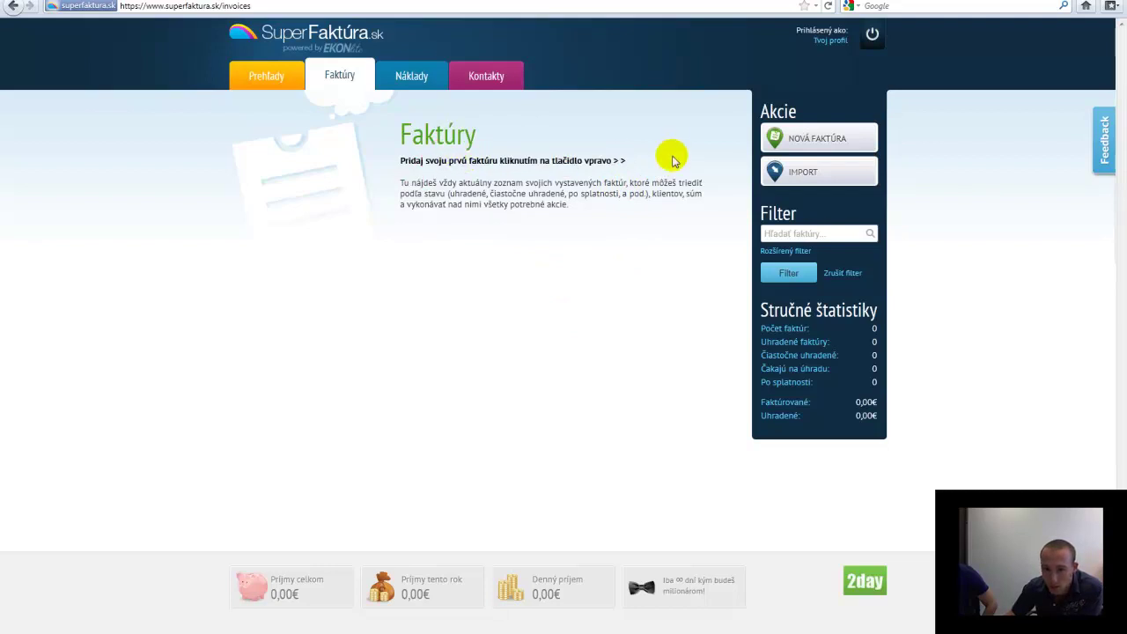
pyautogui.moveTo(708, 204); pyautogui.dragTo(707, 192)
pyautogui.click(817, 134)
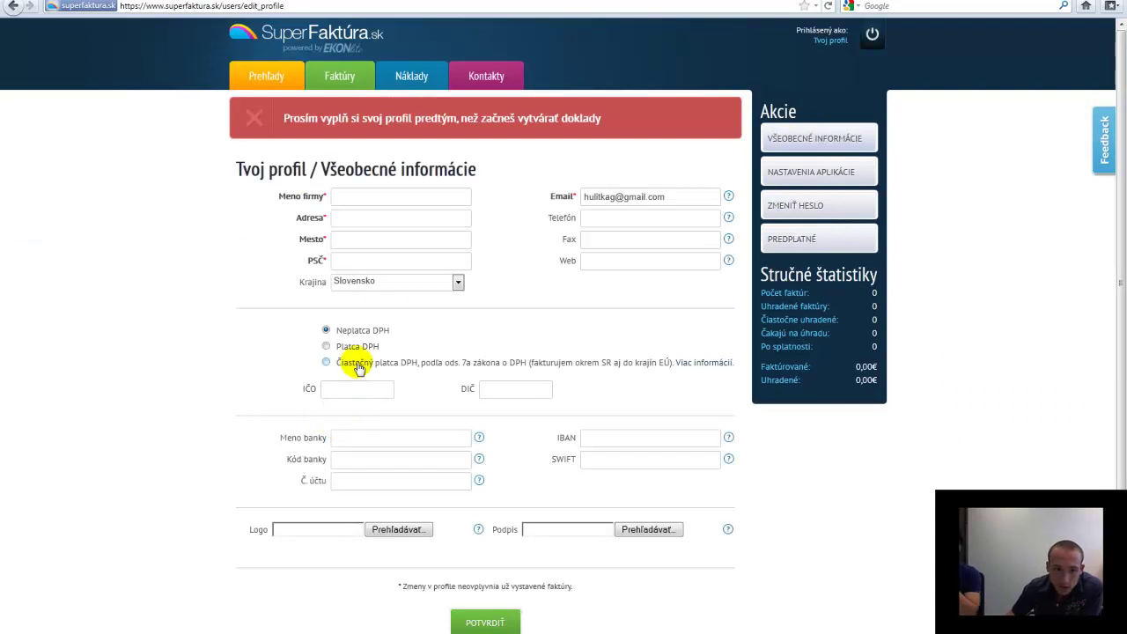
# Enter the company name and the street address Juzna trieda
pyautogui.click(416, 198)
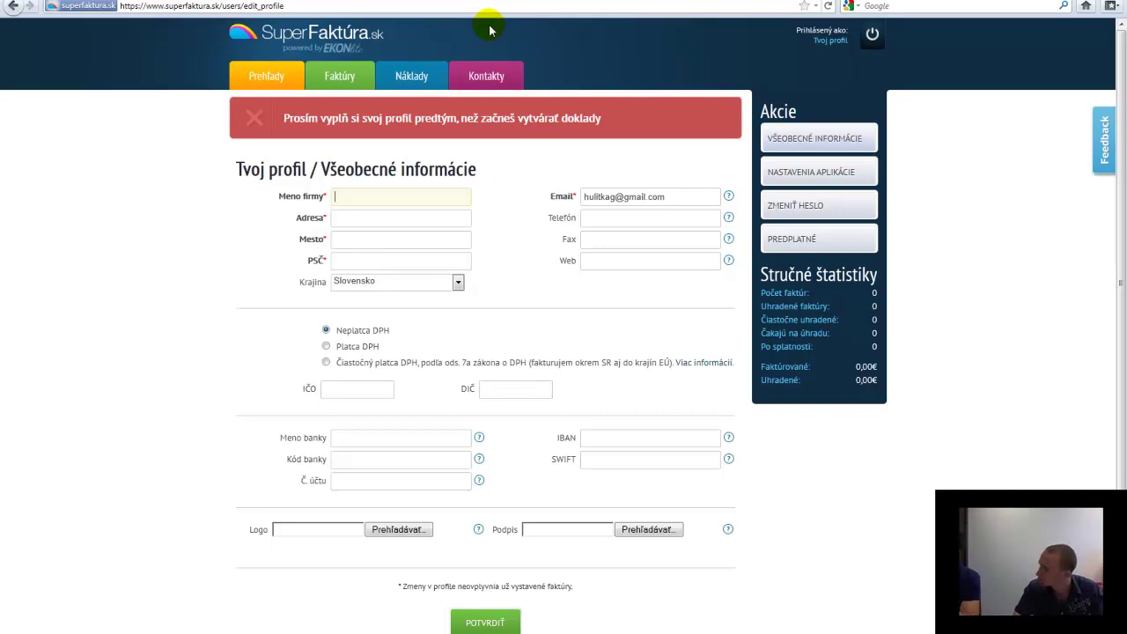
pyautogui.write('sro')
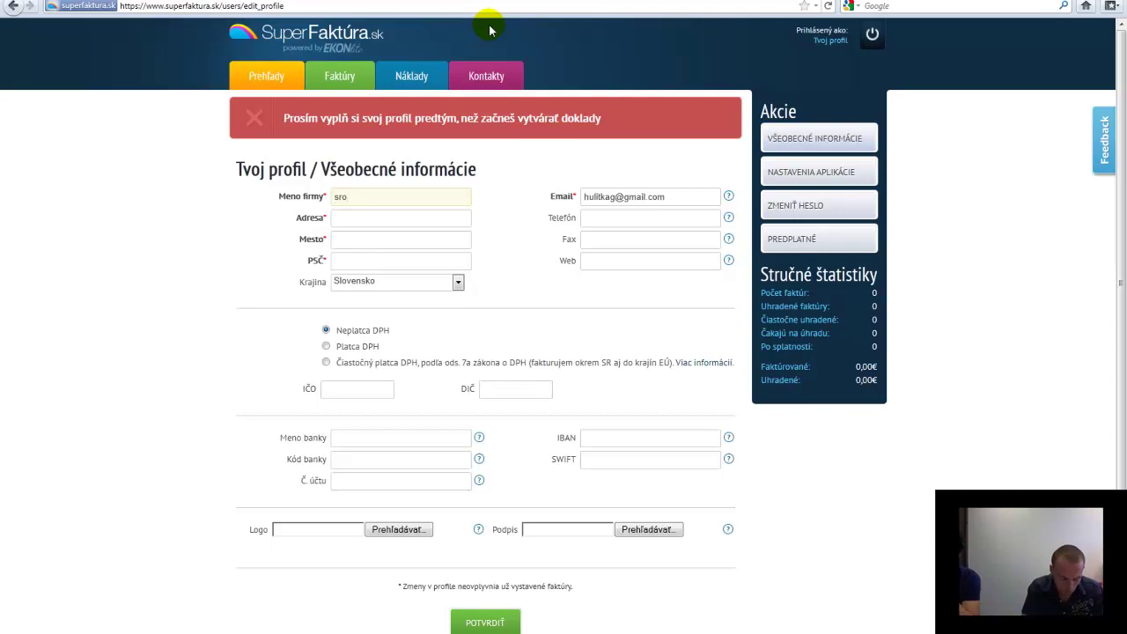
pyautogui.write('consul')
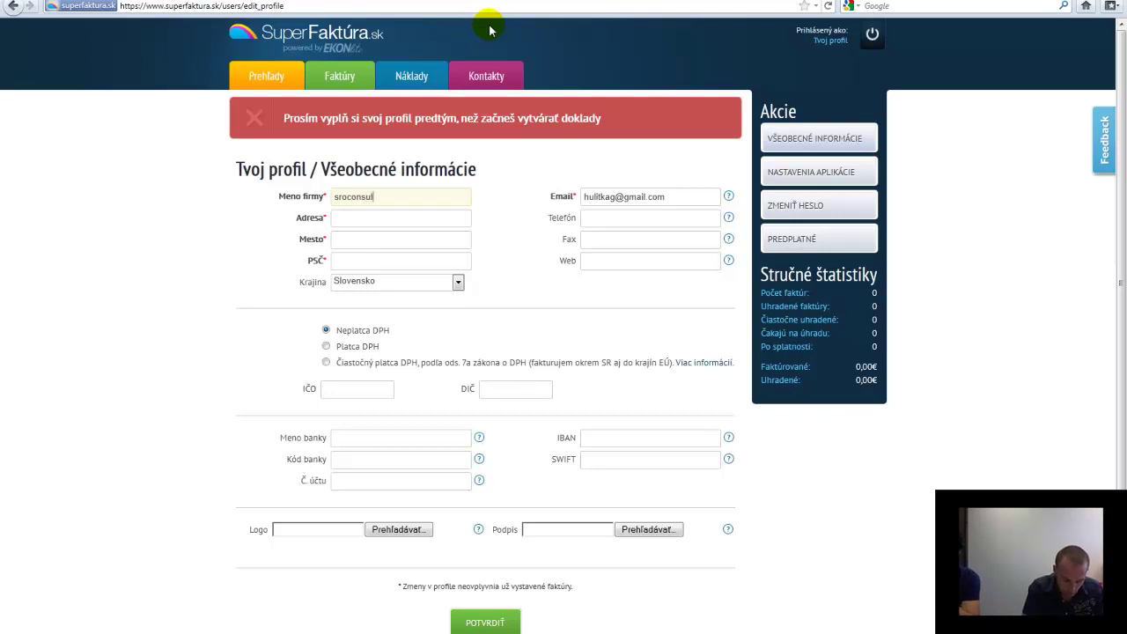
pyautogui.write('ting')
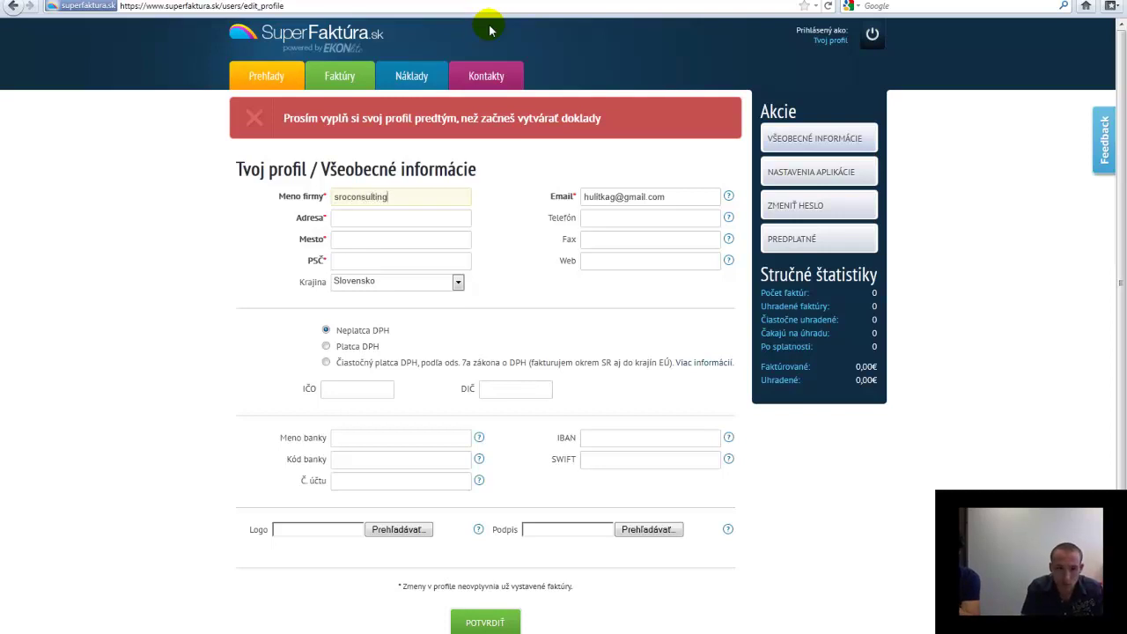
pyautogui.write('Kosice')
pyautogui.doubleClick(363, 219)
pyautogui.write('Juzna trie')
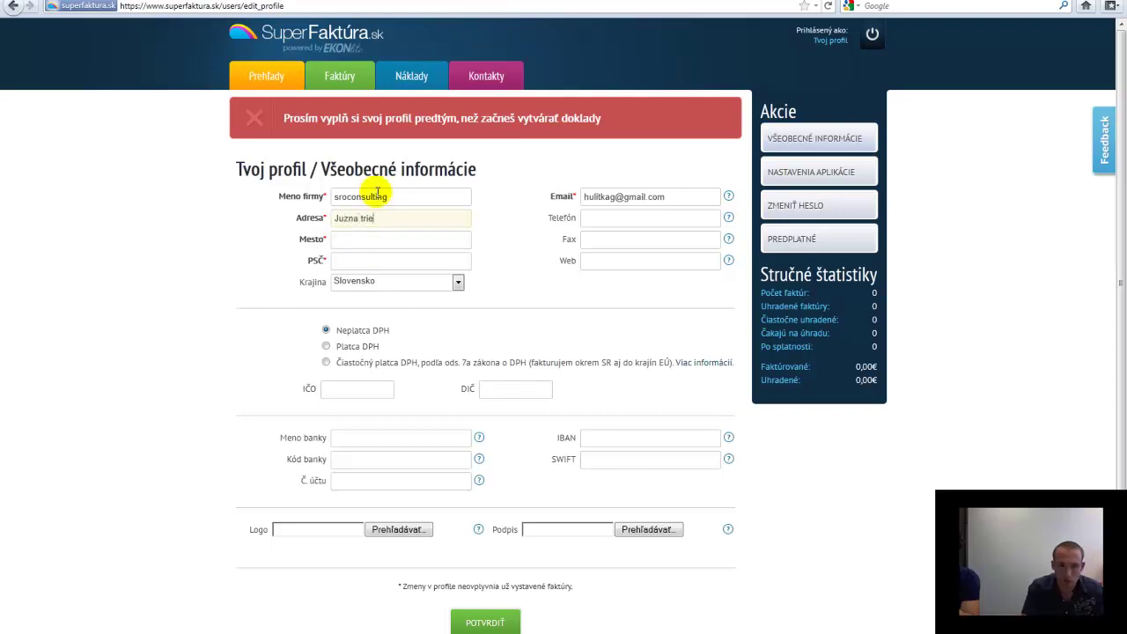
pyautogui.write('da')
# Fill in city Košice and pick postal code 900 25 from the suggestions
pyautogui.press('Tab')
pyautogui.write('Košice')
pyautogui.press('Tab')
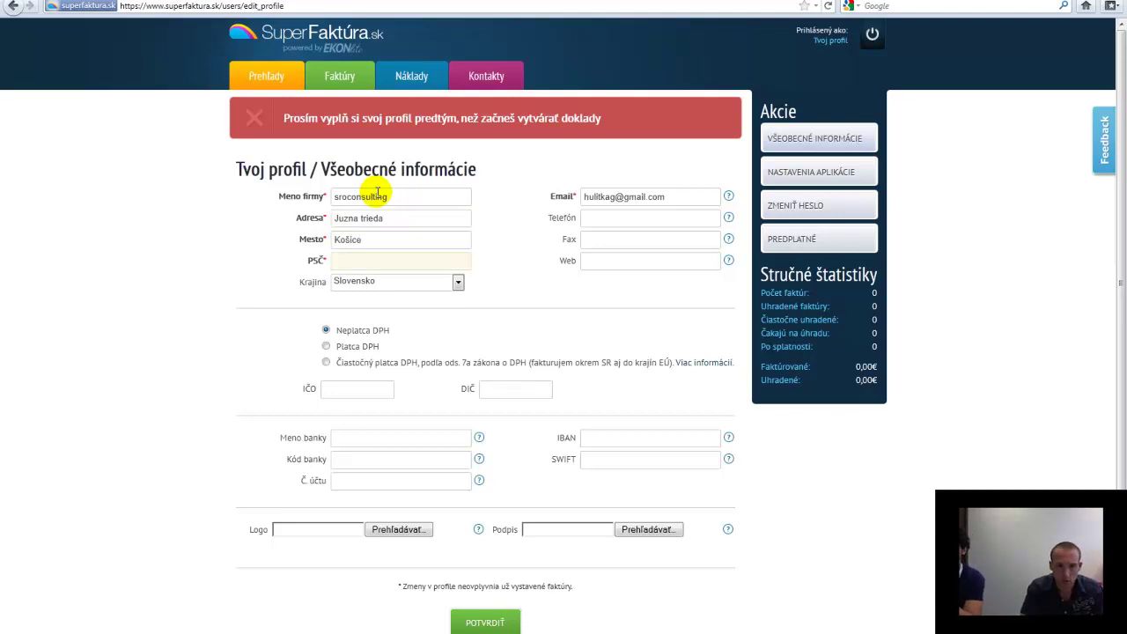
pyautogui.write('0')
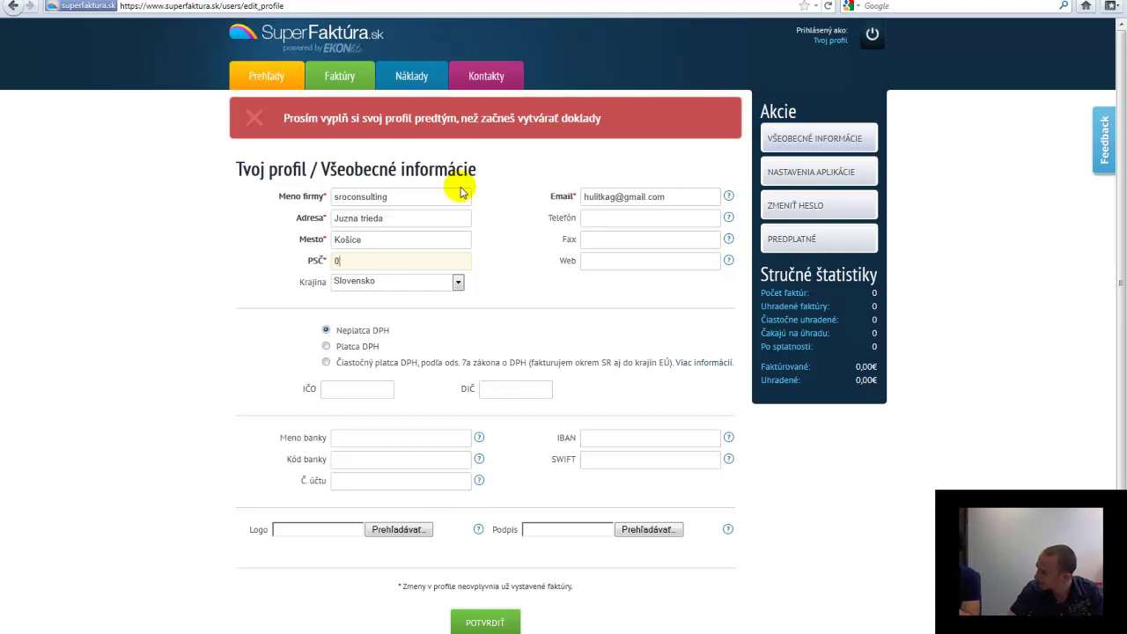
pyautogui.write('0')
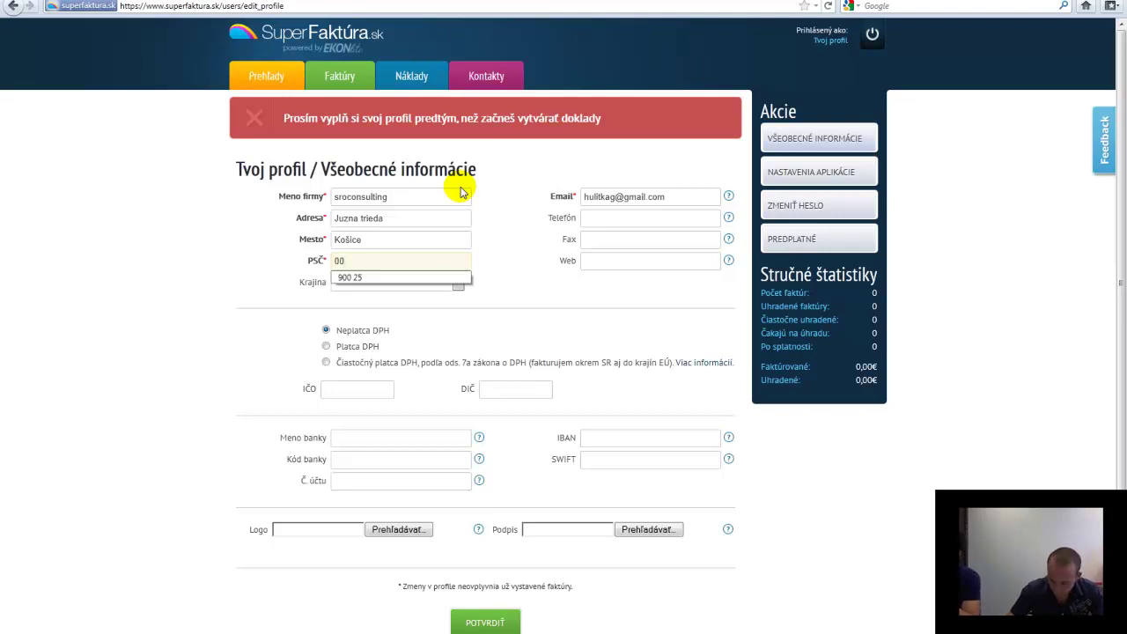
pyautogui.press('Down')
pyautogui.press('Return')
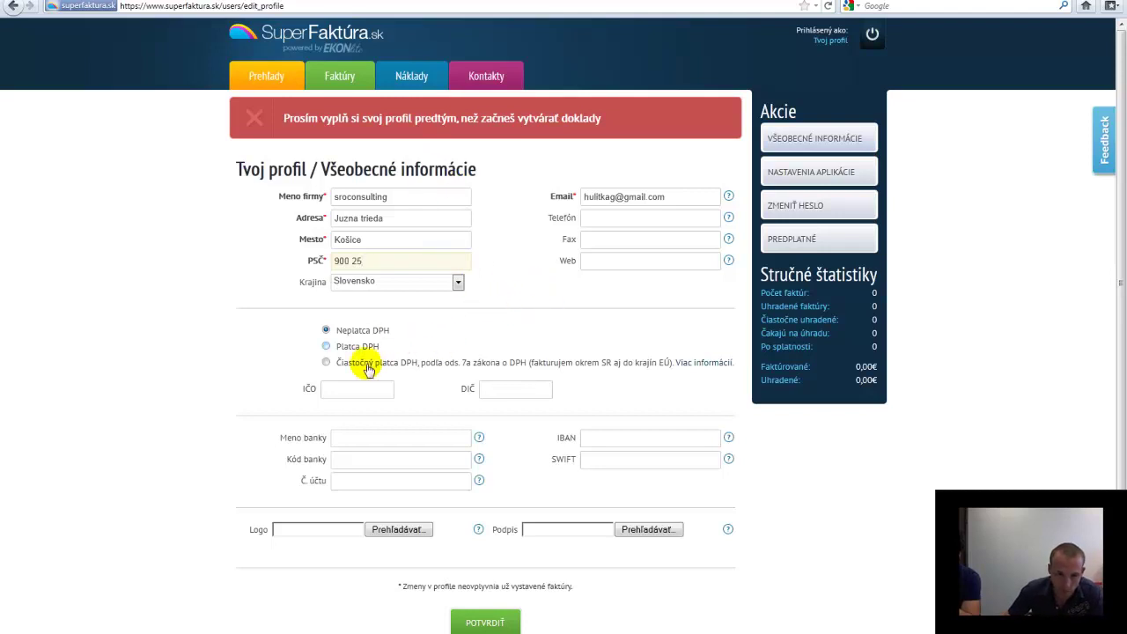
# Enter the company ID (IČO) and tax ID (DIČ) numbers in the profile
pyautogui.scroll(-2, 362, 421)
pyautogui.click(352, 313)
pyautogui.write('11')
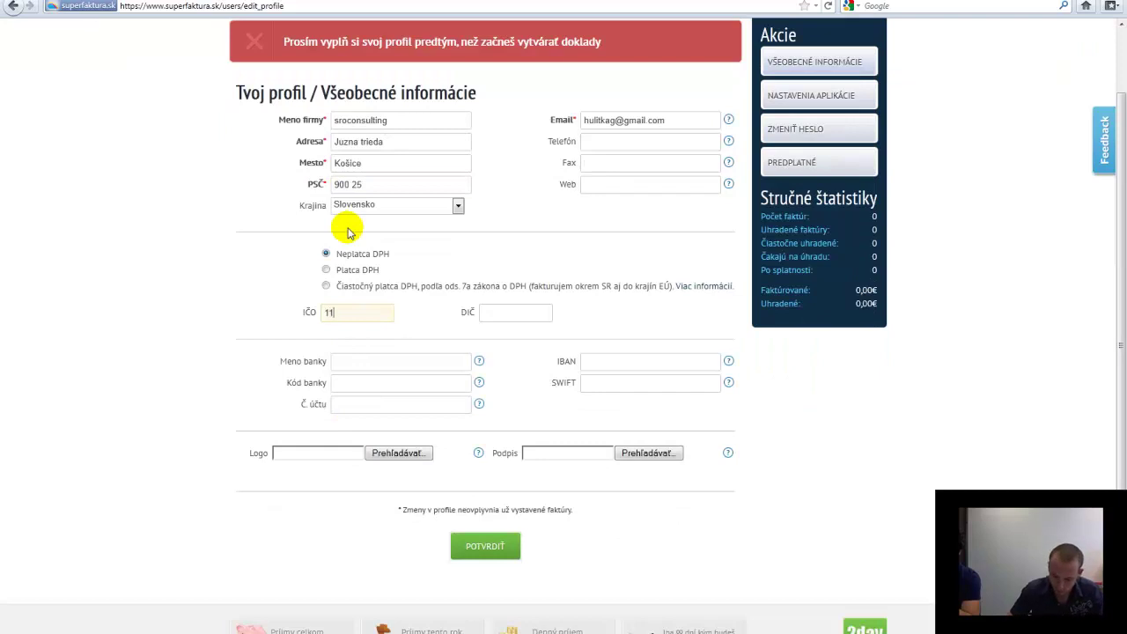
pyautogui.write('345678')
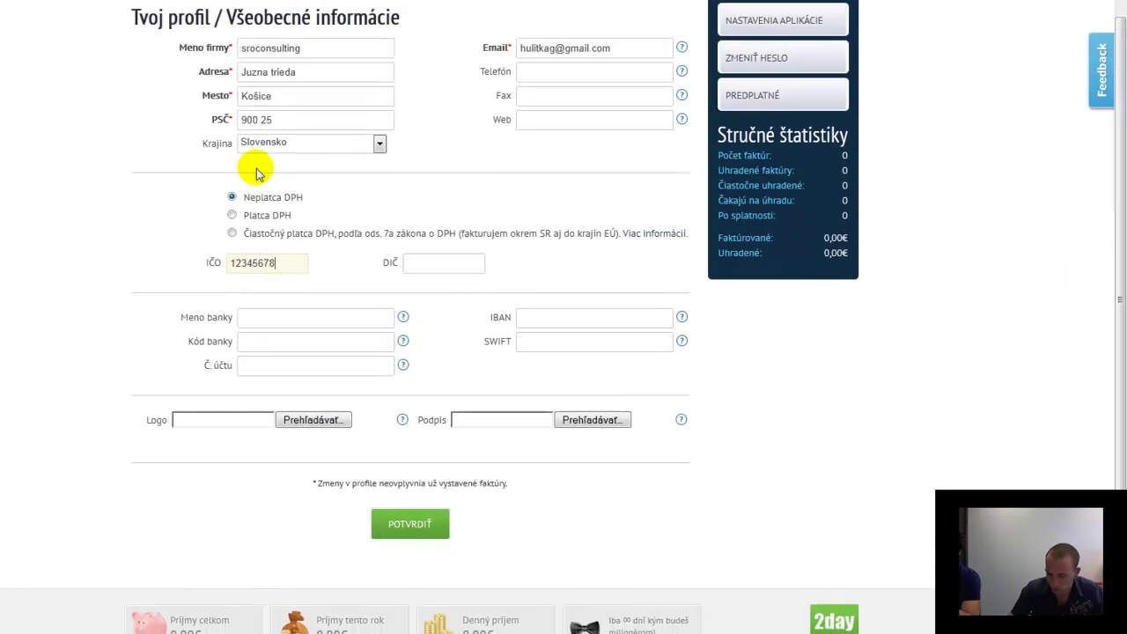
pyautogui.click(434, 277)
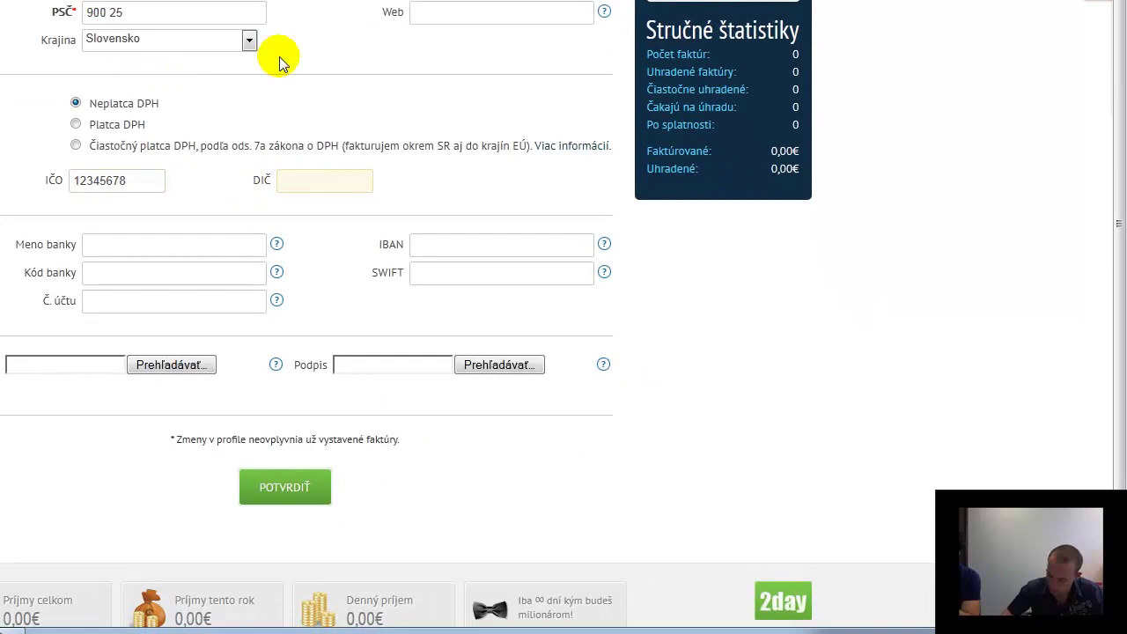
pyautogui.write('1234567899')
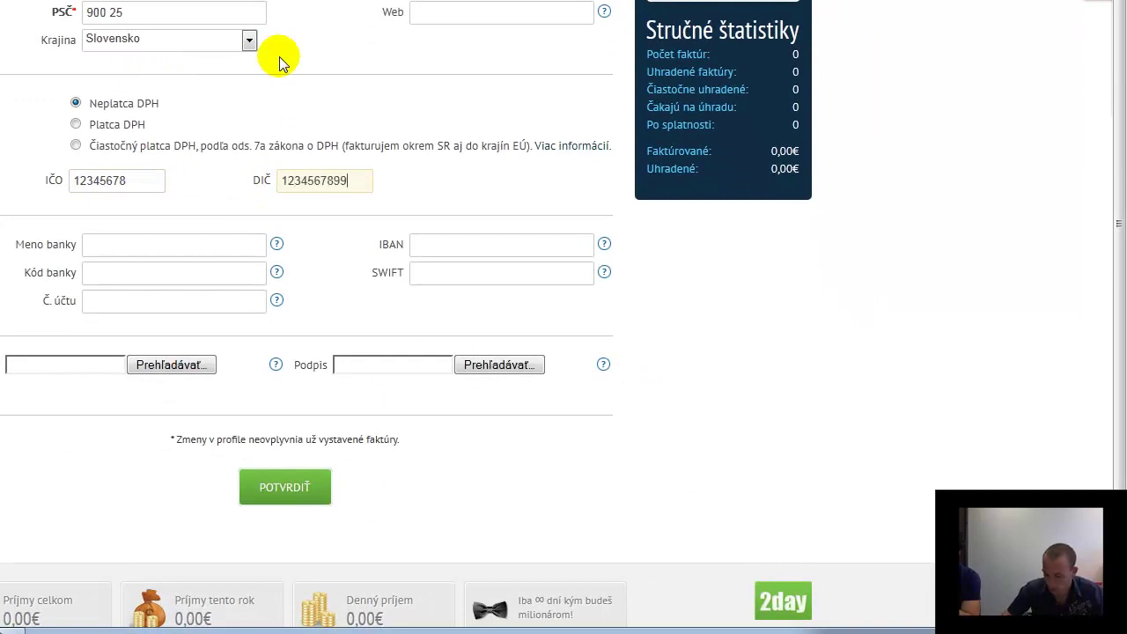
pyautogui.write('10')
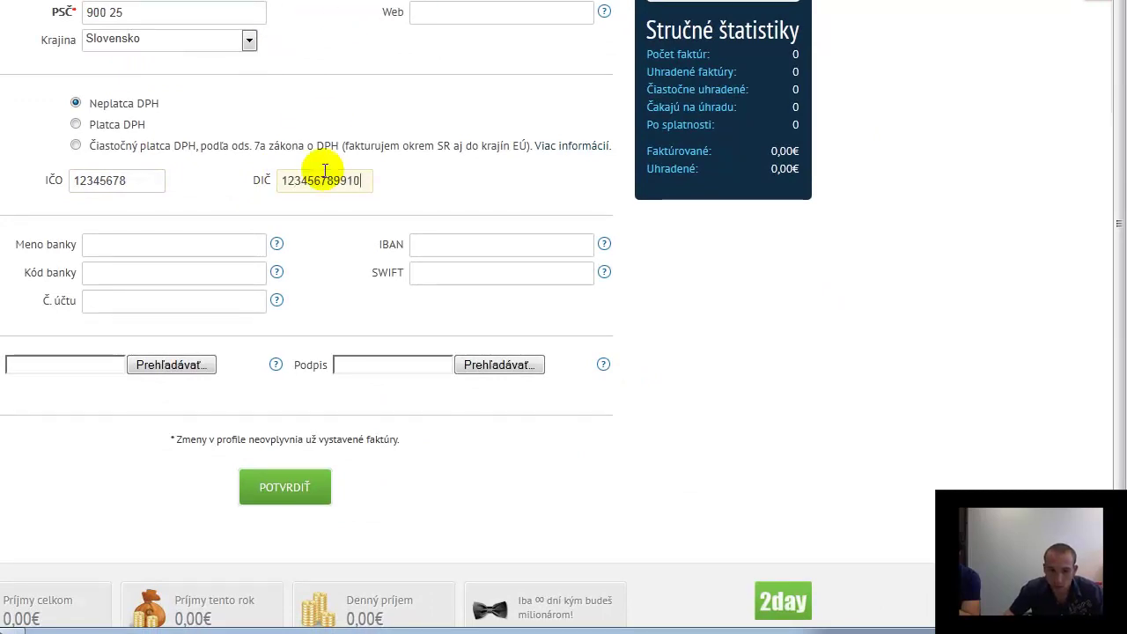
# Add bank details: Tatrabanka, bank code 1010 and the bank account number
pyautogui.click(223, 245)
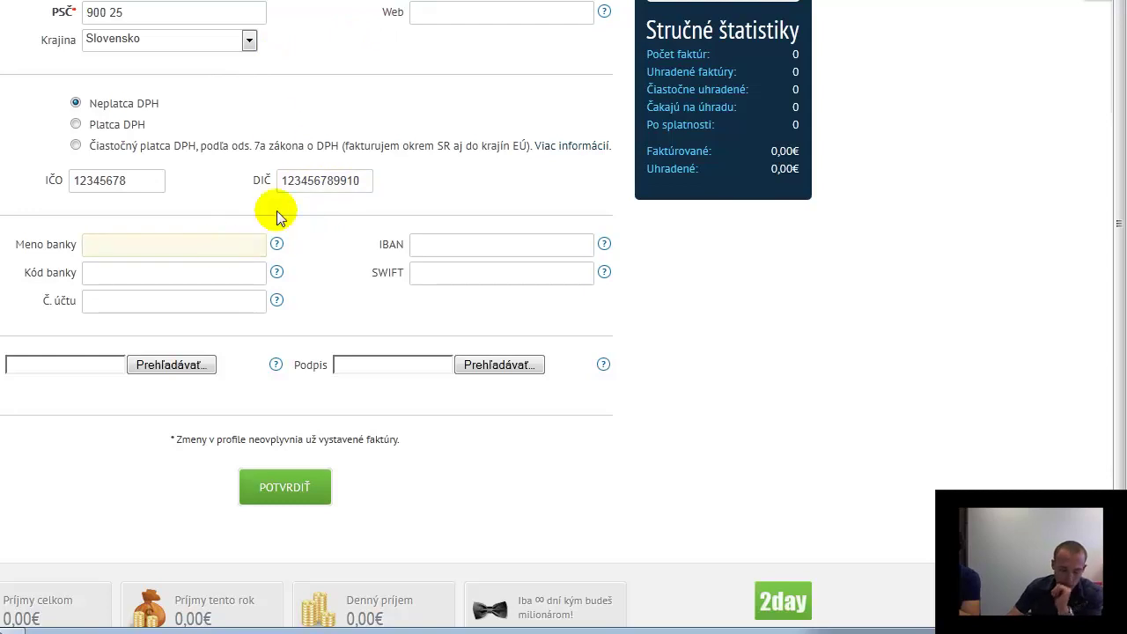
pyautogui.write('Tatrabanka')
pyautogui.press('Tab')
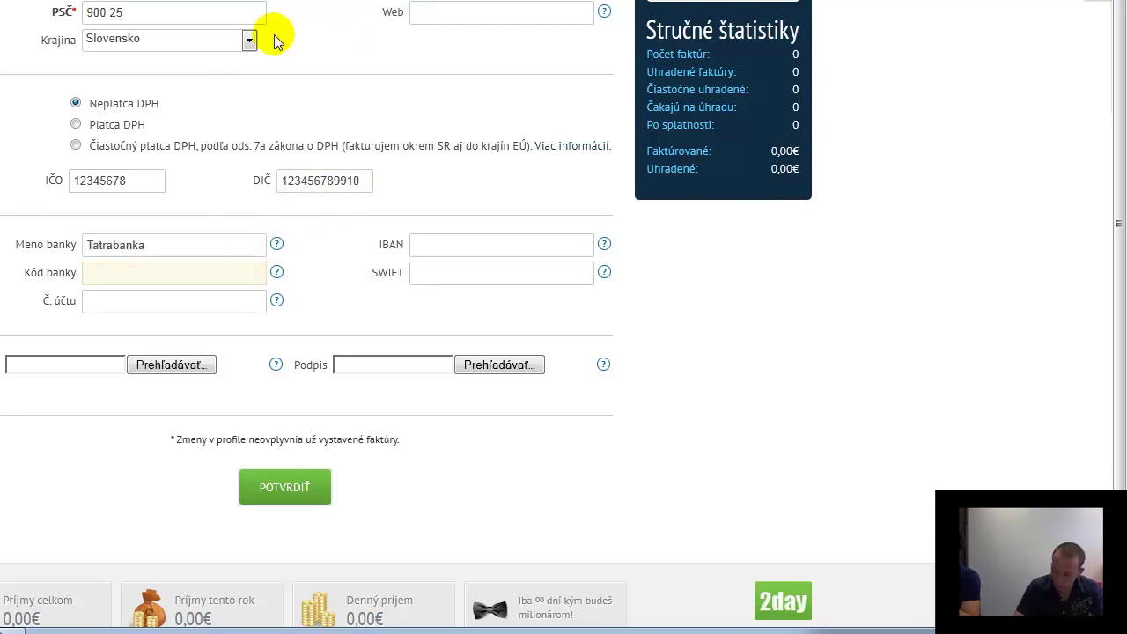
pyautogui.write('1')
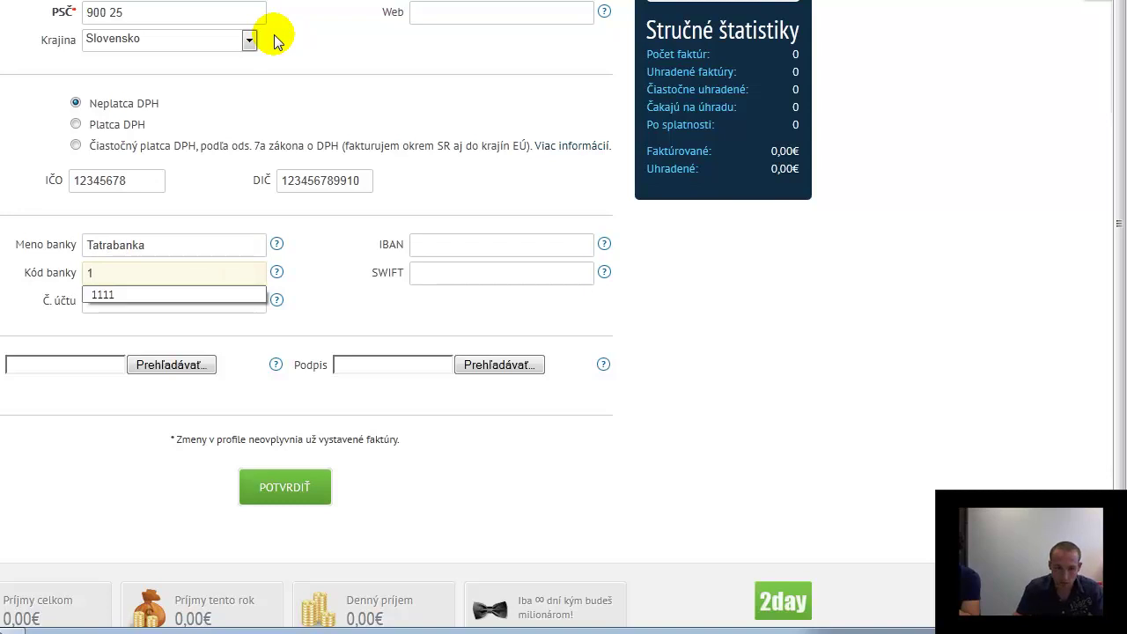
pyautogui.write('010')
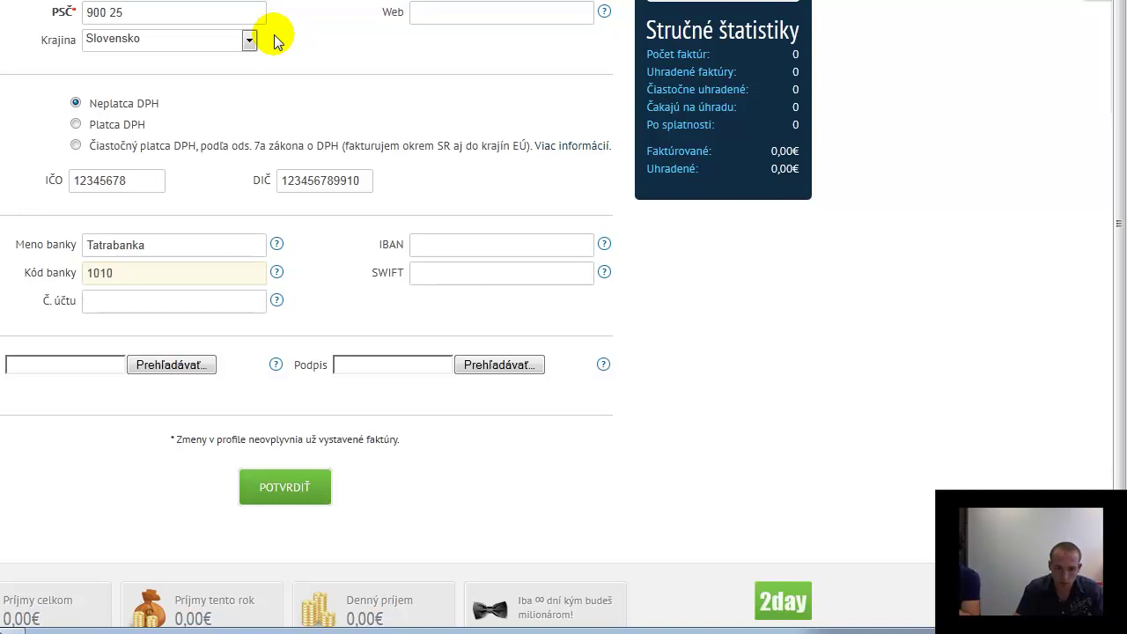
pyautogui.click(128, 296)
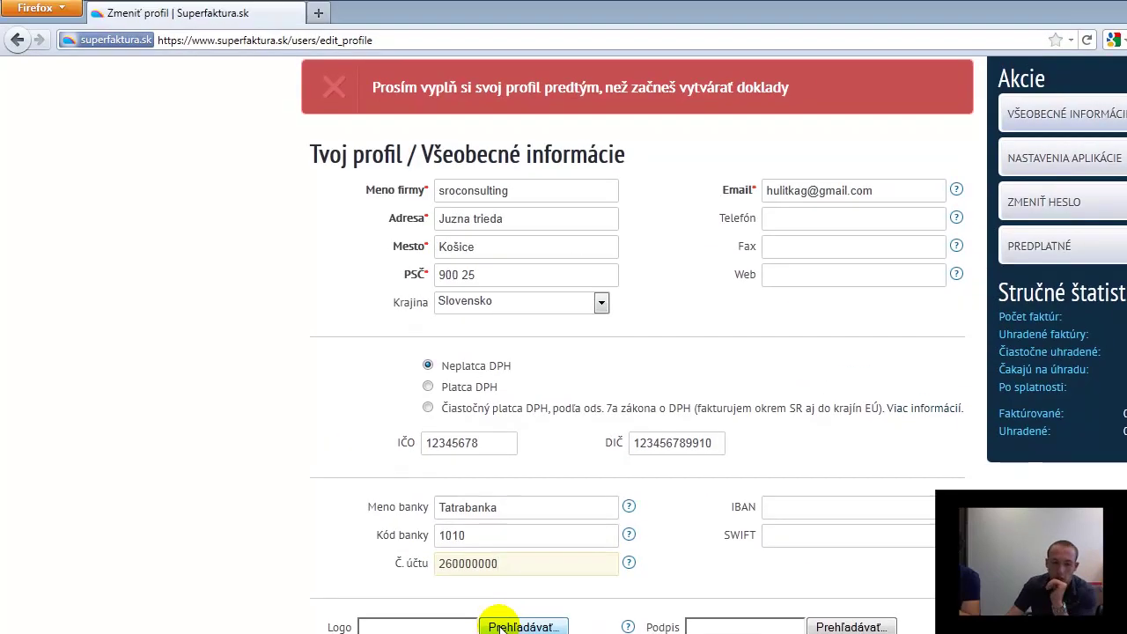
pyautogui.click(163, 375)
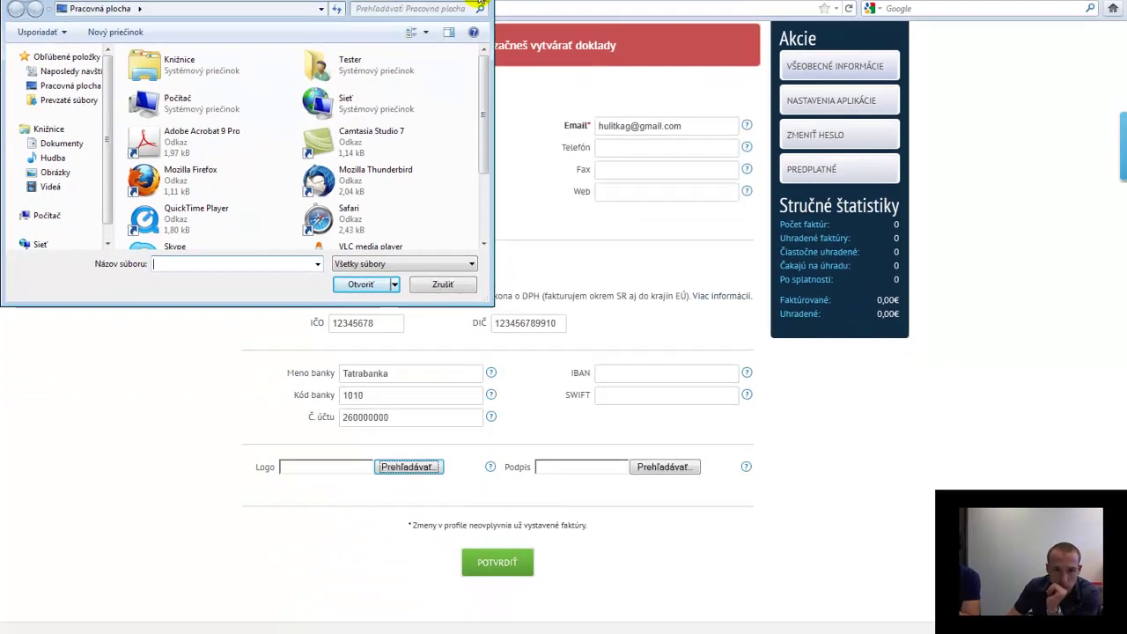
# Cancel the logo upload and save the profile with POTVRDIŤ
pyautogui.click(579, 10)
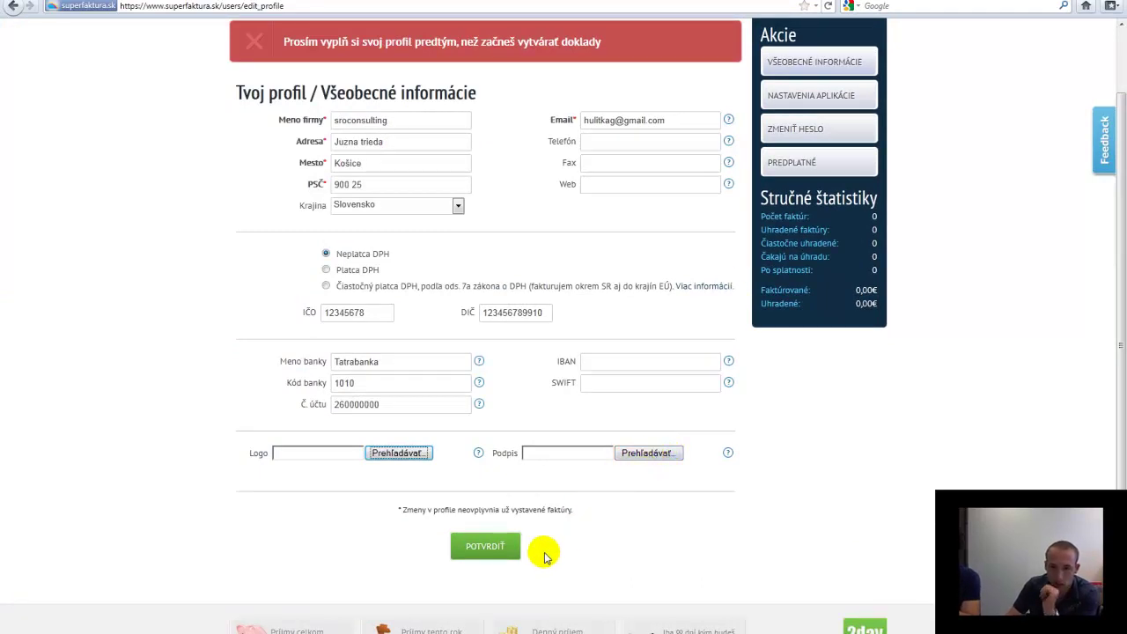
pyautogui.scroll(-1, 544, 555)
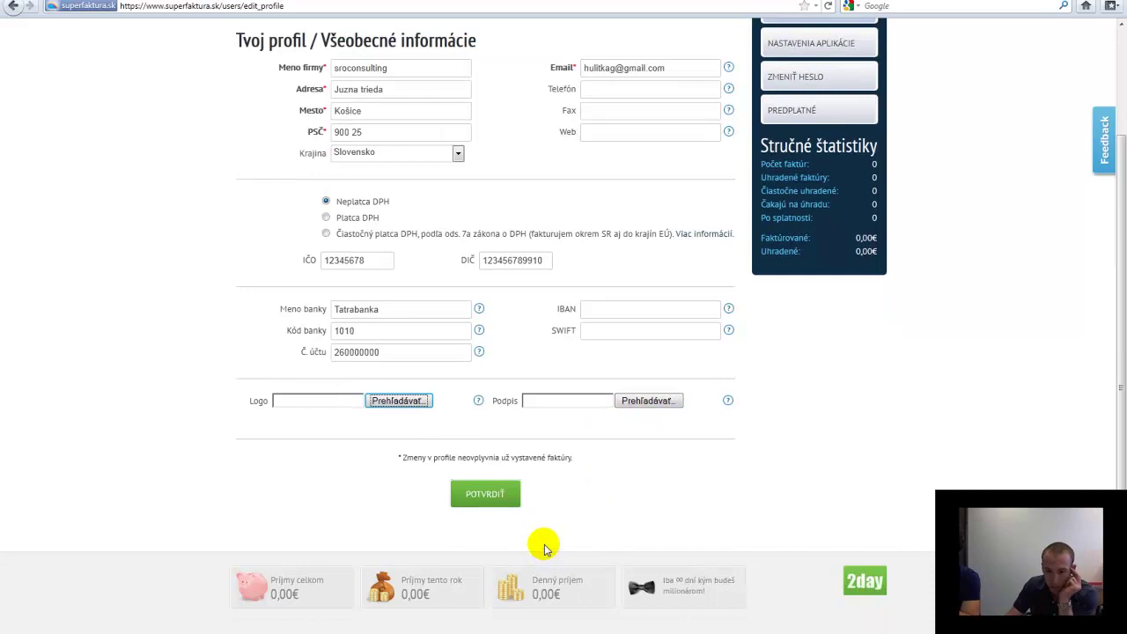
pyautogui.scroll(1, 541, 544)
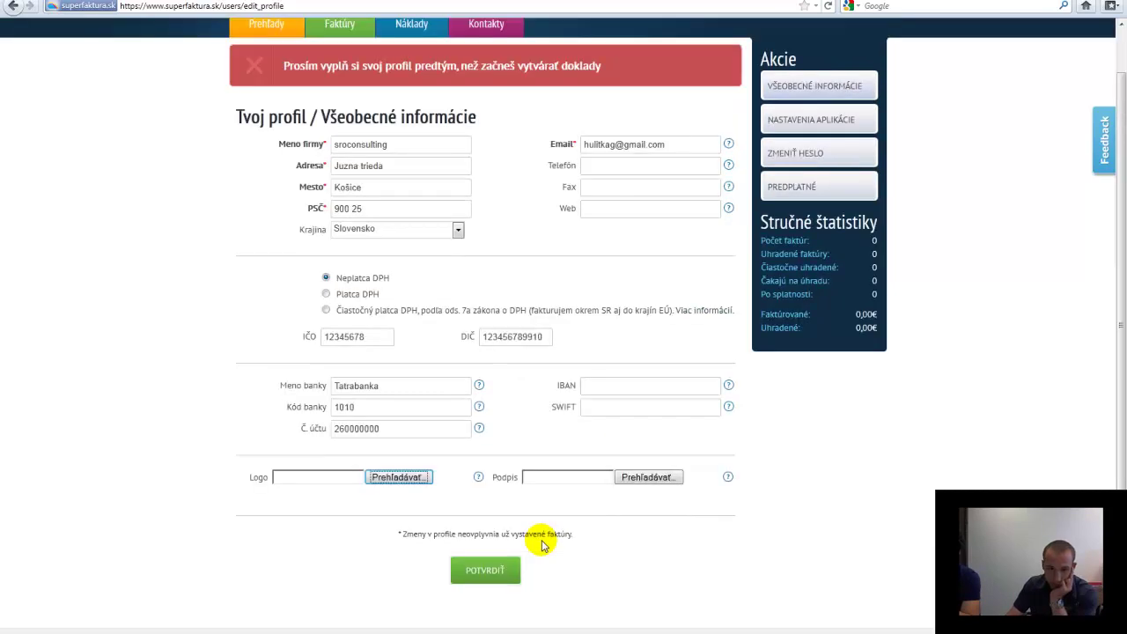
pyautogui.click(493, 575)
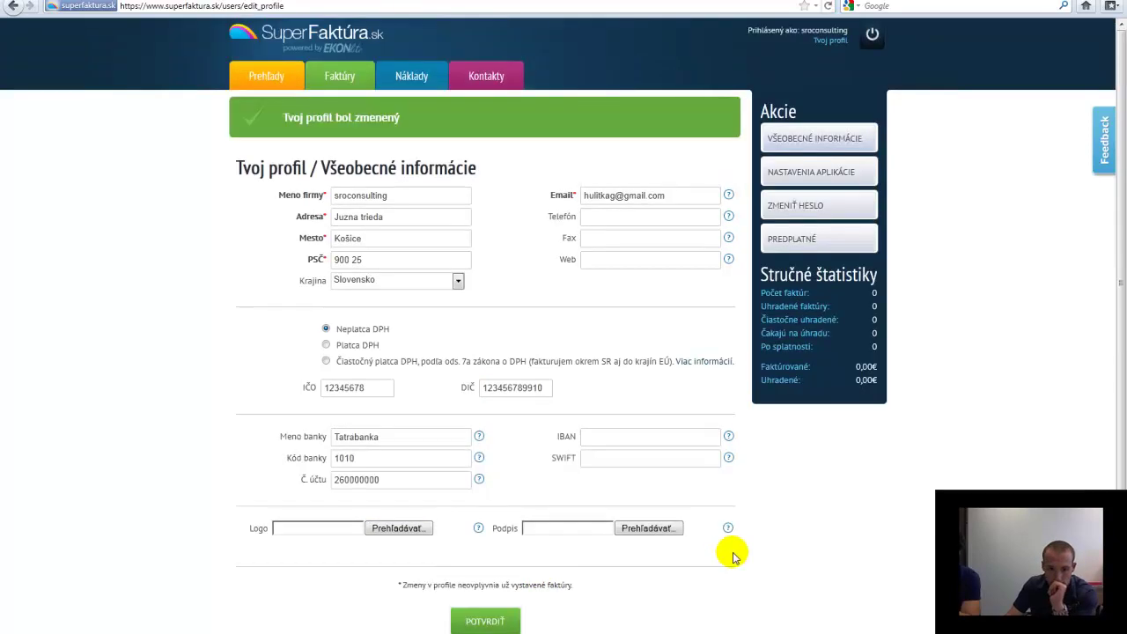
# Confirm the profile save once more and go to the Faktúry invoices page
pyautogui.scroll(-2, 734, 556)
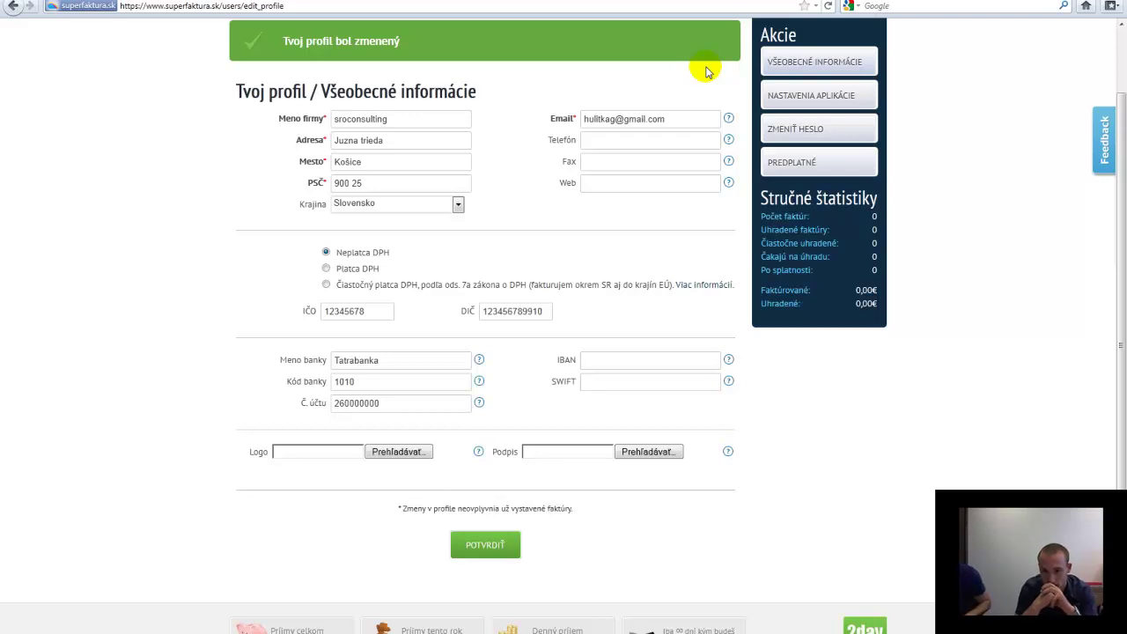
pyautogui.scroll(2, 951, 238)
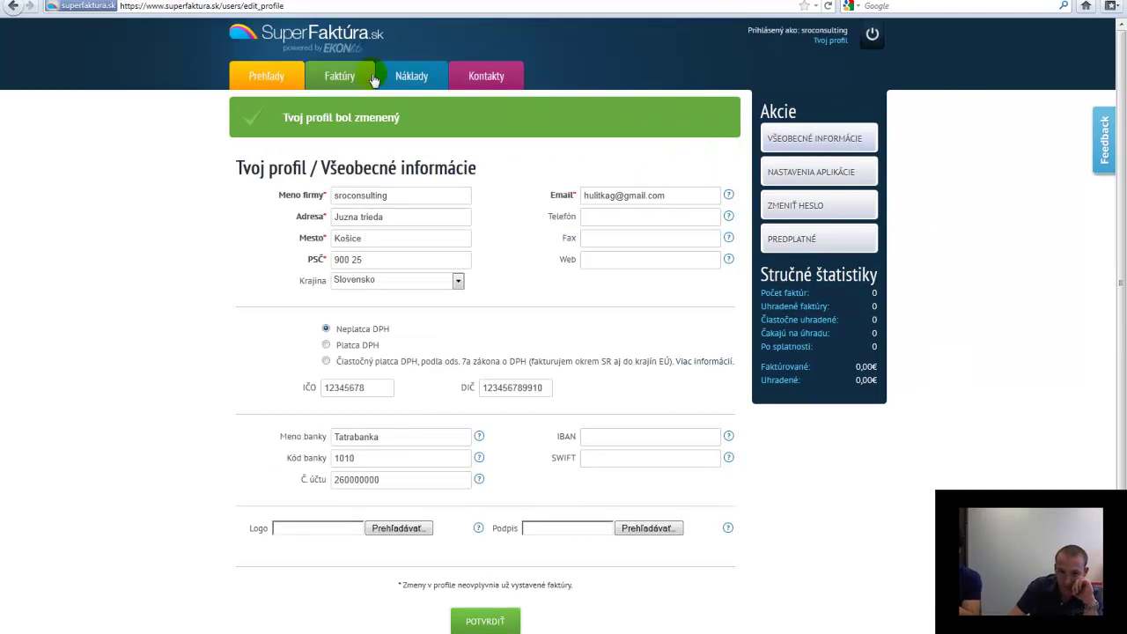
pyautogui.scroll(-3, 449, 123)
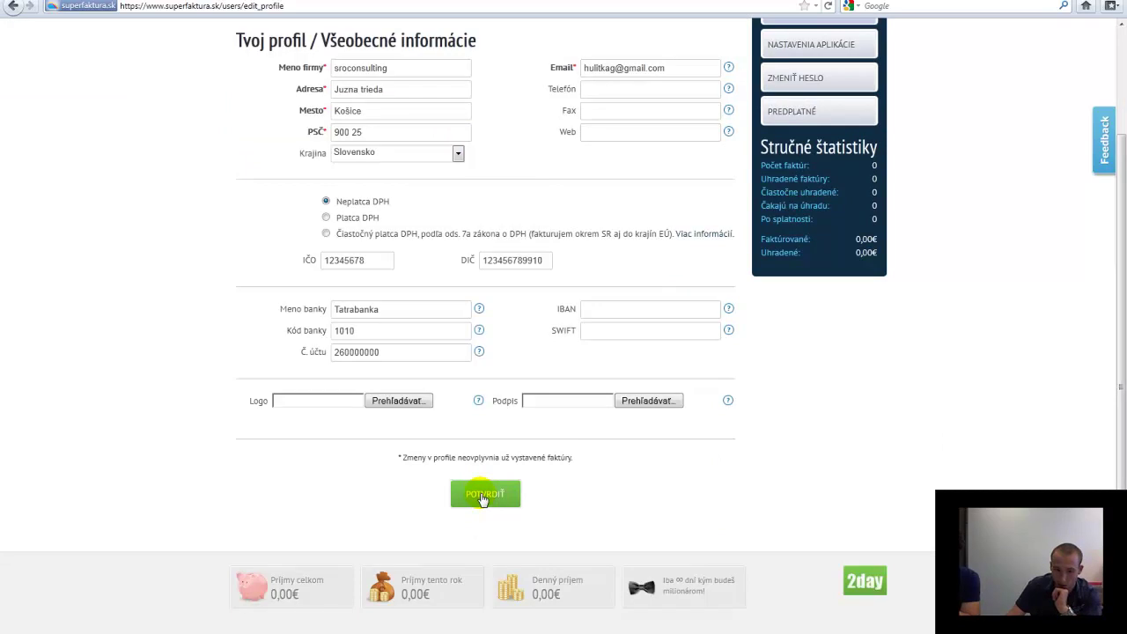
pyautogui.click(483, 495)
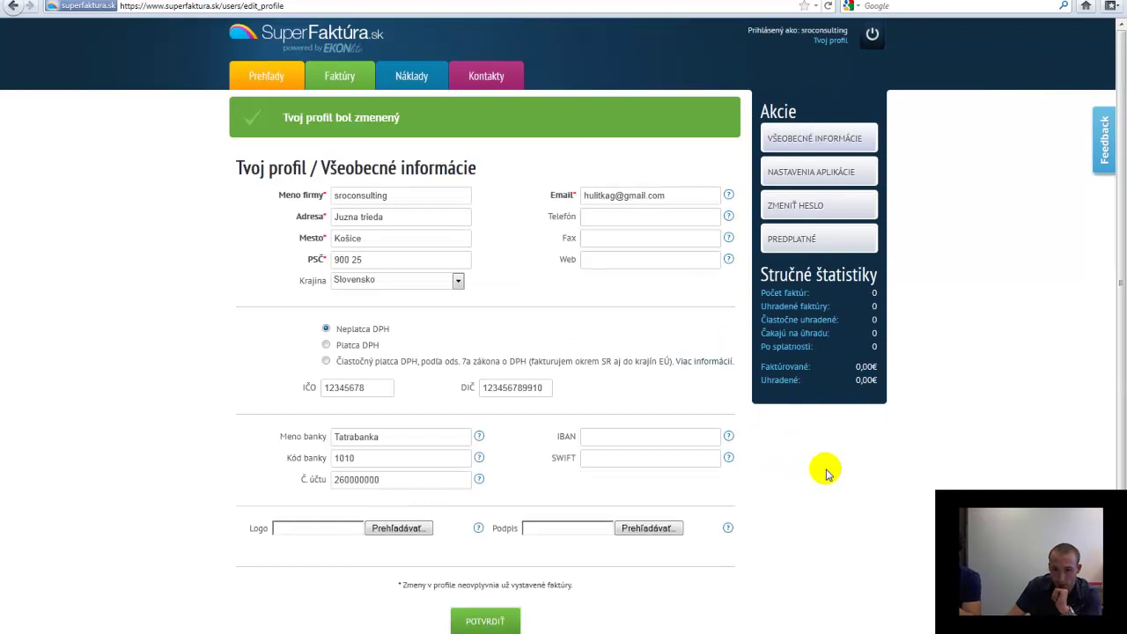
pyautogui.scroll(-2, 826, 473)
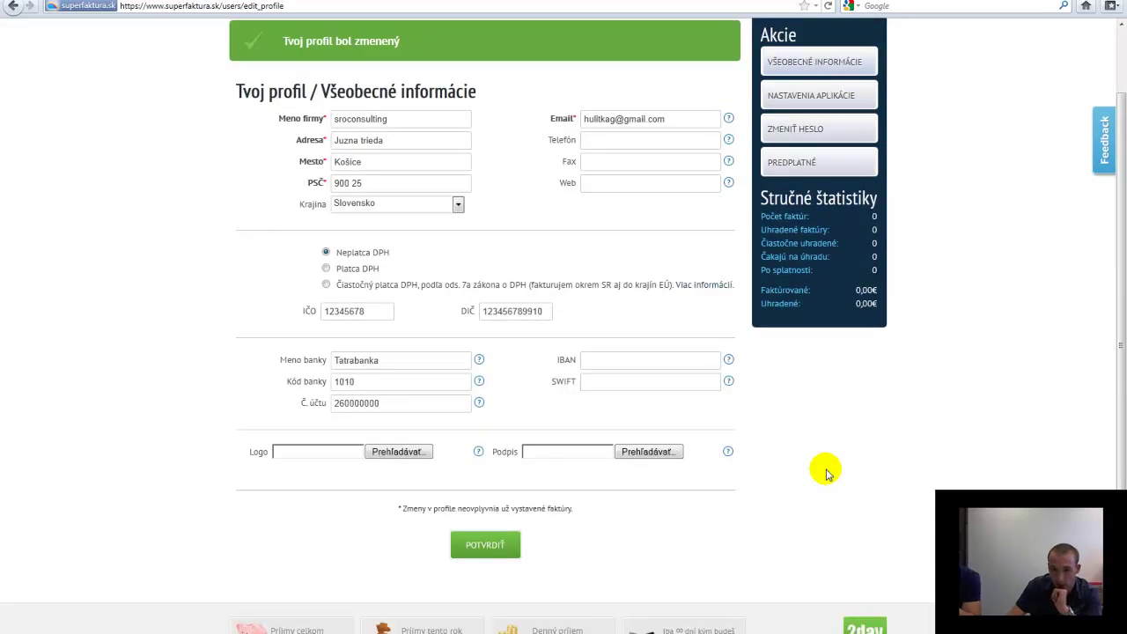
pyautogui.scroll(2, 826, 474)
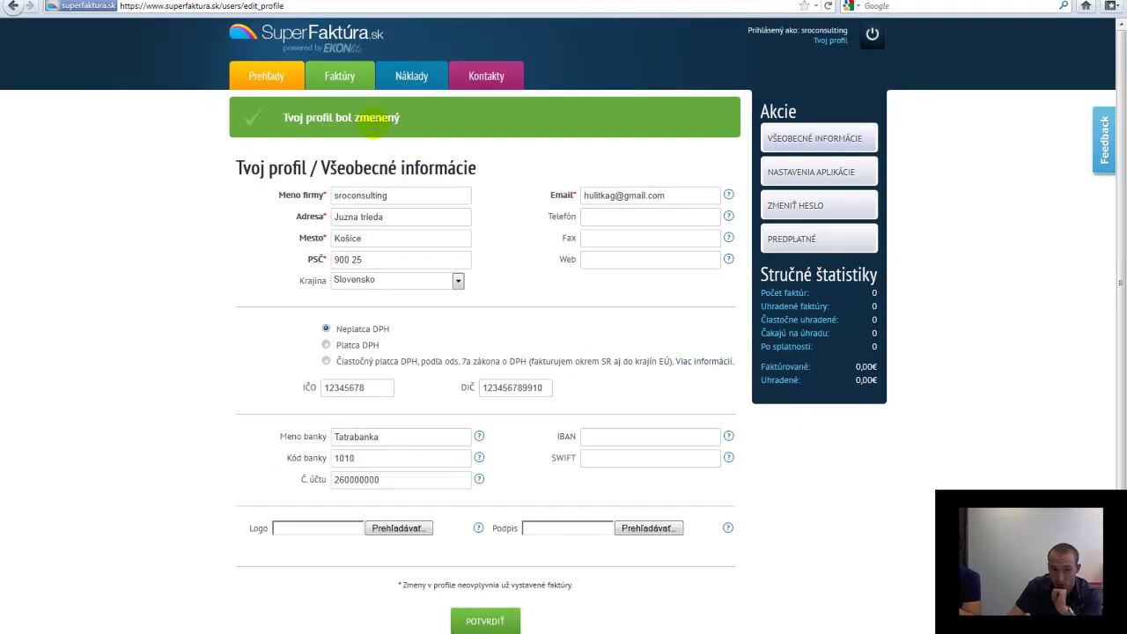
pyautogui.click(349, 79)
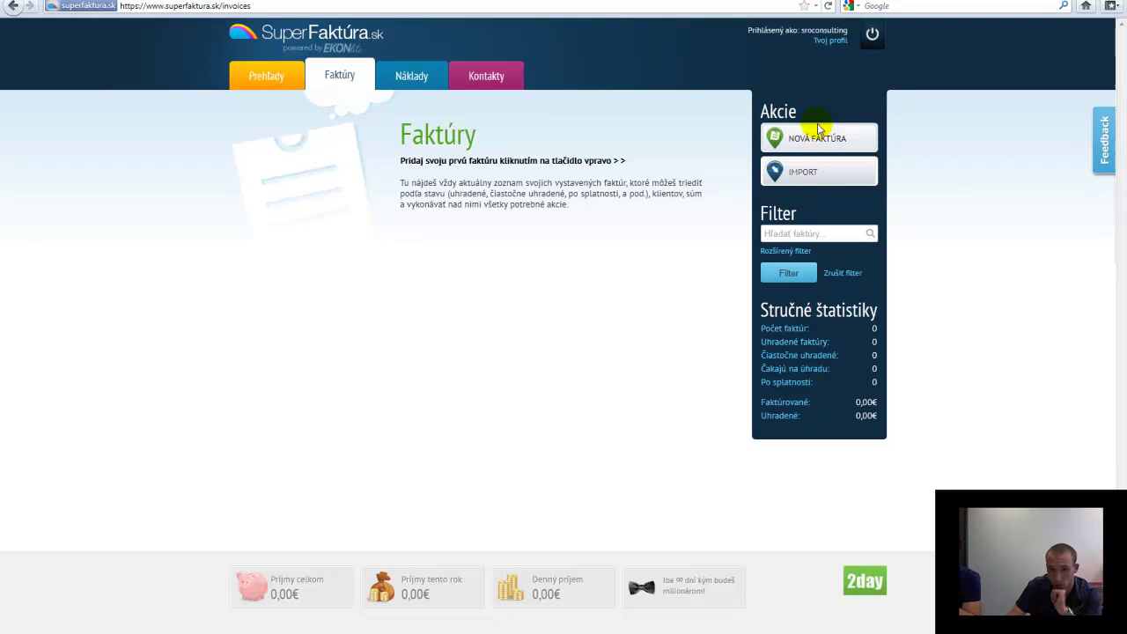
# Open a new invoice form prefilled with number 2011001, issue date 12.07.2011 and 14-day term
pyautogui.click(817, 135)
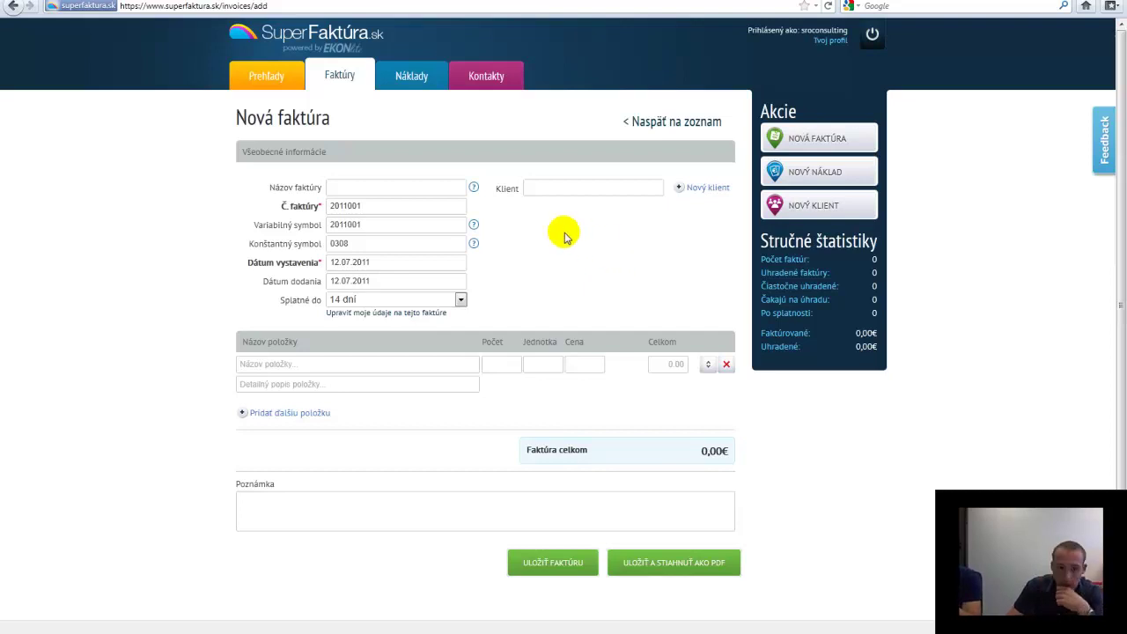
# Title the invoice 'sluzba' and open the Pridať klienta dialog for a new client
pyautogui.click(379, 188)
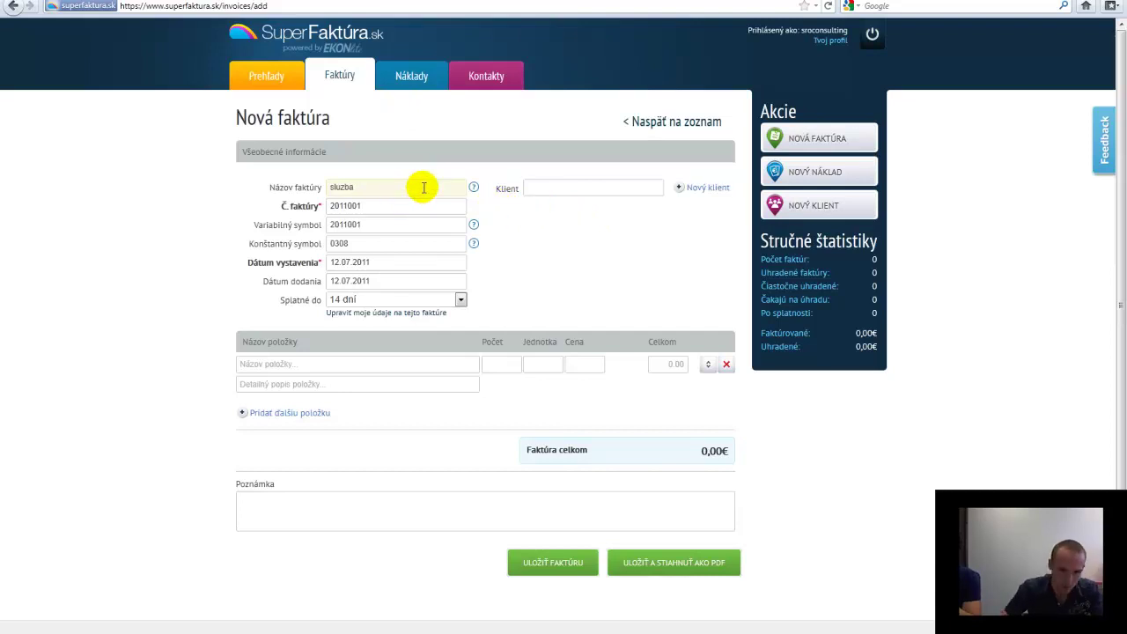
pyautogui.click(431, 186)
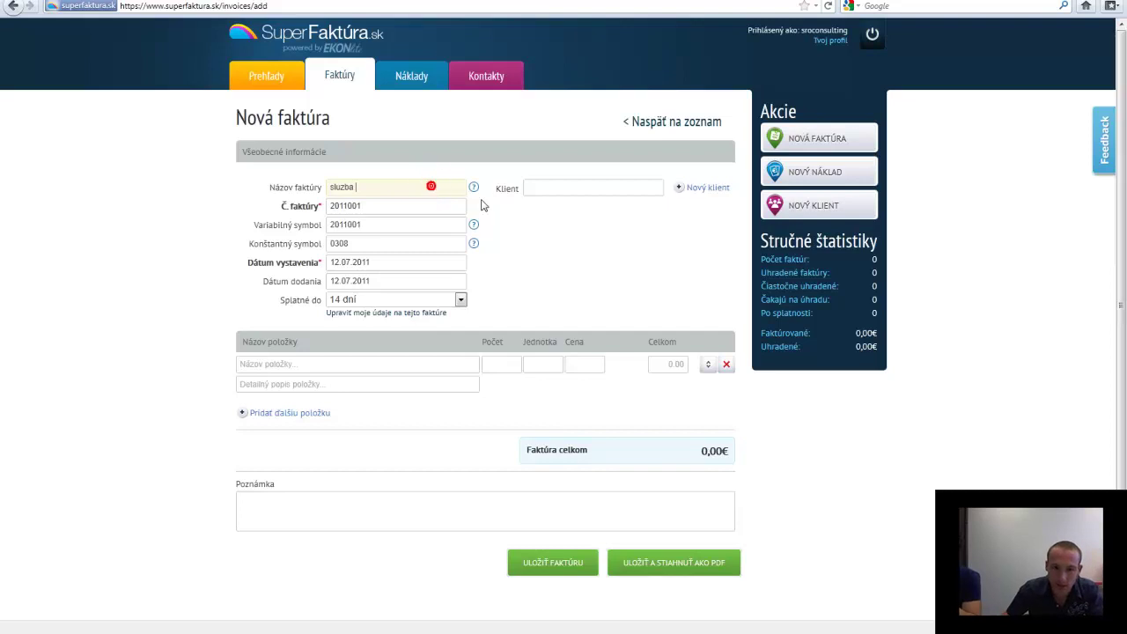
pyautogui.click(541, 185)
pyautogui.click(491, 234)
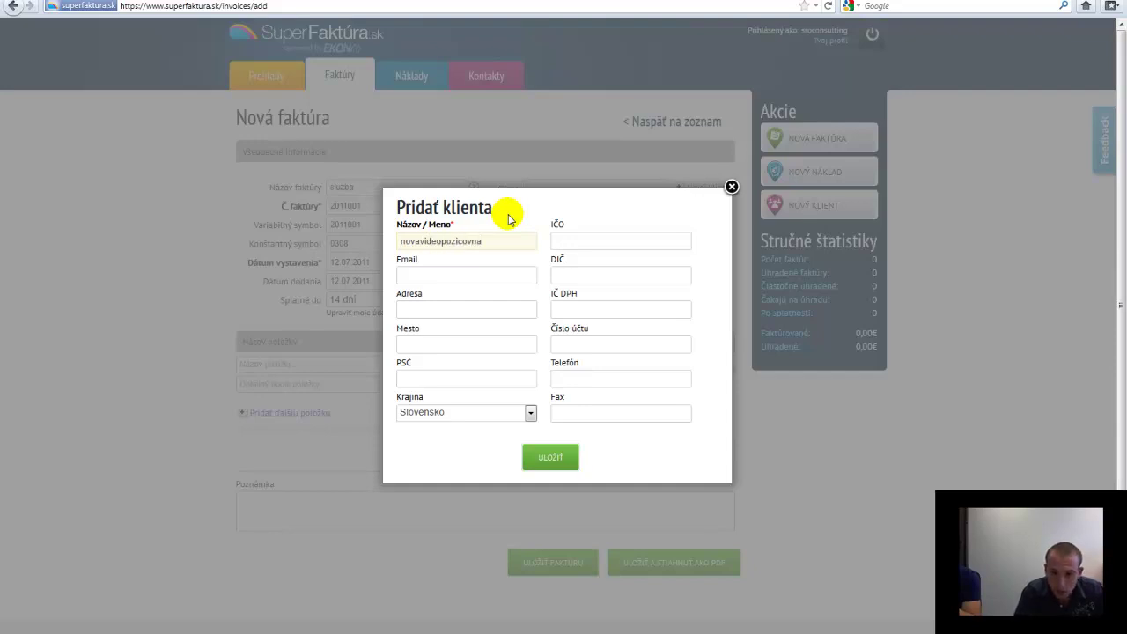
pyautogui.click(623, 240)
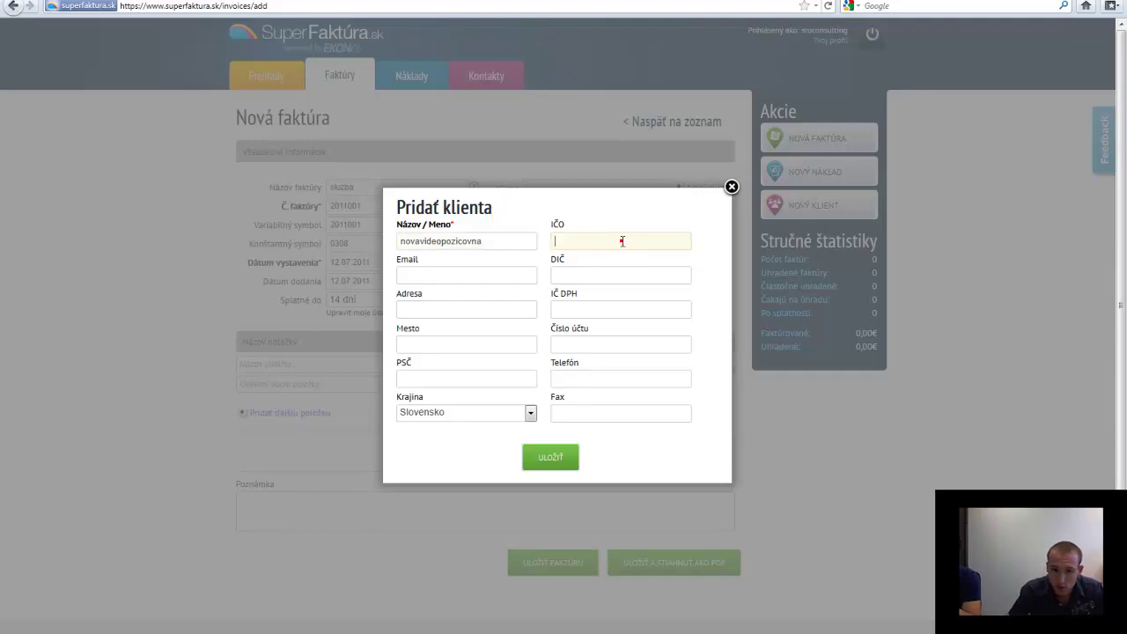
pyautogui.write('123456')
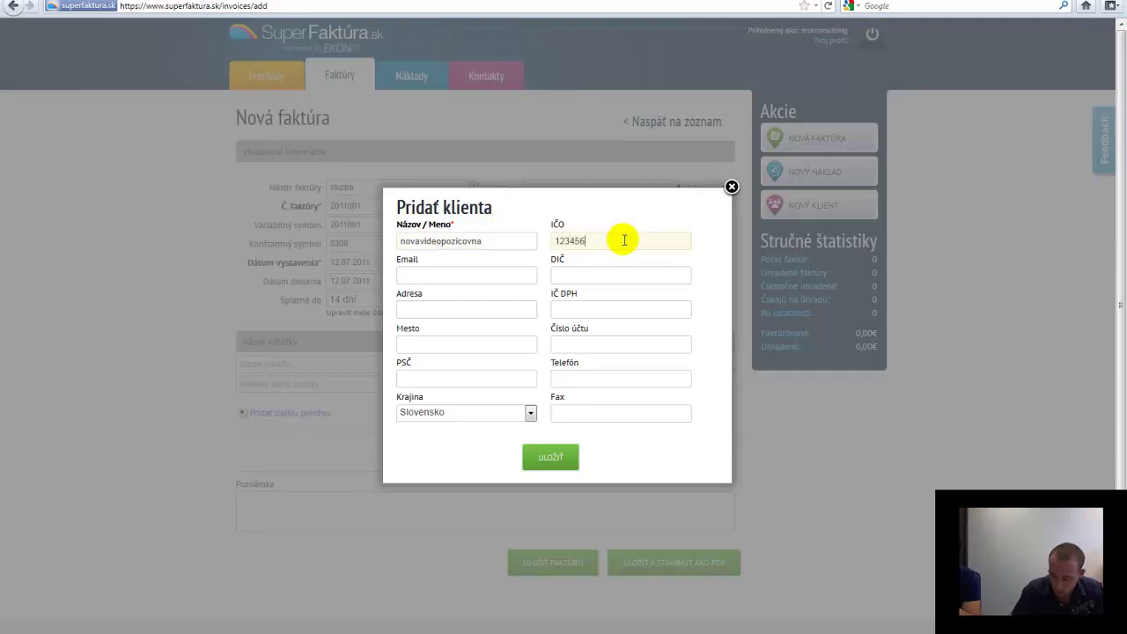
pyautogui.write('78')
pyautogui.click(429, 275)
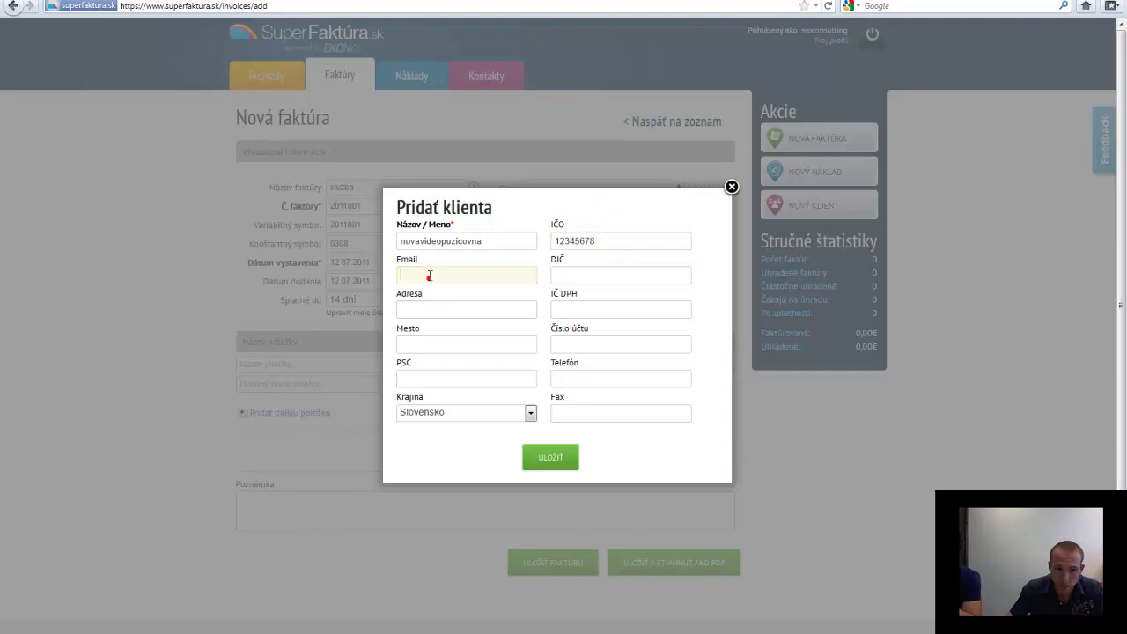
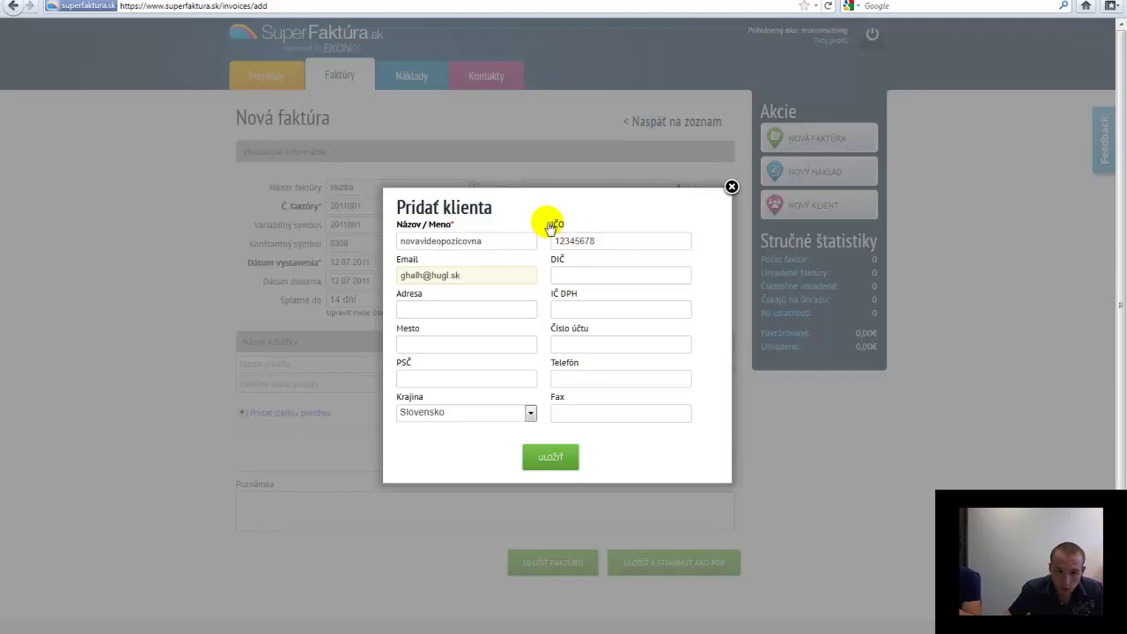
pyautogui.click(448, 305)
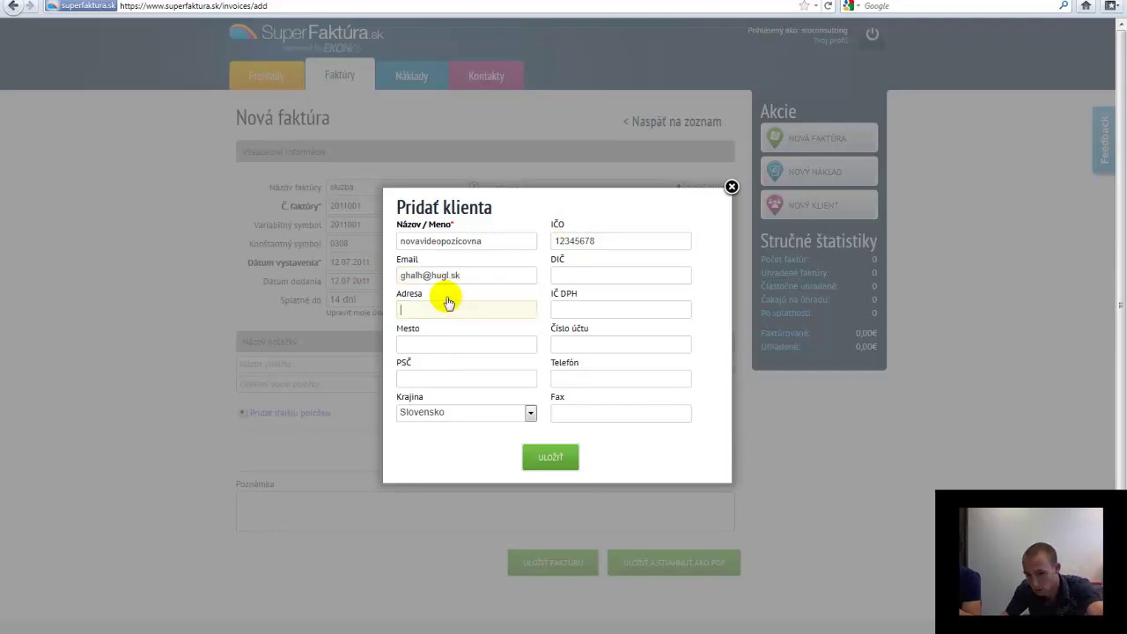
pyautogui.click(583, 275)
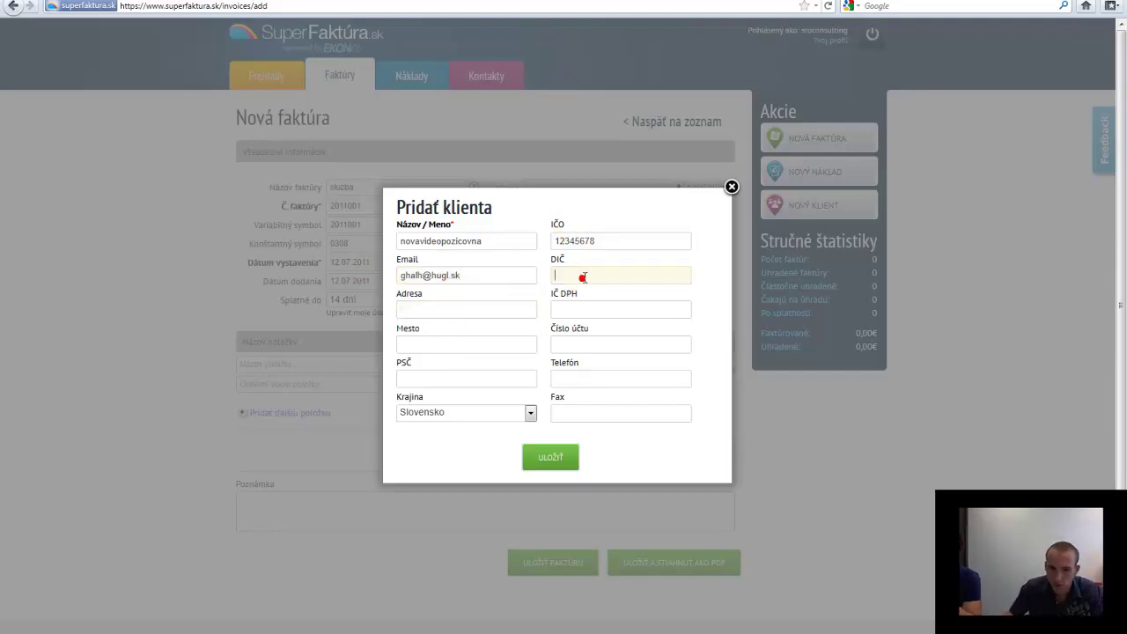
pyautogui.write('1234567892')
pyautogui.press('Tab')
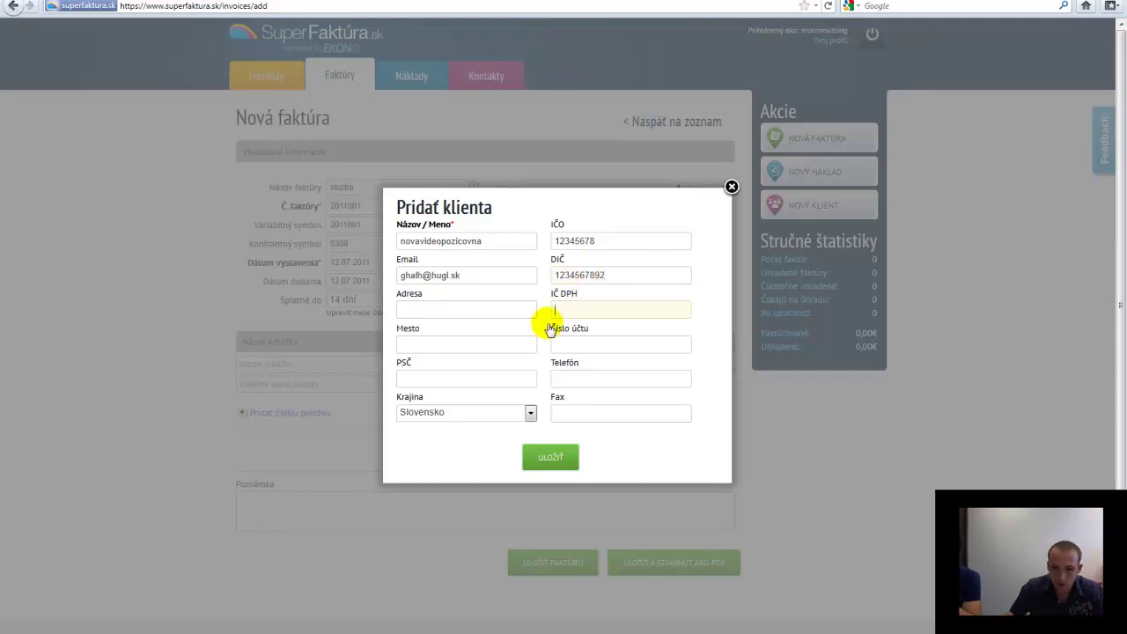
# Add city Košice, the bank account number and street address, keep Slovensko, and try saving
pyautogui.click(479, 341)
pyautogui.write('Košice')
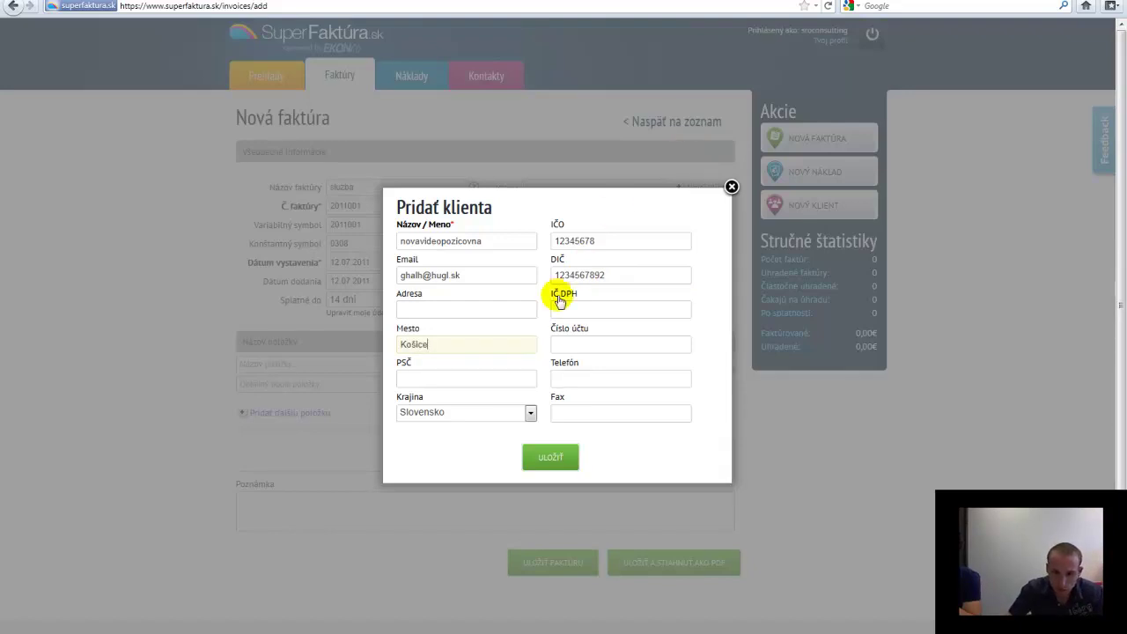
pyautogui.click(489, 379)
pyautogui.click(577, 379)
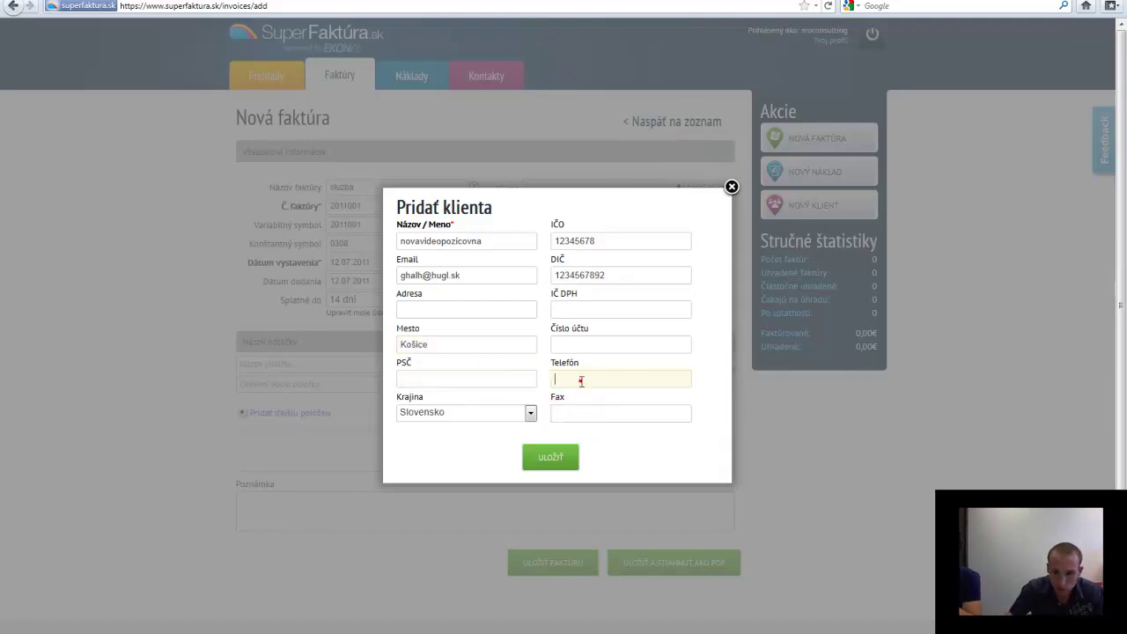
pyautogui.click(584, 345)
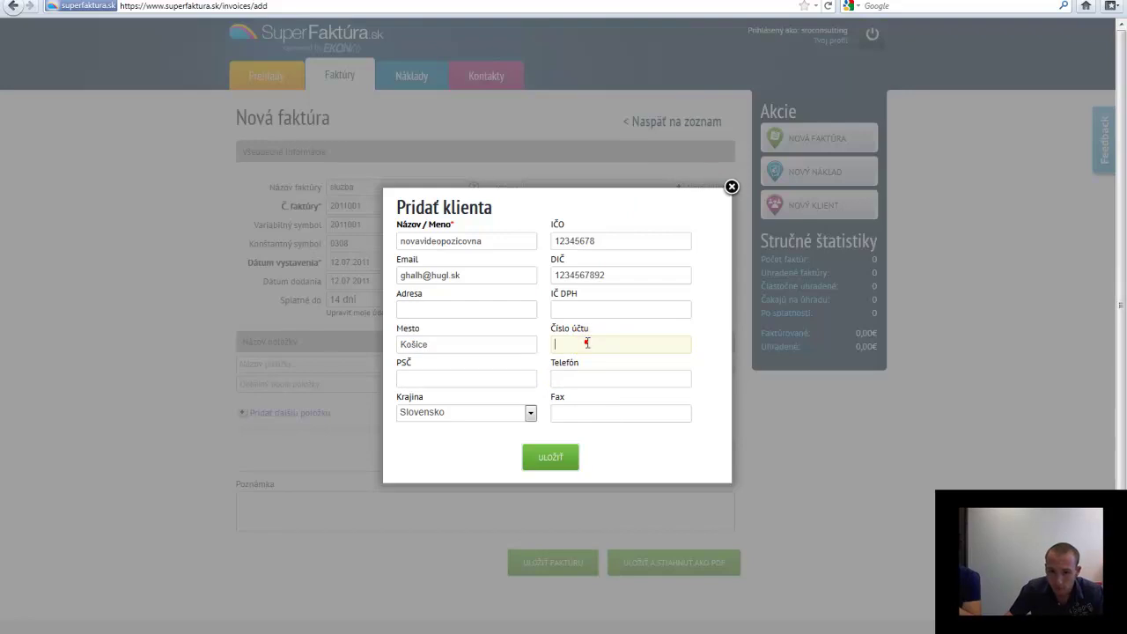
pyautogui.write('260000000')
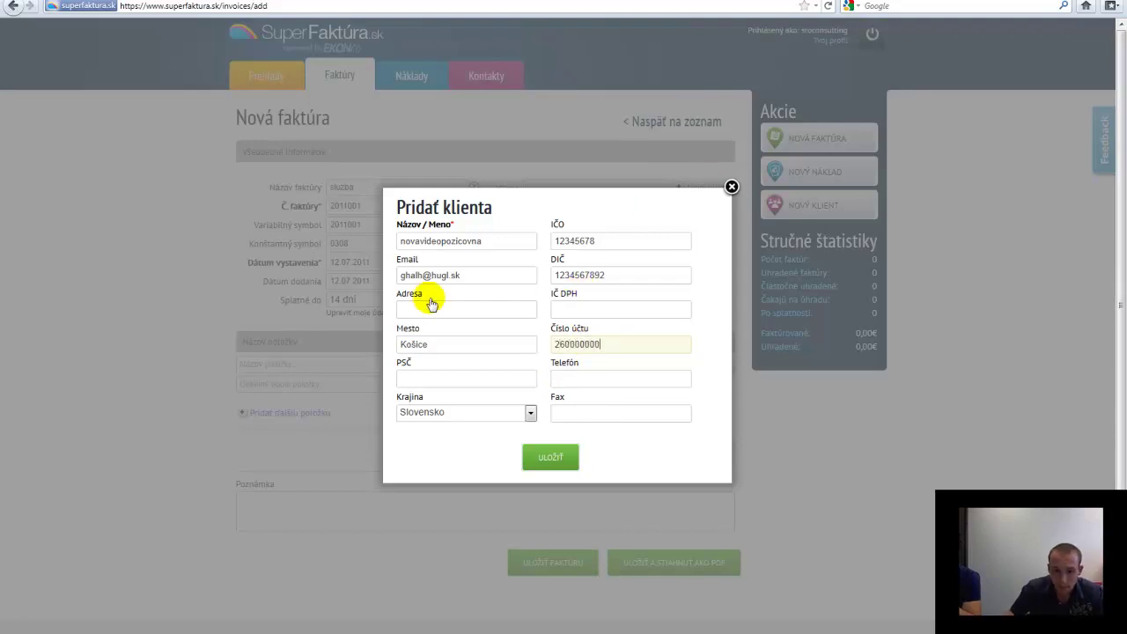
pyautogui.click(432, 306)
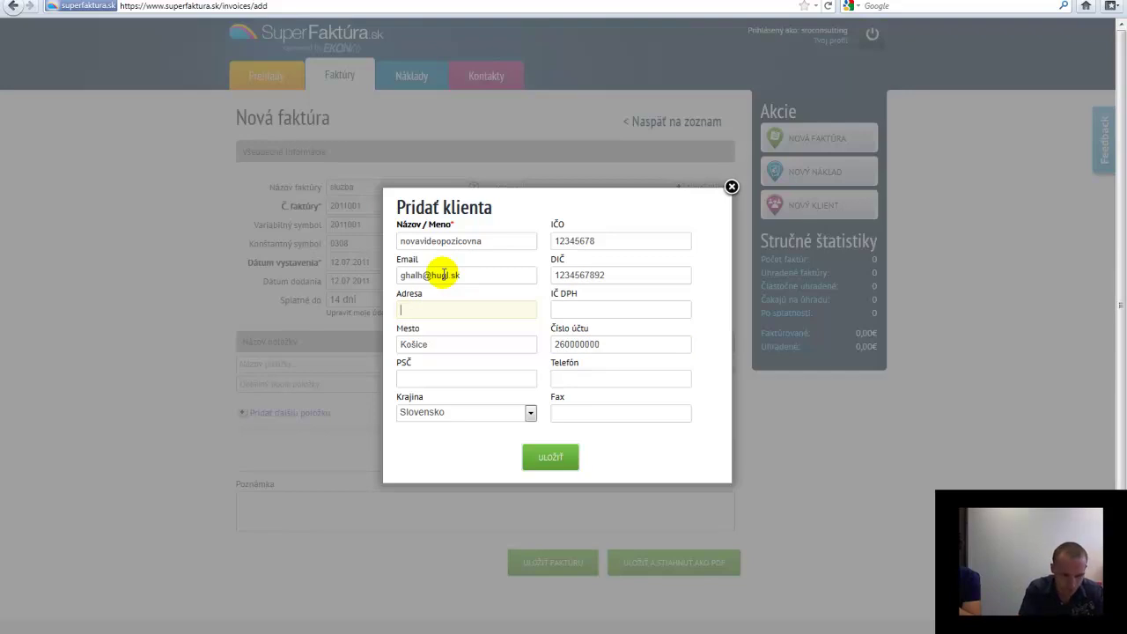
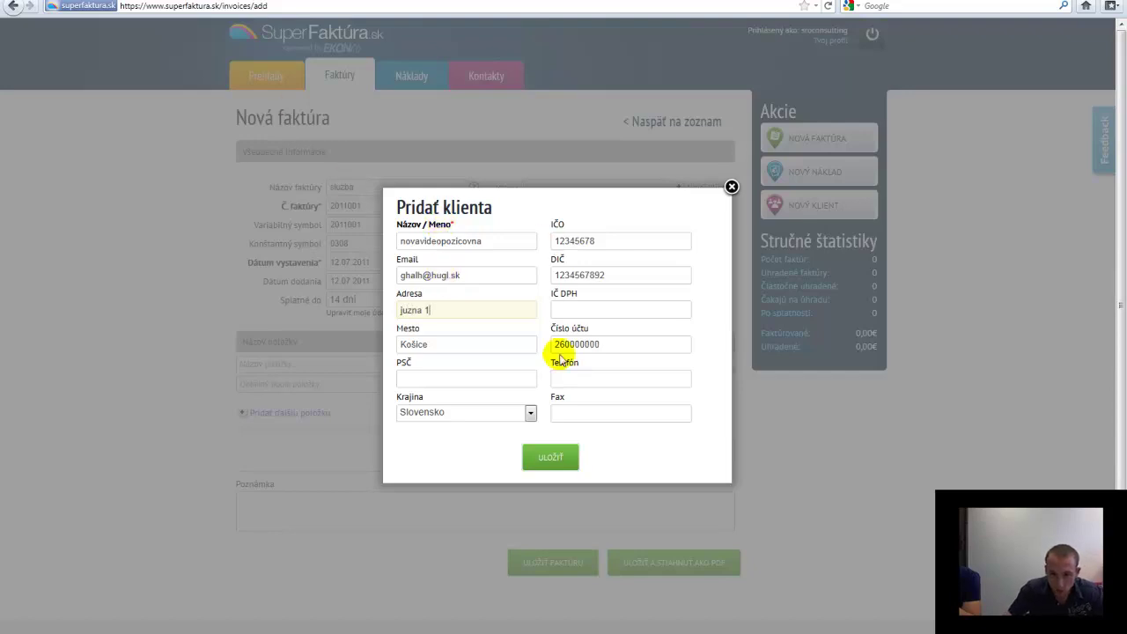
pyautogui.click(530, 412)
pyautogui.click(530, 412)
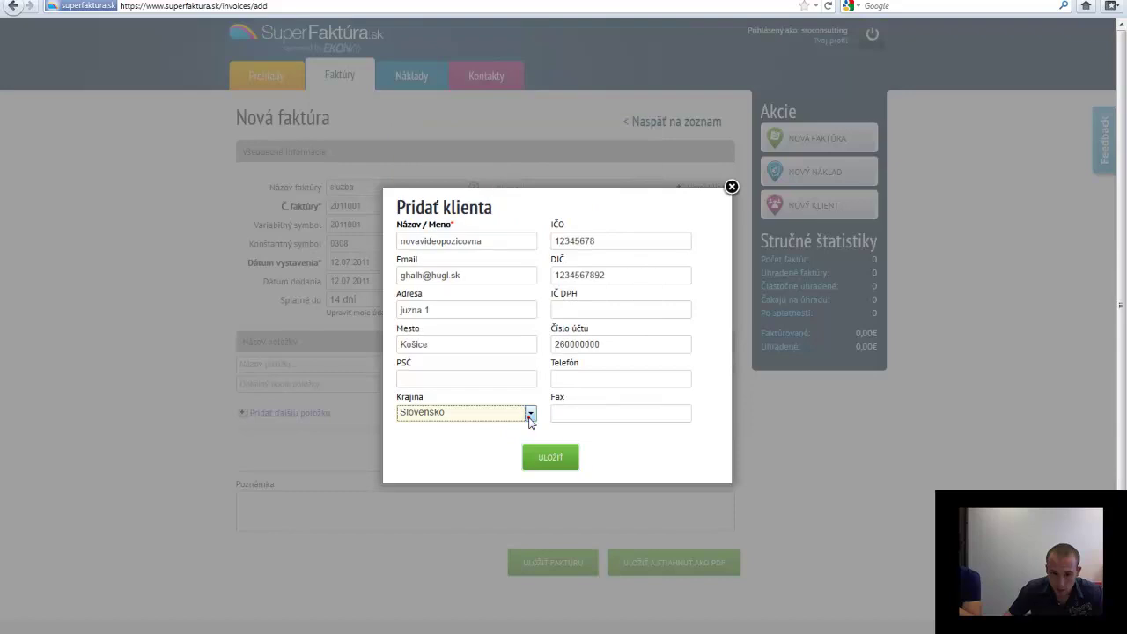
pyautogui.click(555, 458)
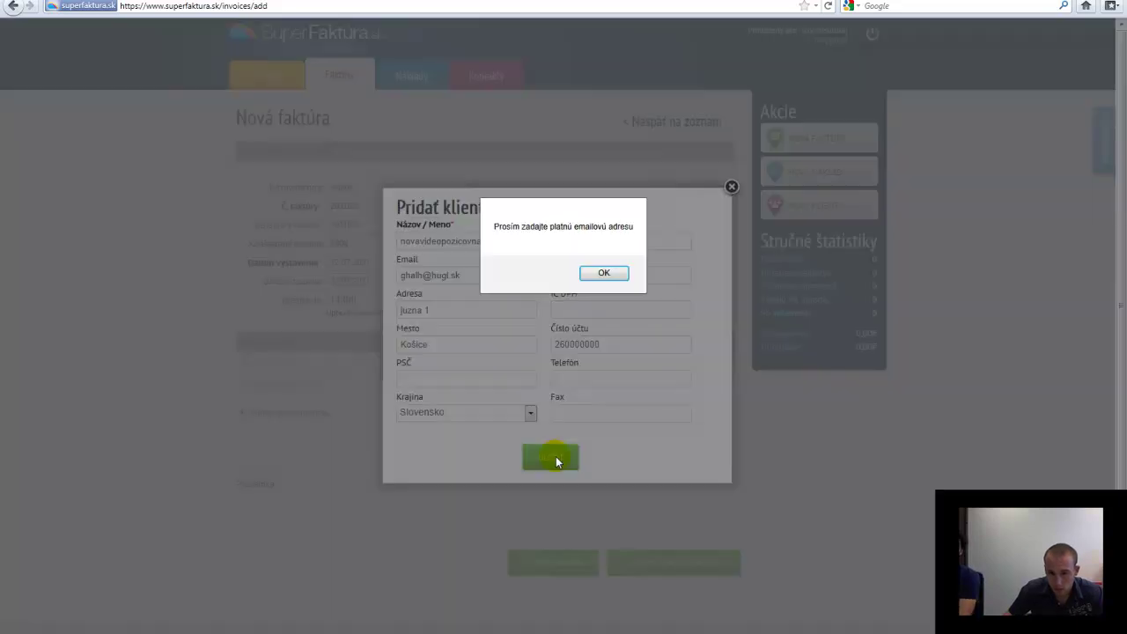
# Replace the rejected e-mail with a valid address and save client novavideopozicovna to the invoice
pyautogui.click(604, 274)
pyautogui.tripleClick(472, 274)
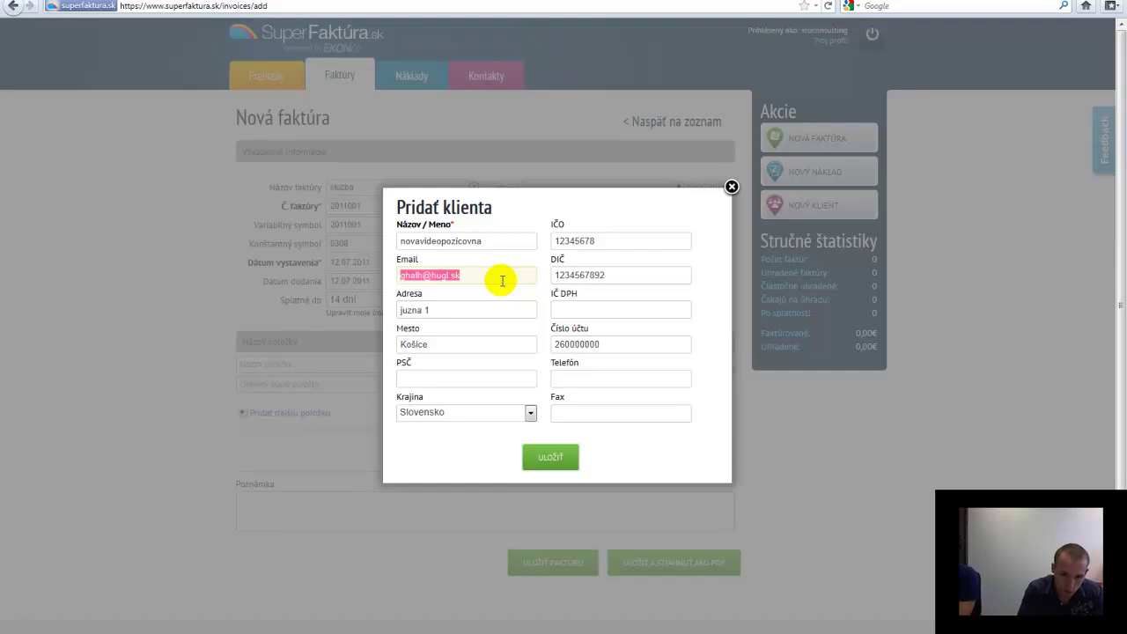
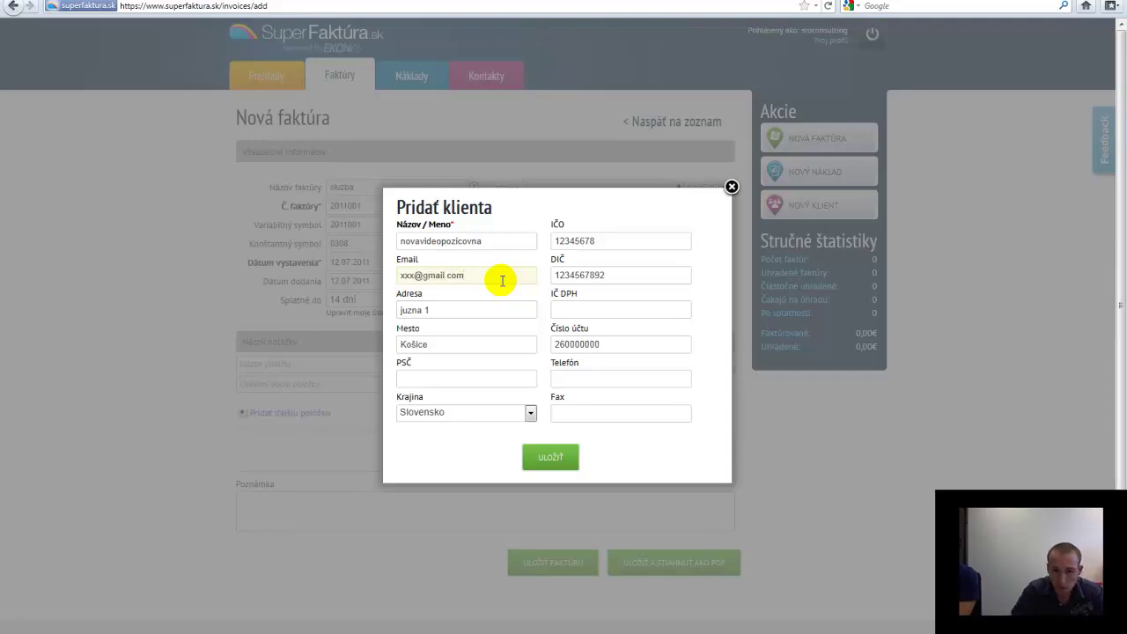
pyautogui.click(542, 455)
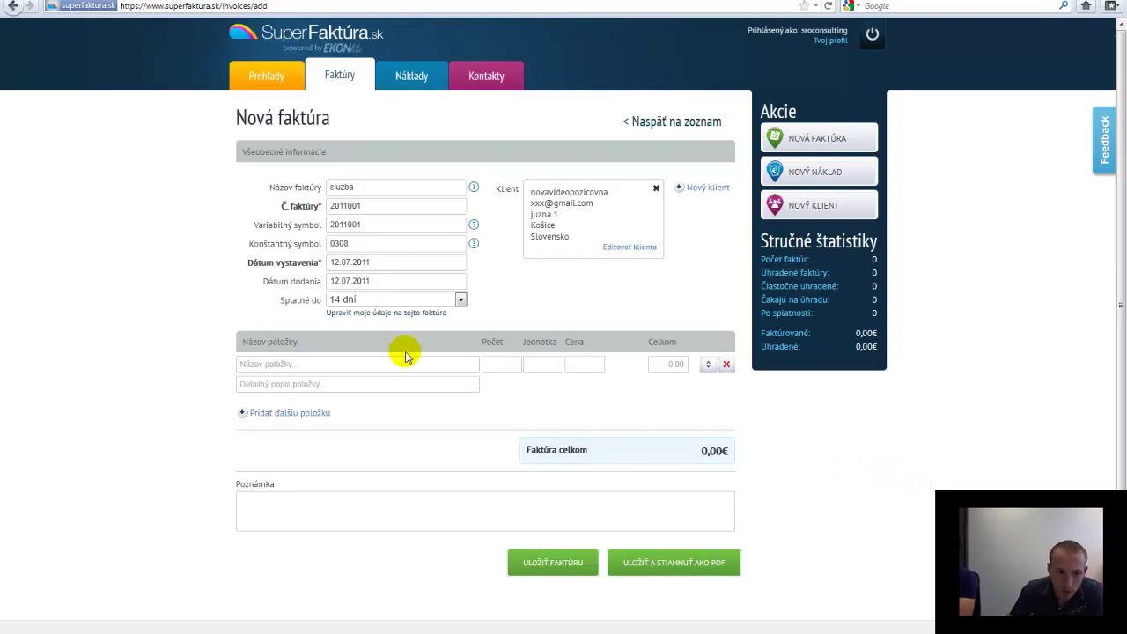
# Change the payment term from the default 14 days to a custom (Iné) 60 days
pyautogui.click(387, 262)
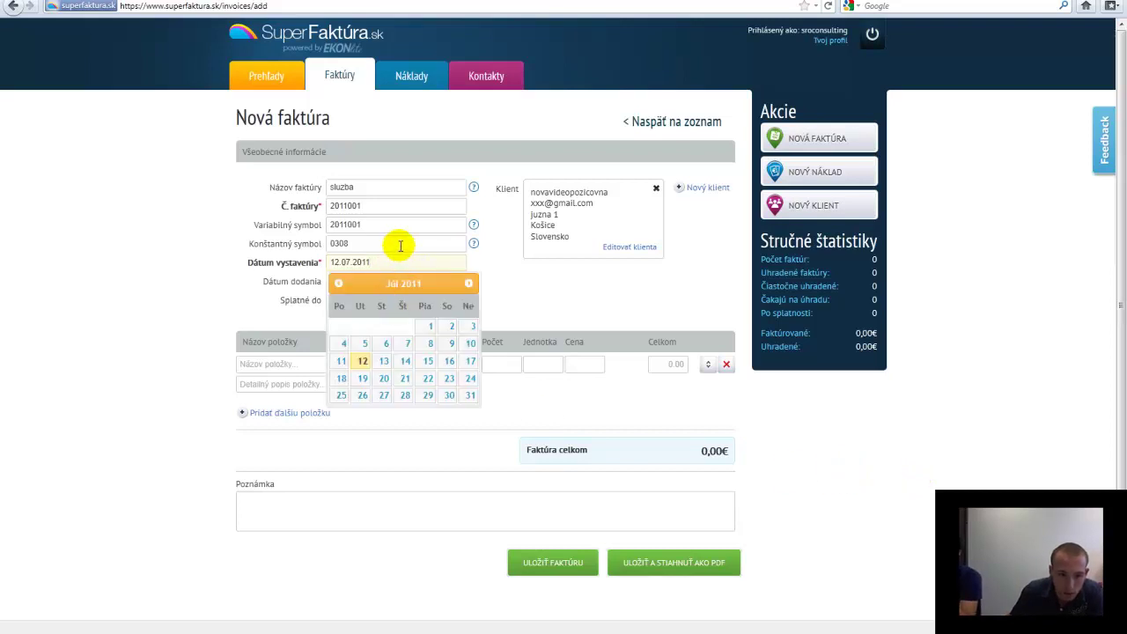
pyautogui.click(396, 244)
pyautogui.click(418, 283)
pyautogui.click(460, 280)
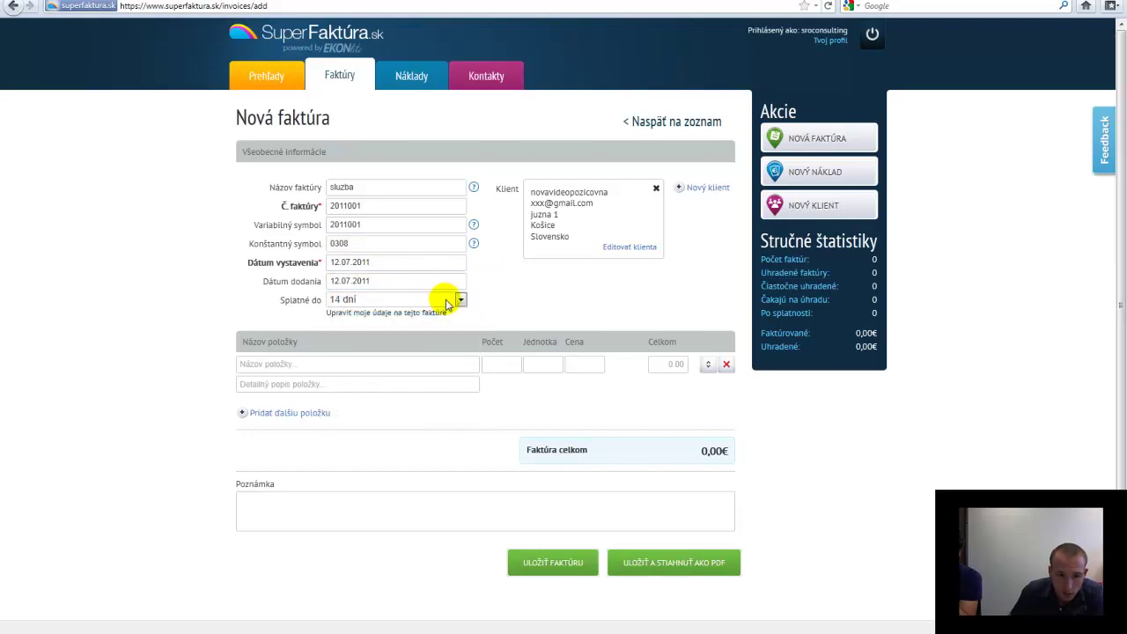
pyautogui.click(460, 299)
pyautogui.click(426, 372)
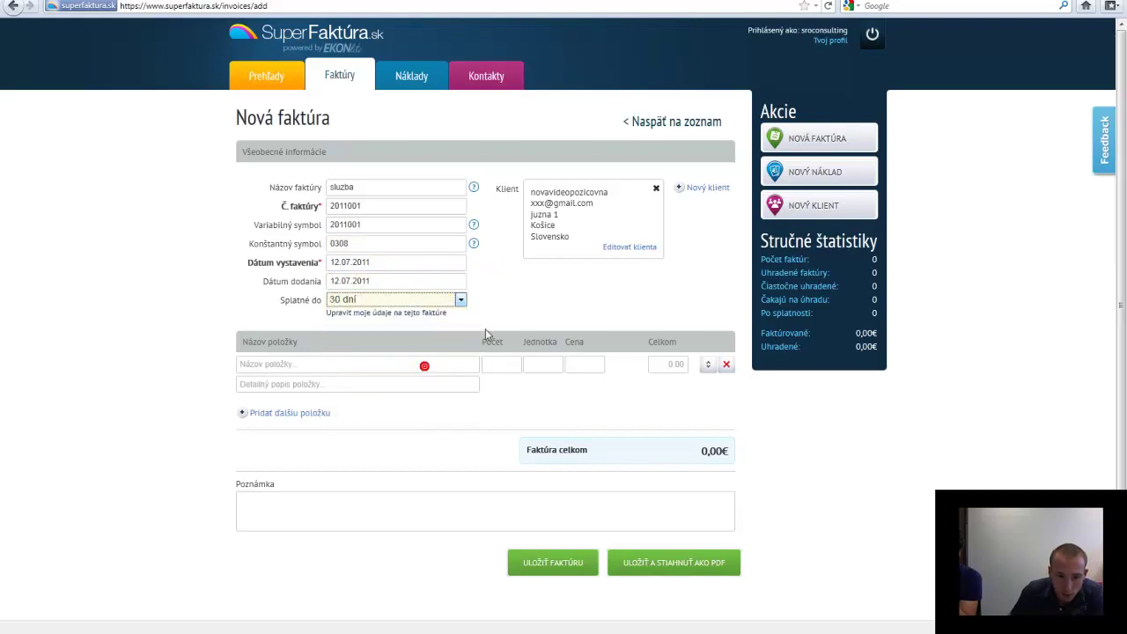
pyautogui.click(459, 299)
pyautogui.click(426, 384)
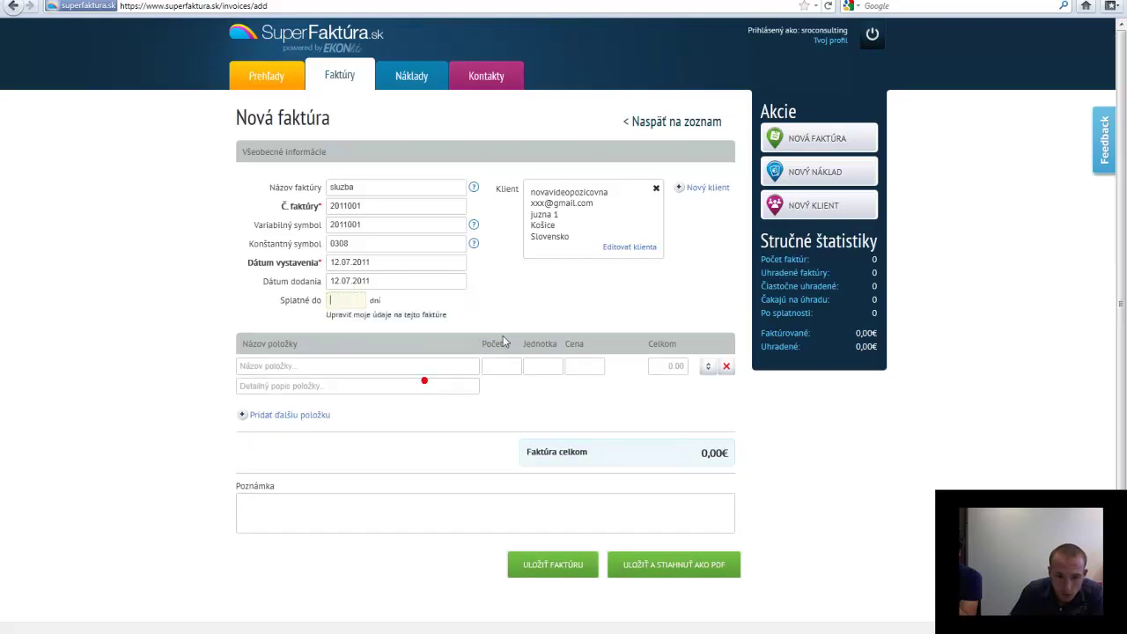
pyautogui.write('60')
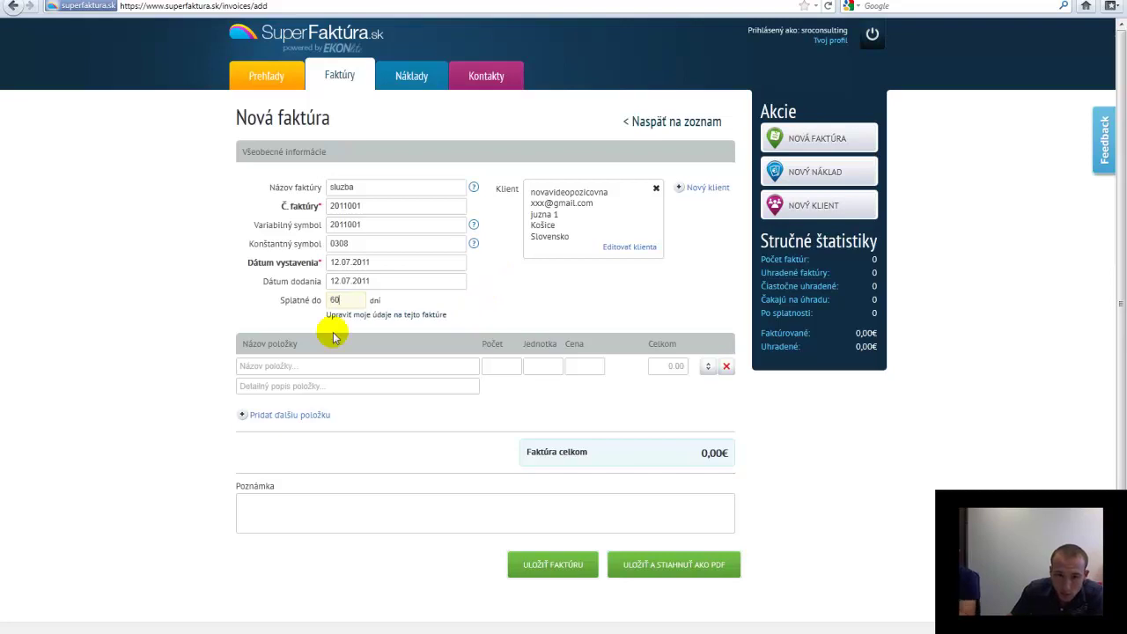
# Add the item line účtovnictvo with quantity 1, unit mes and price 45
pyautogui.click(499, 363)
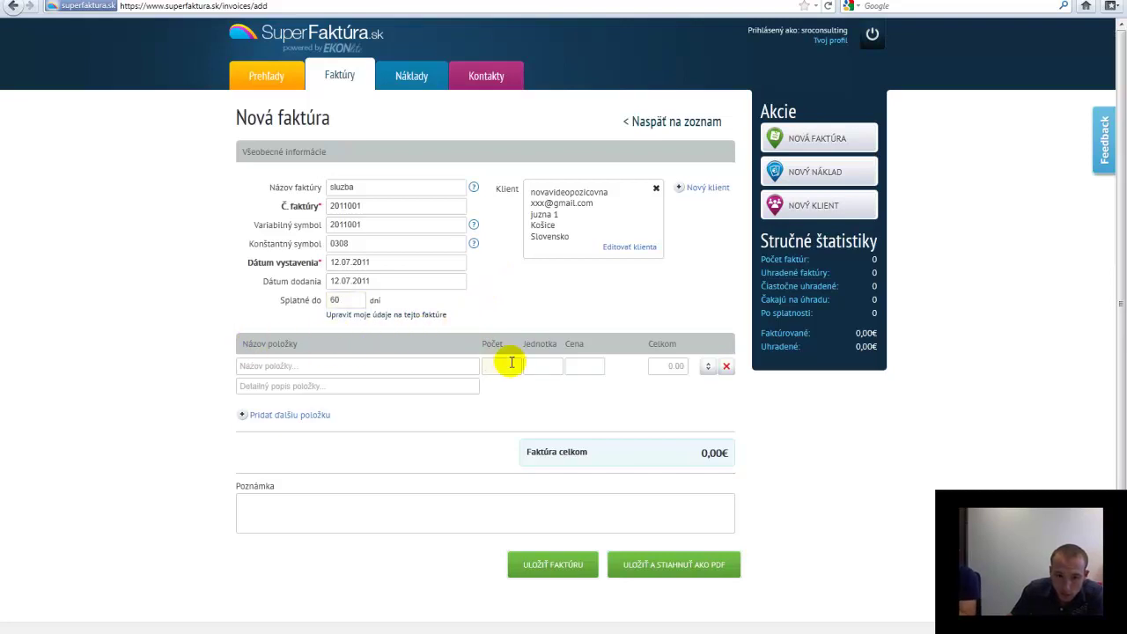
pyautogui.click(438, 367)
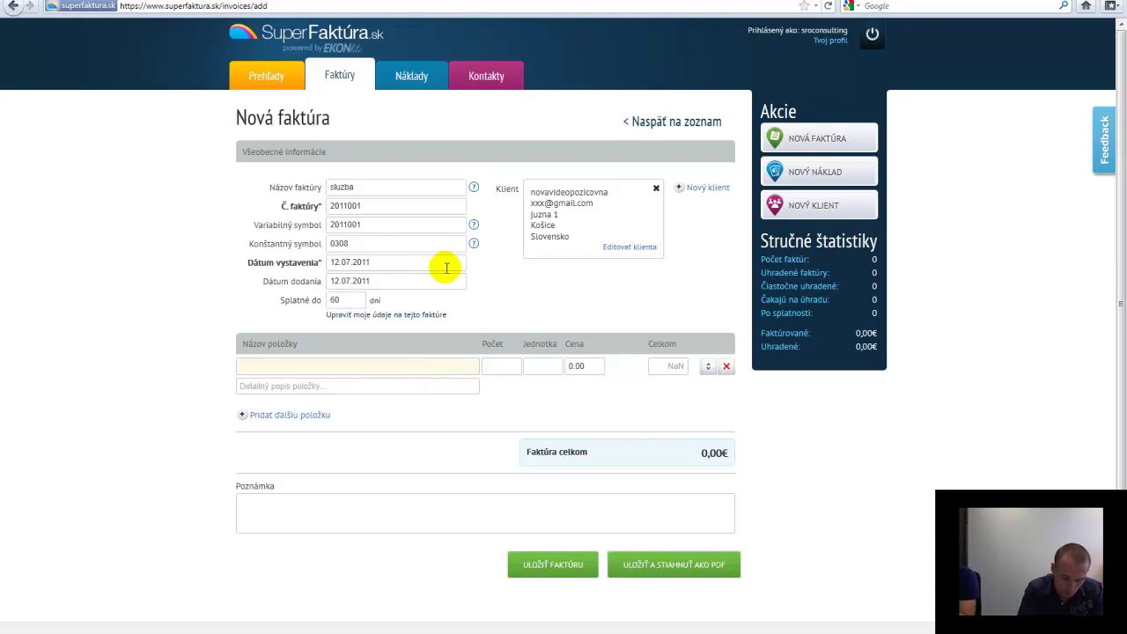
pyautogui.write('u')
pyautogui.click(496, 368)
pyautogui.write('1')
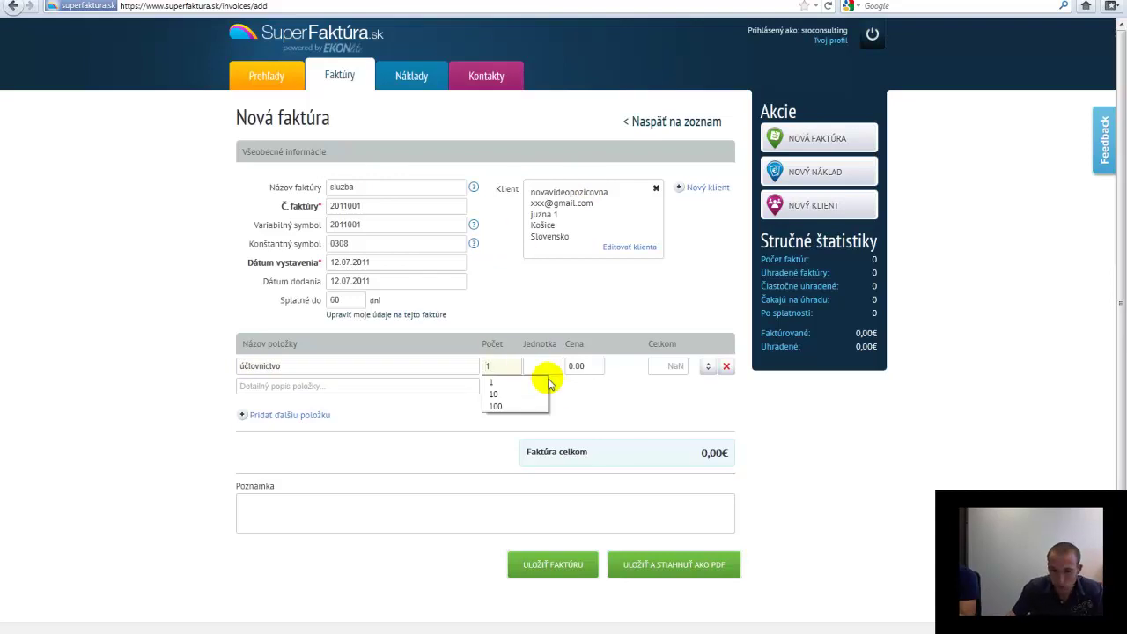
pyautogui.click(546, 367)
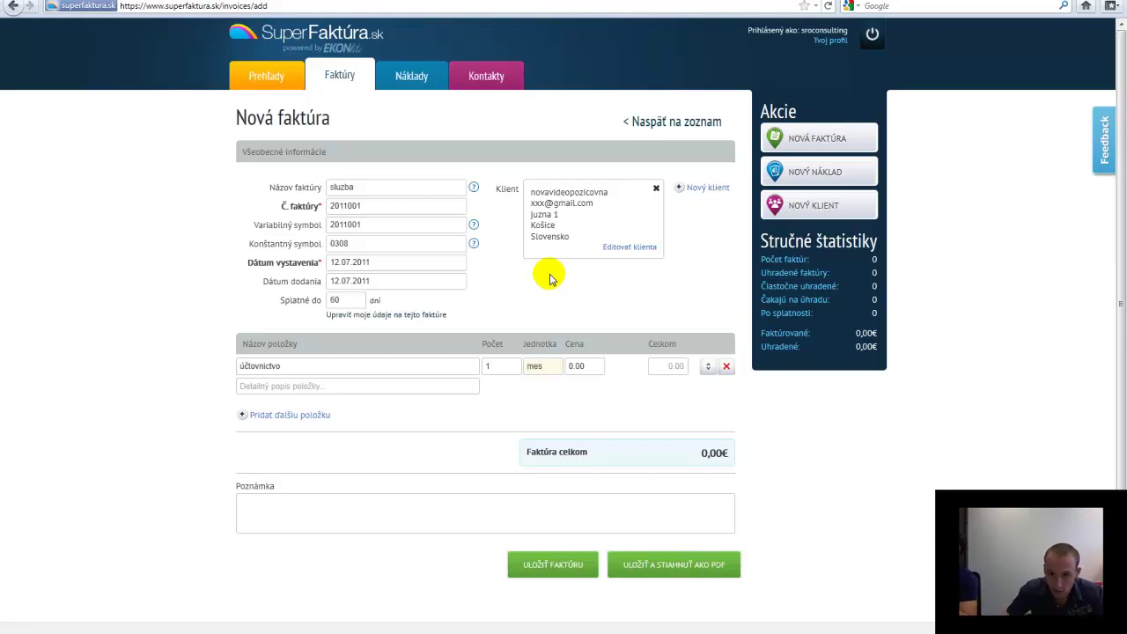
pyautogui.click(583, 366)
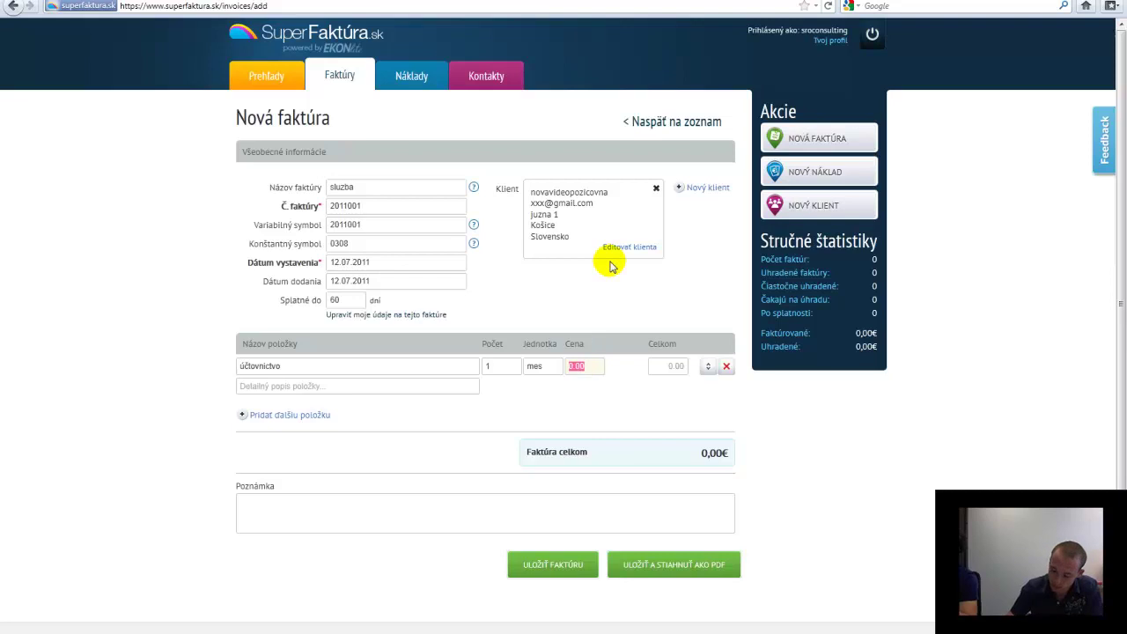
pyautogui.write('45')
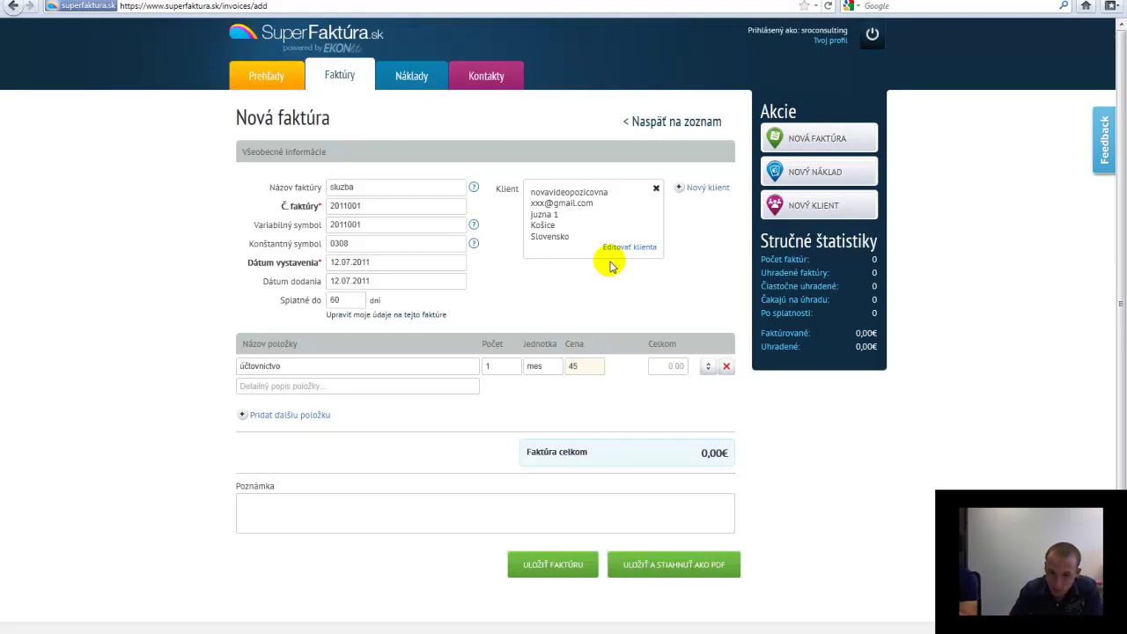
# Change the účtovnictvo price from 45 to 100, making the total 100,00€, and add description Ucto jul
pyautogui.click(671, 367)
pyautogui.click(674, 366)
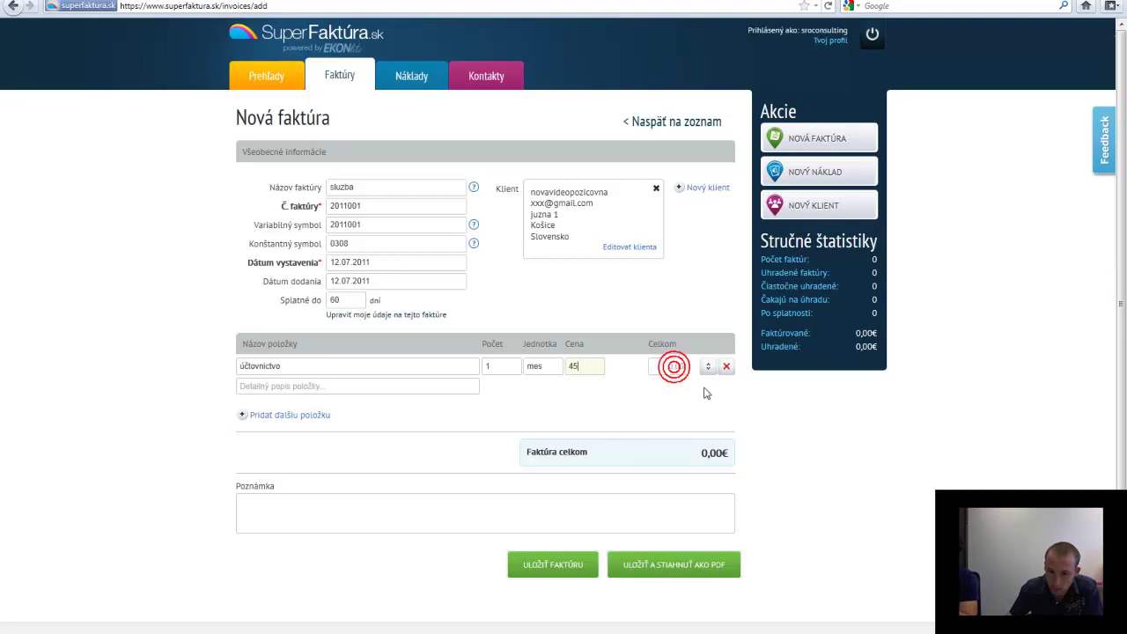
pyautogui.click(606, 371)
pyautogui.click(507, 366)
pyautogui.click(545, 367)
pyautogui.press('Tab')
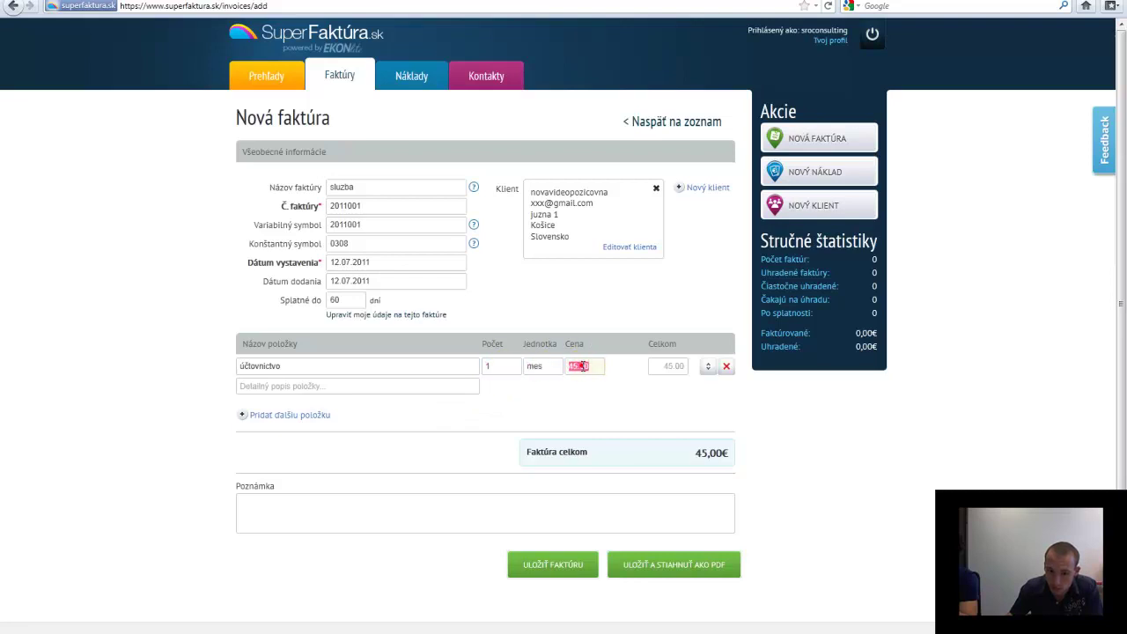
pyautogui.click(675, 363)
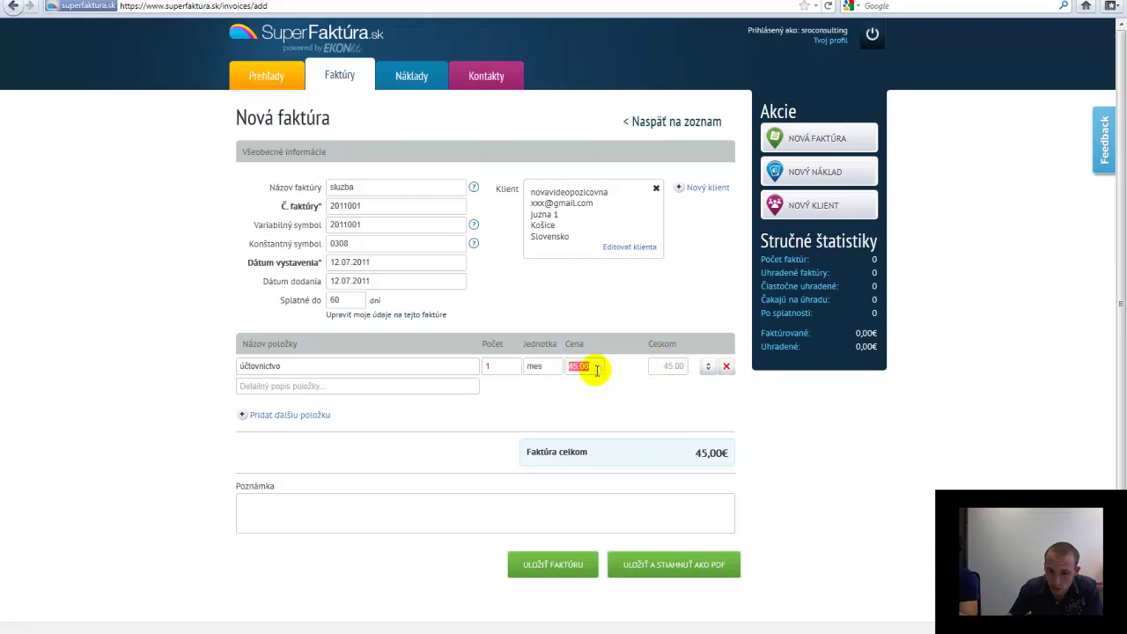
pyautogui.write('45')
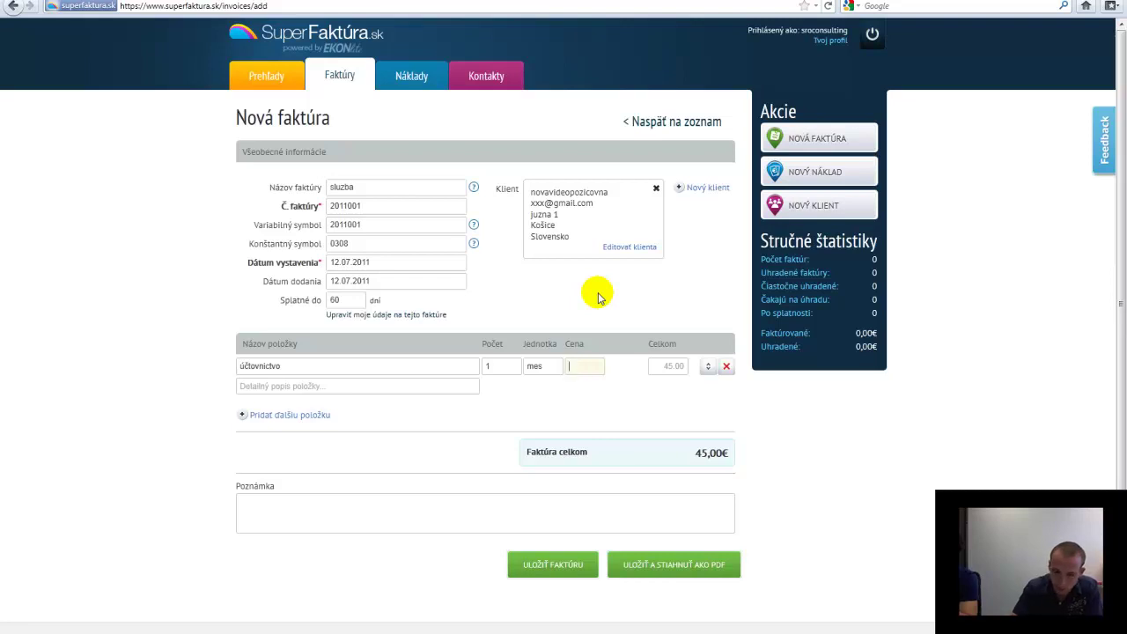
pyautogui.write('100')
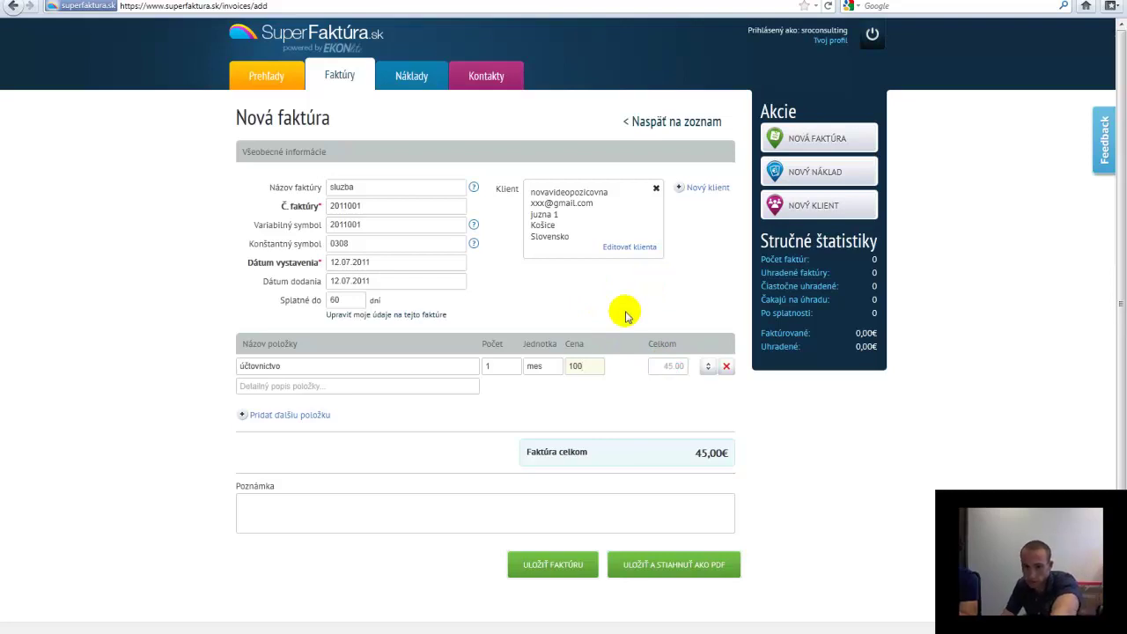
pyautogui.click(554, 367)
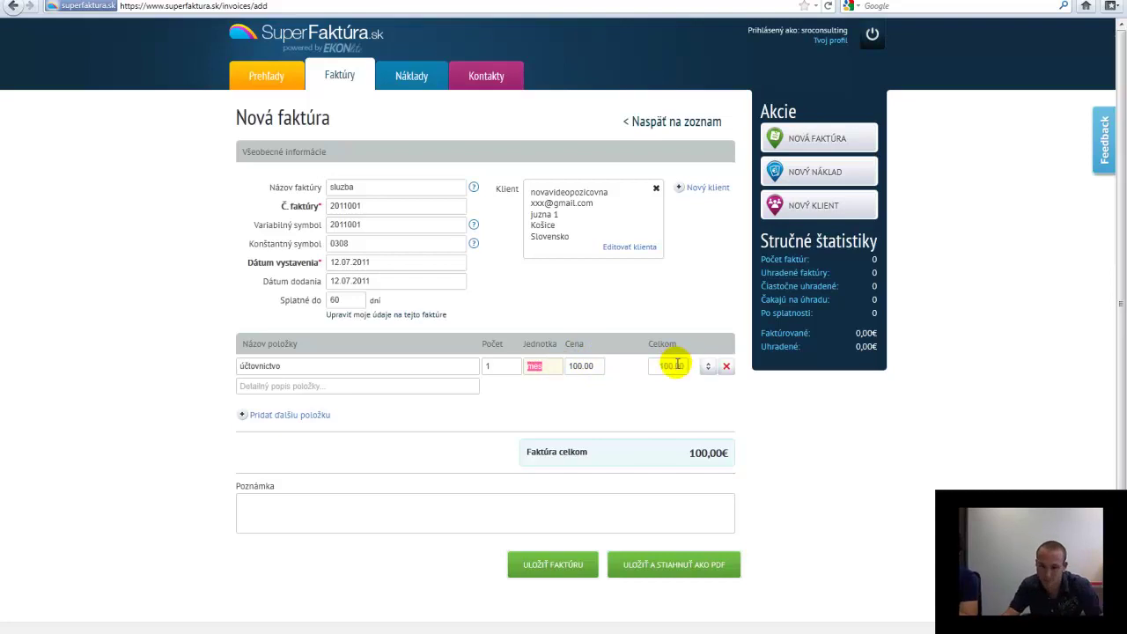
pyautogui.click(408, 387)
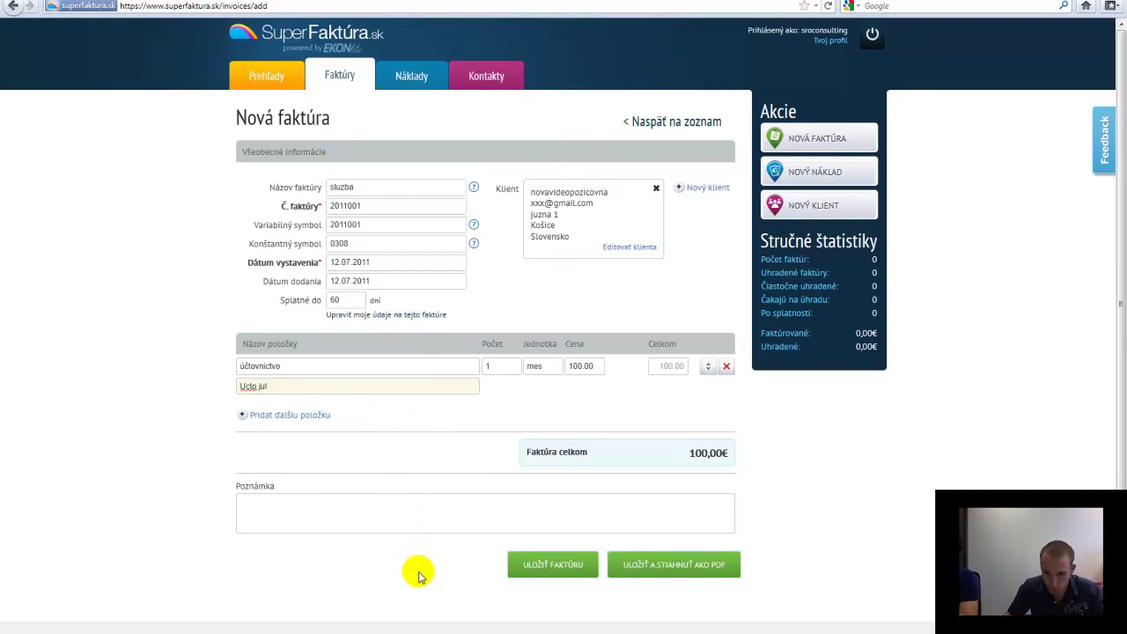
# Save invoice 2011001 for 100,00€, review it, and go to the Náklady expenses page
pyautogui.click(577, 571)
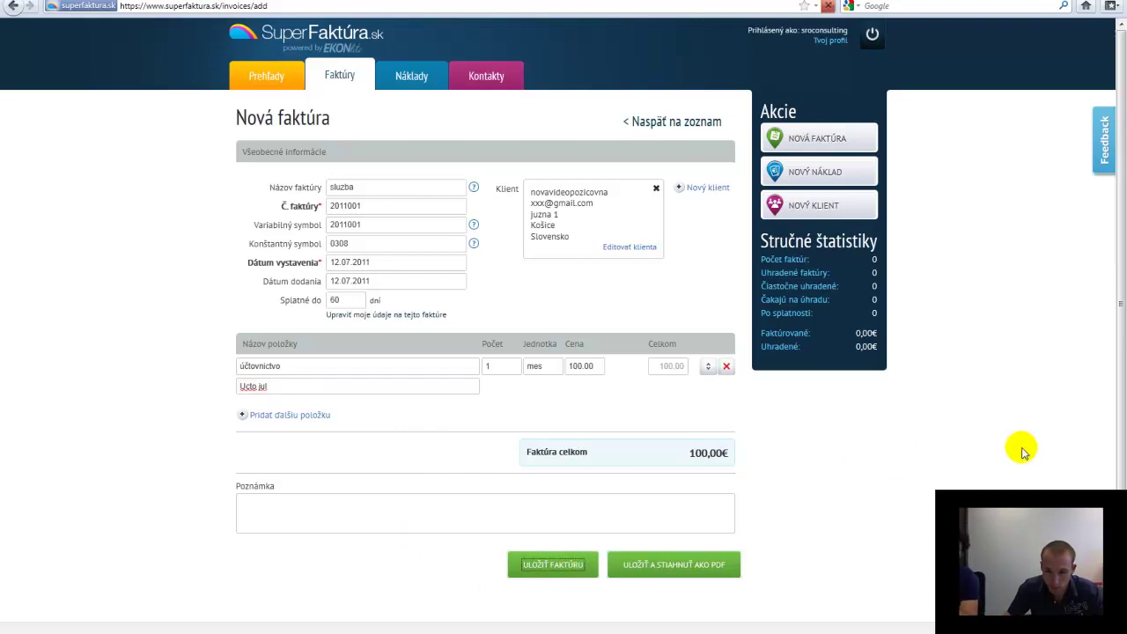
pyautogui.scroll(-2, 988, 470)
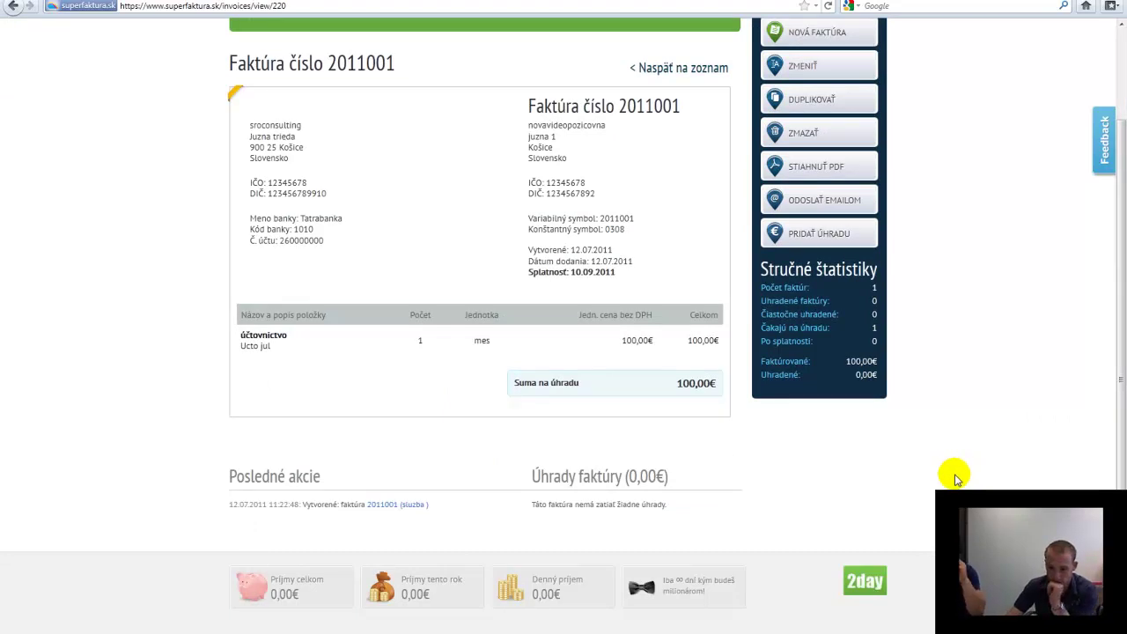
pyautogui.scroll(2, 958, 477)
pyautogui.click(421, 44)
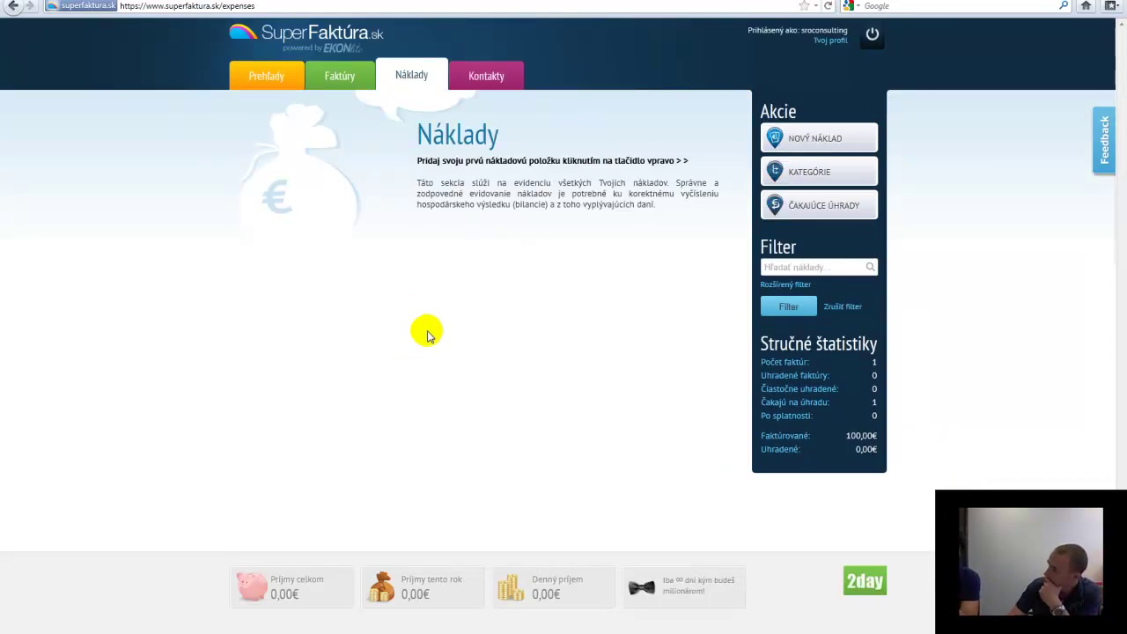
# Start a new expense via NOVÝ NÁKLAD and place the cursor in Názov / Popis
pyautogui.click(784, 139)
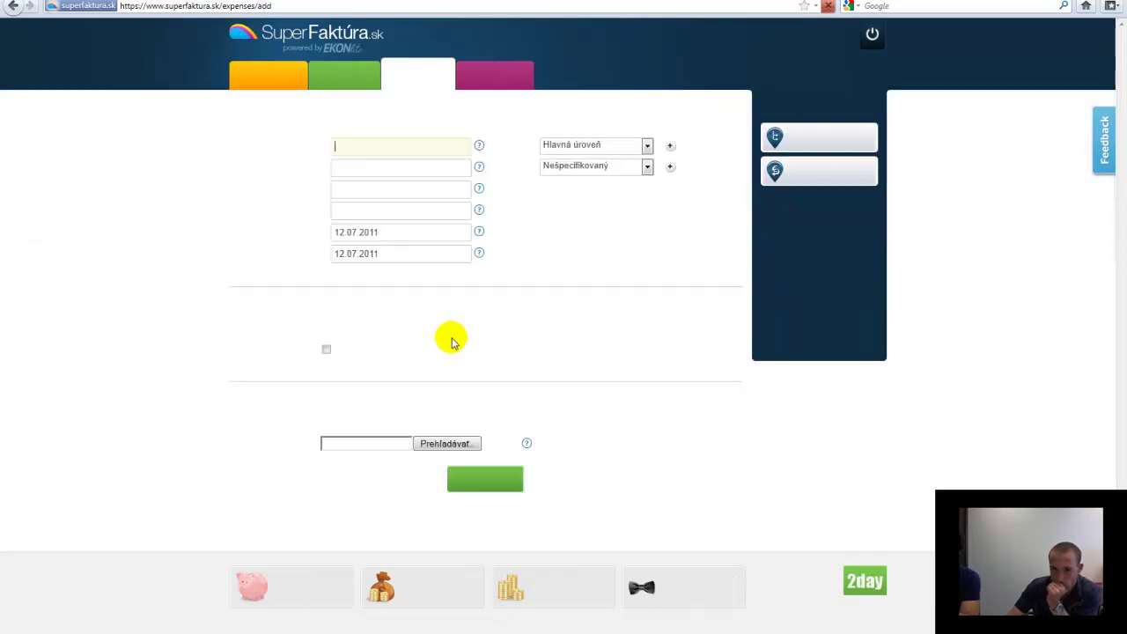
pyautogui.click(172, 113)
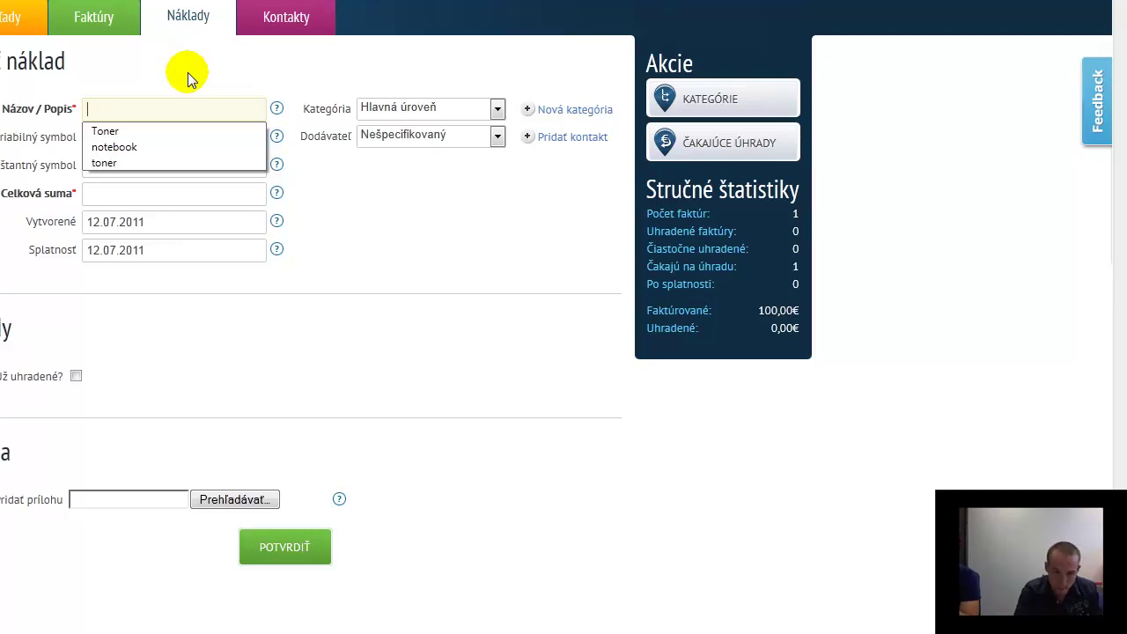
# Name the expense 'skolenie' and enter variable symbol 123456
pyautogui.write('skoleni')
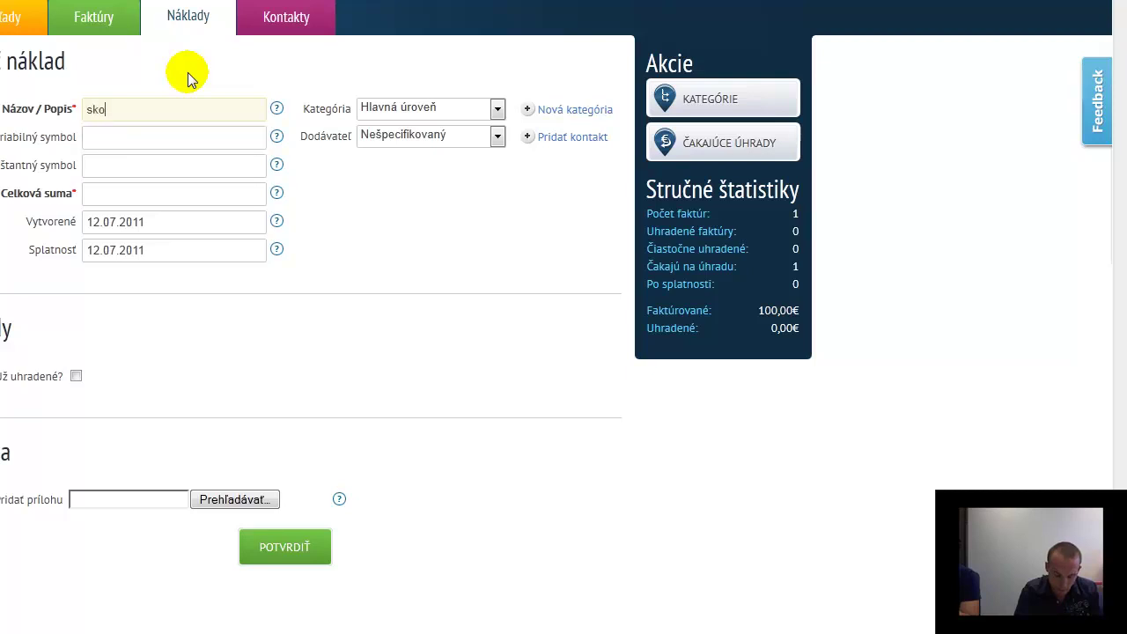
pyautogui.press('BackSpace')
pyautogui.press('BackSpace')
pyautogui.press('BackSpace')
pyautogui.write('enie')
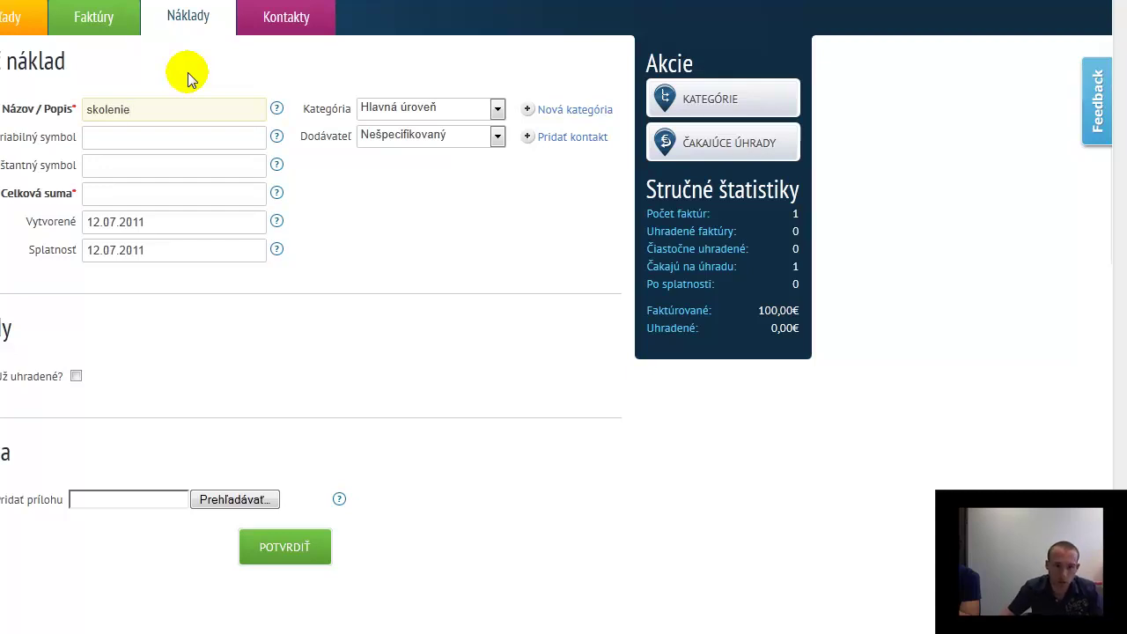
pyautogui.click(145, 138)
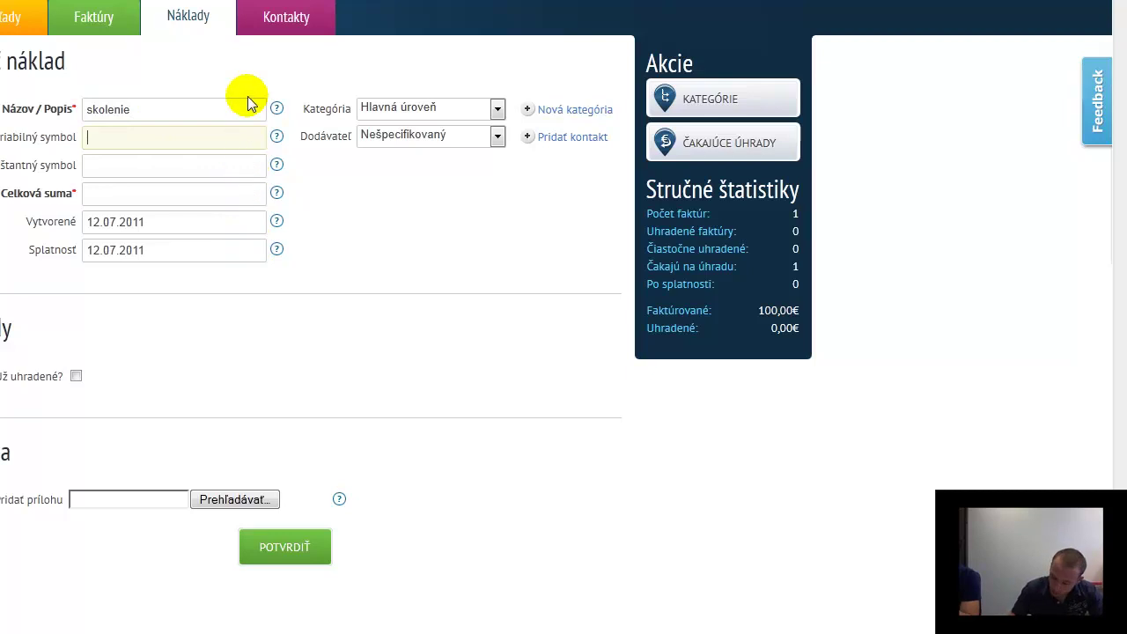
pyautogui.write('123456')
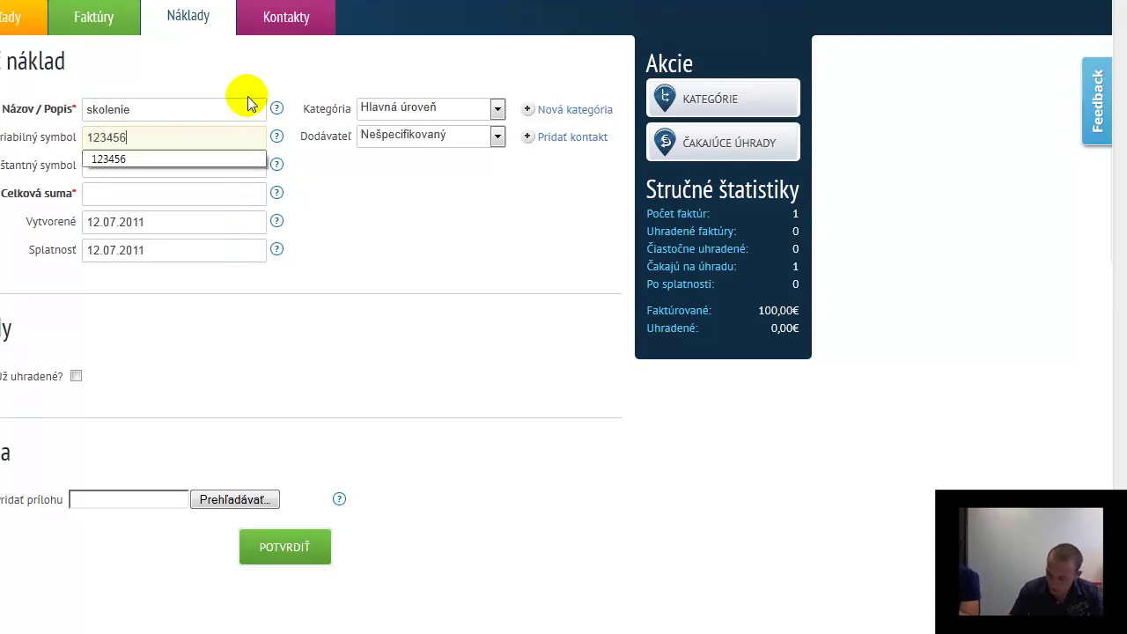
pyautogui.press('Tab')
# Set the constant symbol to 1234 and the total amount to 250
pyautogui.write('6543')
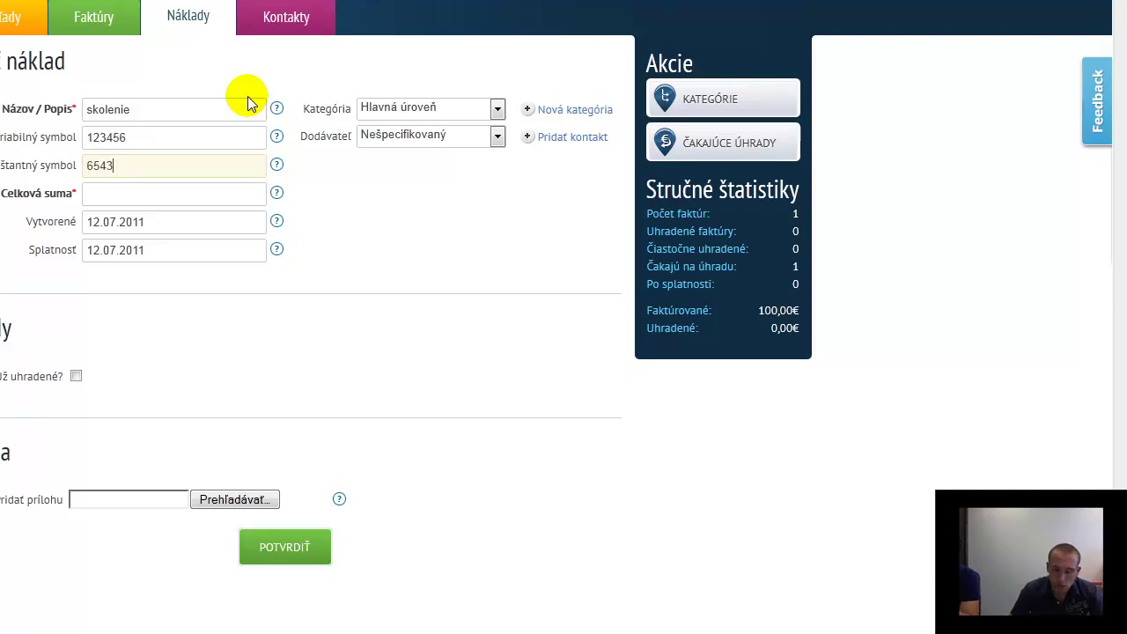
pyautogui.press('BackSpace')
pyautogui.press('BackSpace')
pyautogui.press('BackSpace')
pyautogui.press('BackSpace')
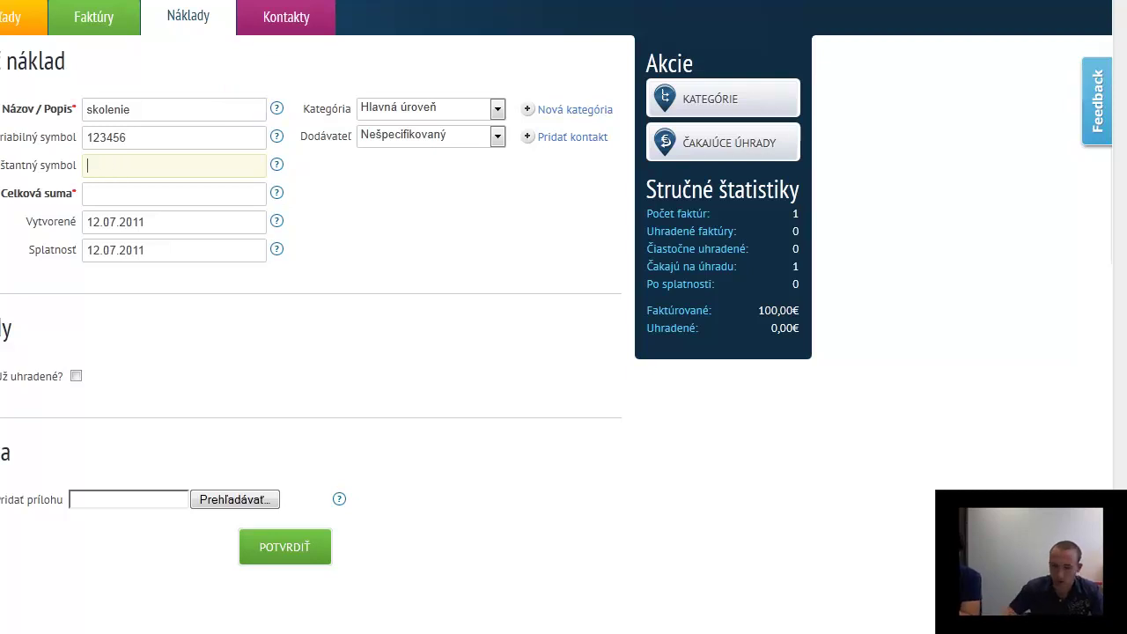
pyautogui.click(274, 166)
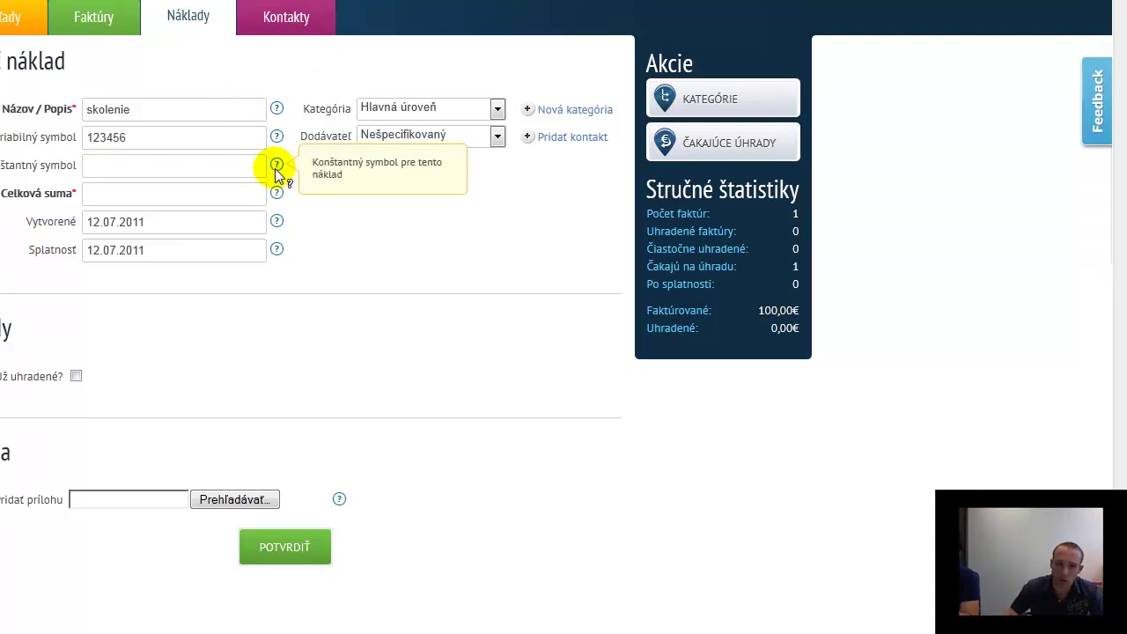
pyautogui.click(187, 169)
pyautogui.write('1234')
pyautogui.click(176, 194)
pyautogui.write('250')
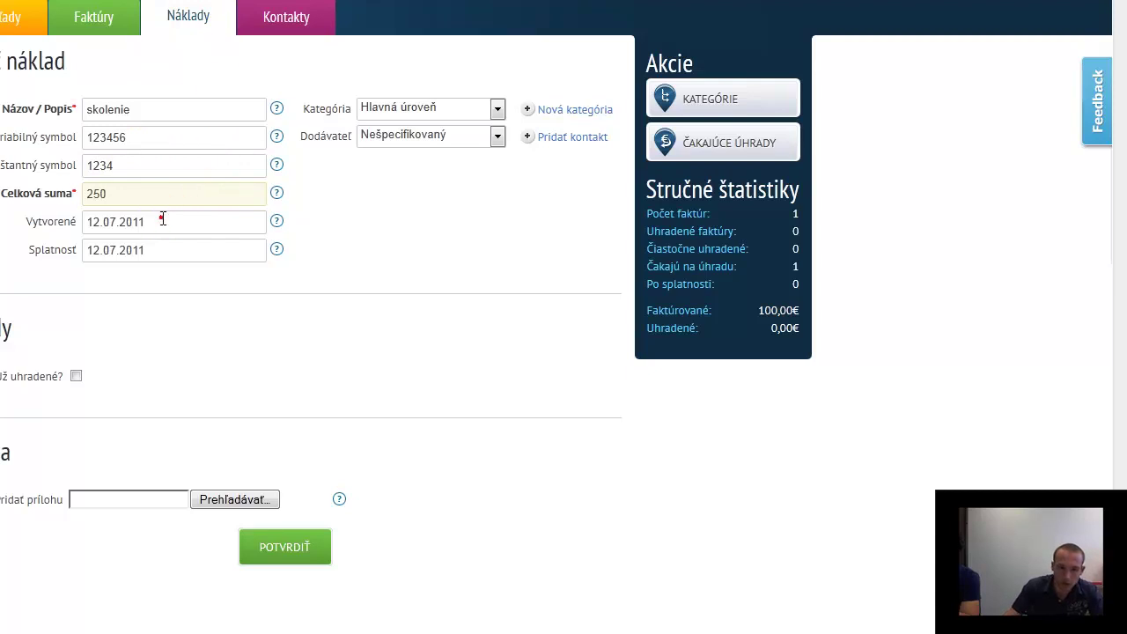
pyautogui.click(163, 220)
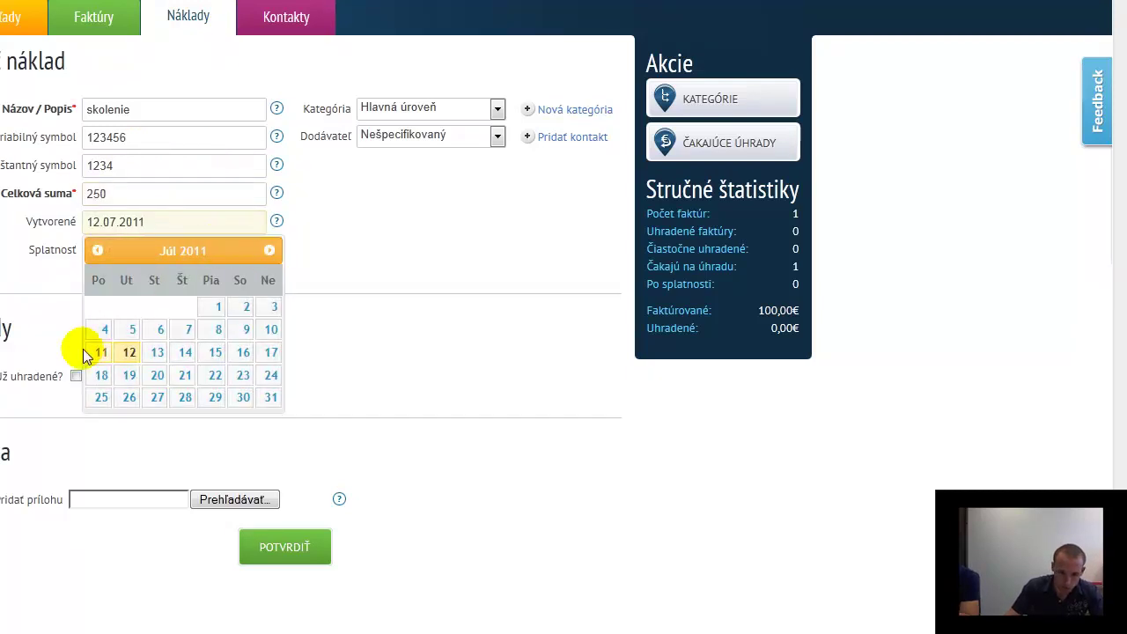
# Keep creation date 12.07.2011 and set the due date to 26.07.2011
pyautogui.click(132, 354)
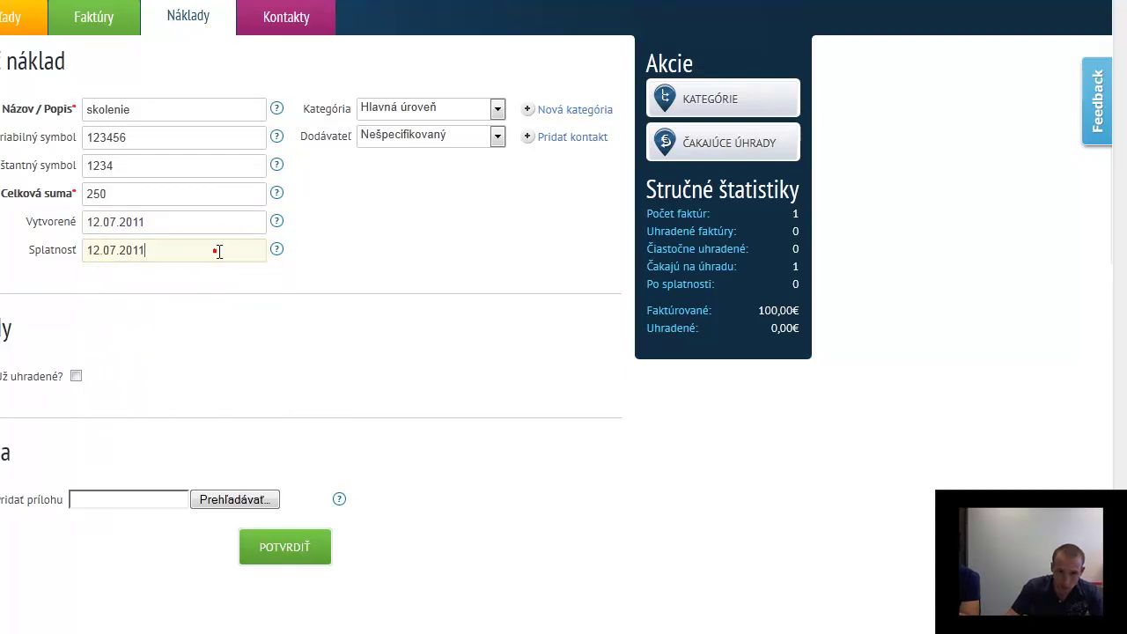
pyautogui.click(216, 251)
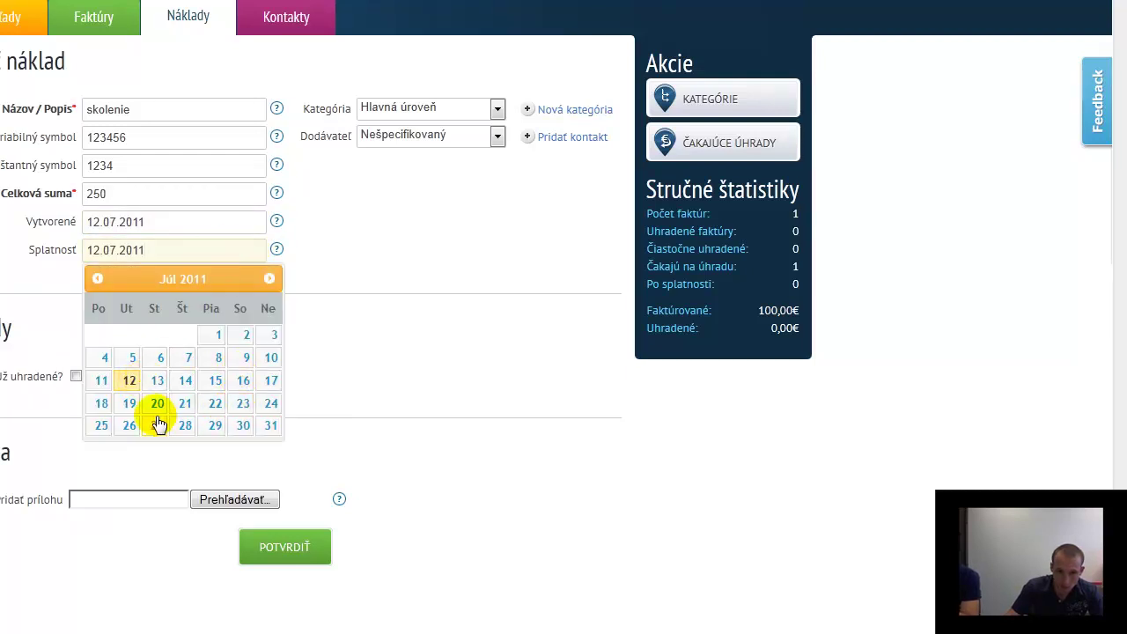
pyautogui.click(128, 424)
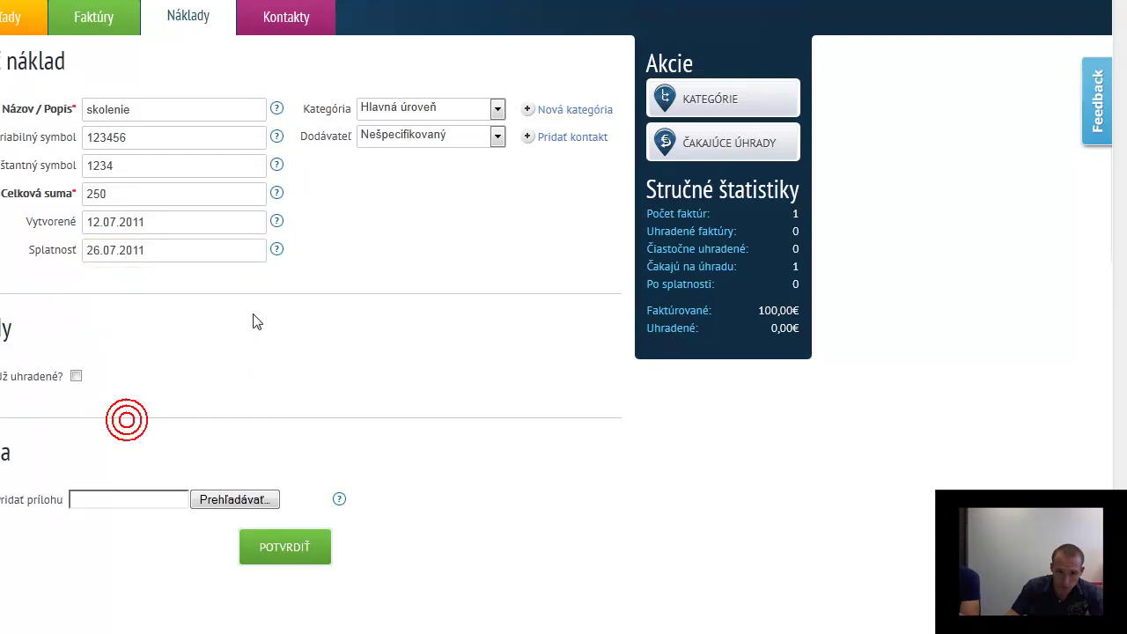
# Set the expense category to Kurzy
pyautogui.click(499, 107)
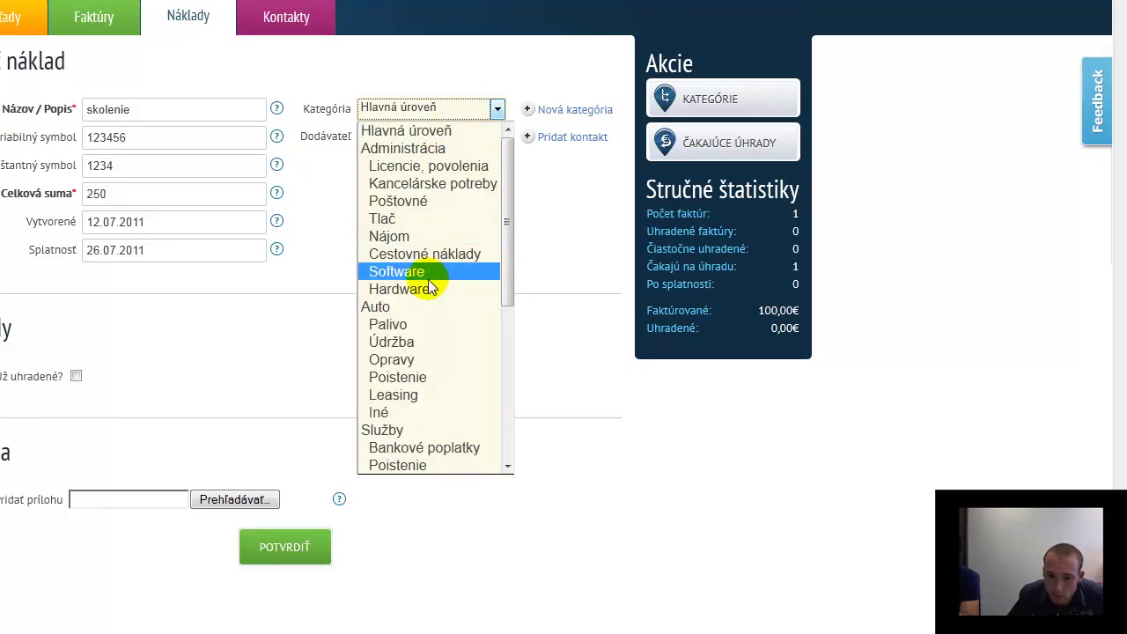
pyautogui.scroll(-2, 432, 288)
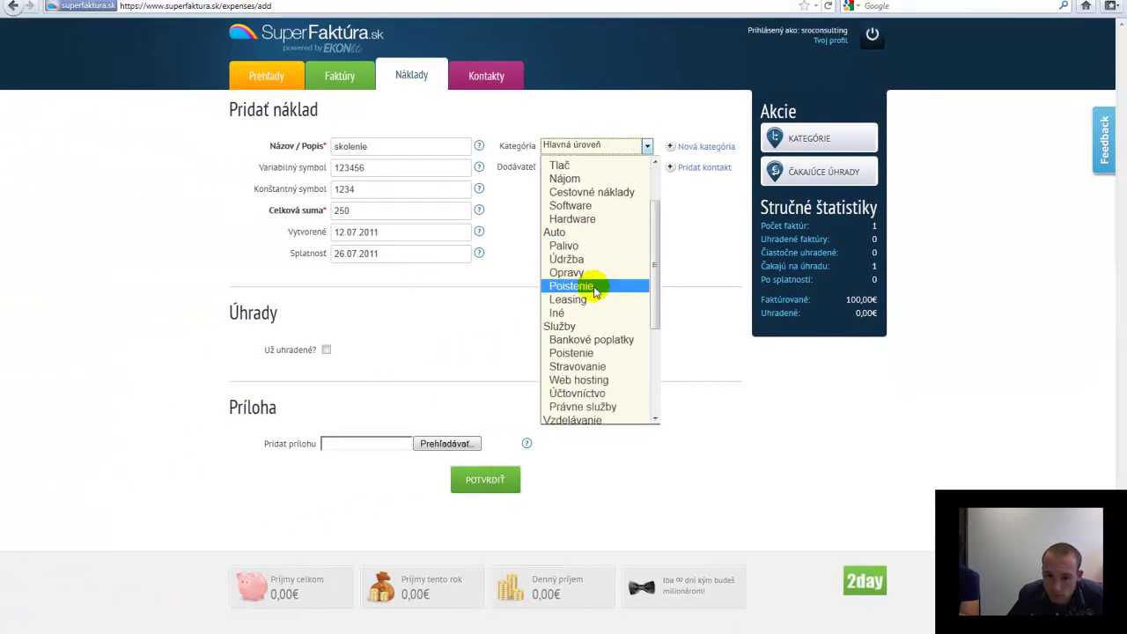
pyautogui.scroll(-1, 595, 293)
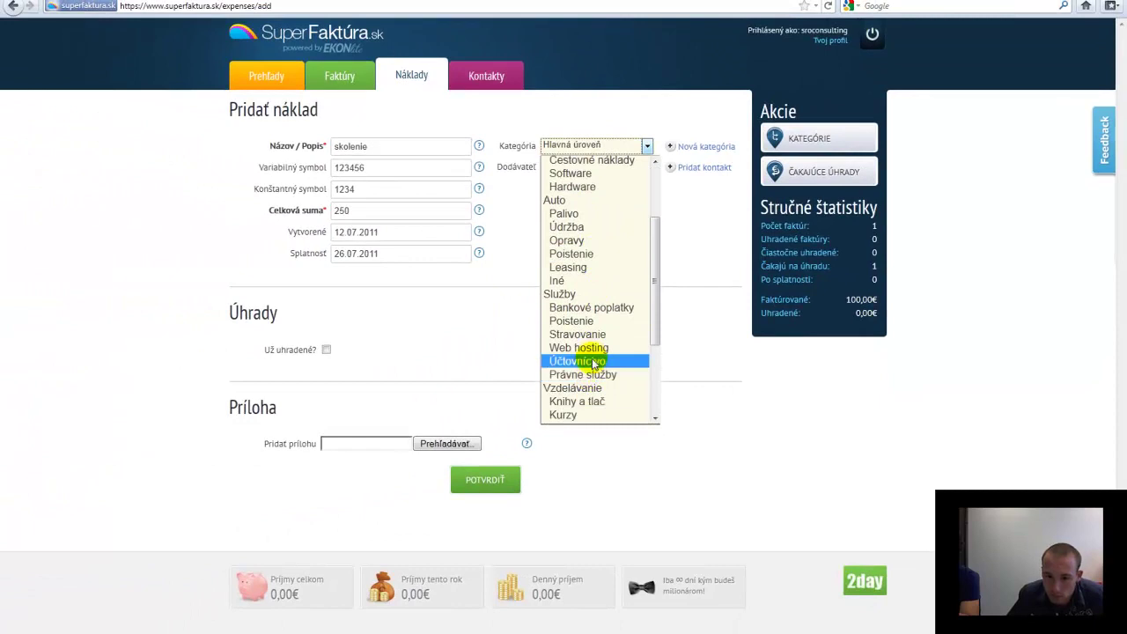
pyautogui.click(574, 415)
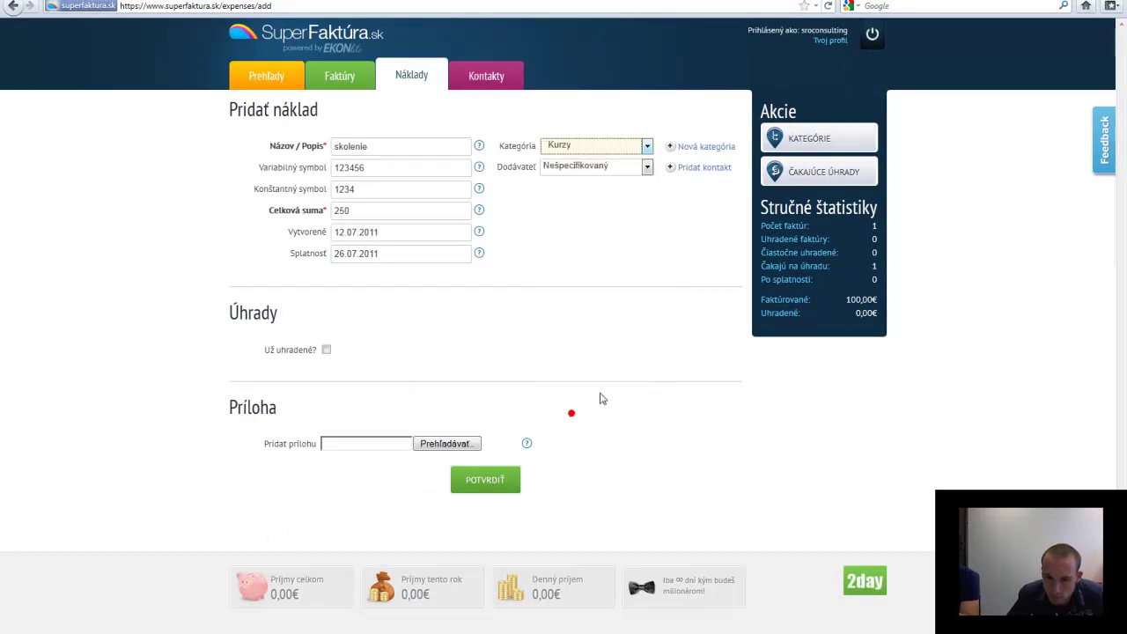
pyautogui.click(647, 146)
pyautogui.scroll(-3, 599, 292)
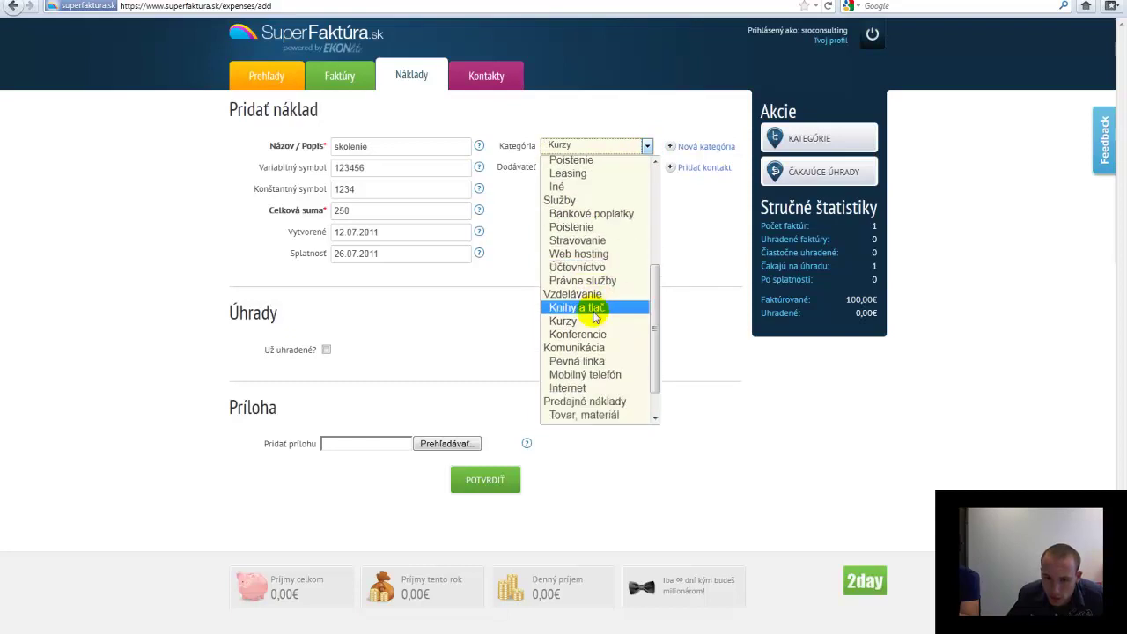
pyautogui.click(588, 322)
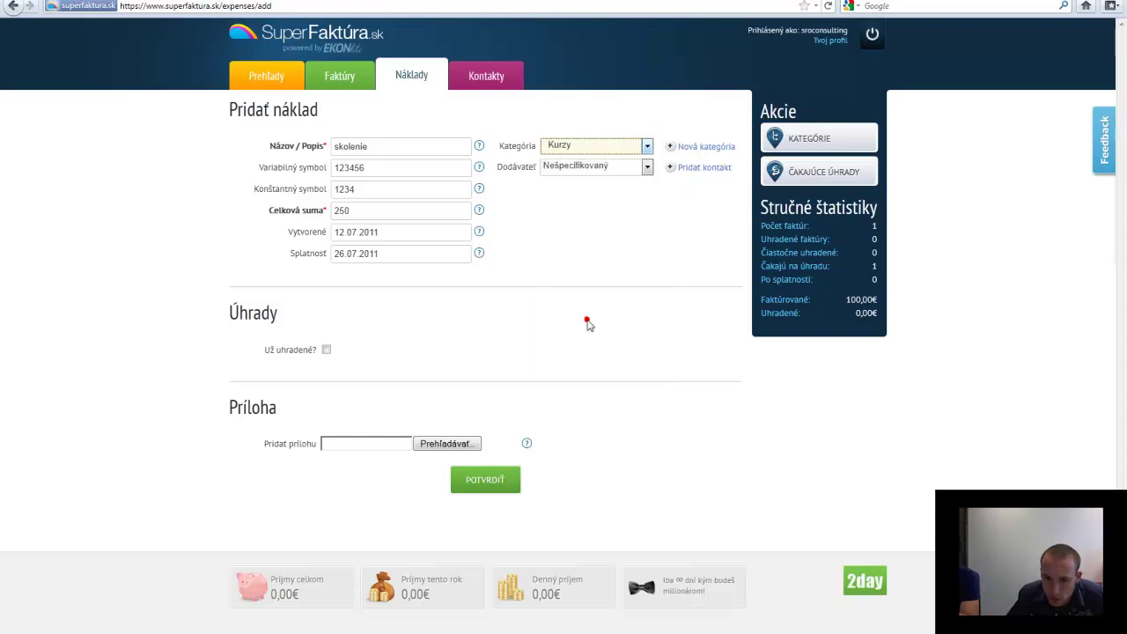
# Leave the supplier as Nešpecifikovaný and bring up the Pridať dodávateľa supplier dialog
pyautogui.click(646, 169)
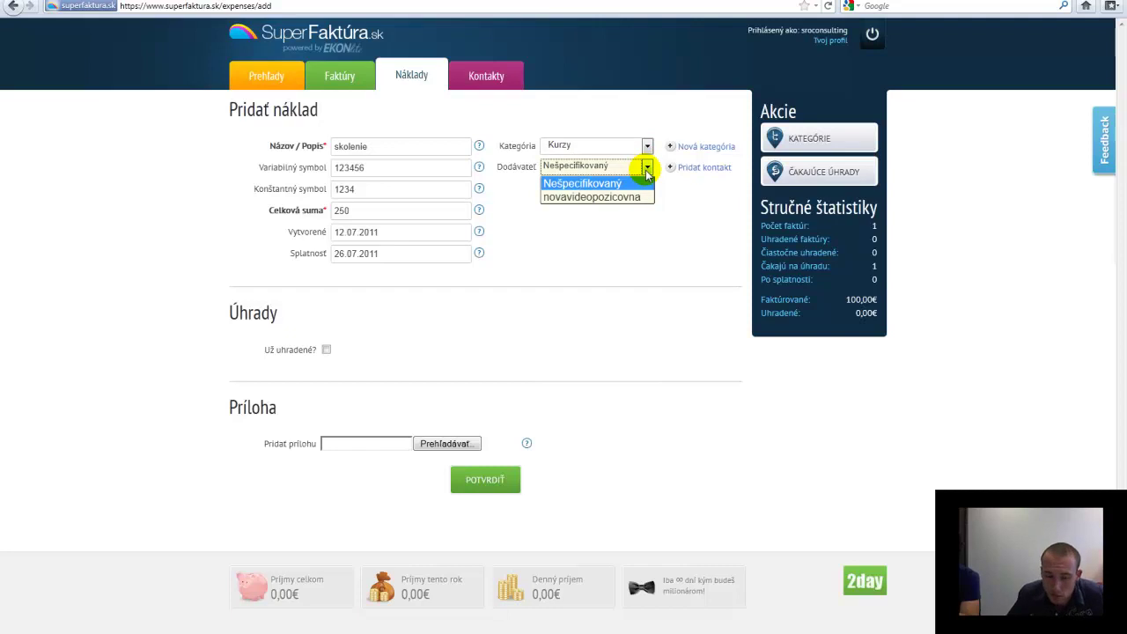
pyautogui.click(623, 183)
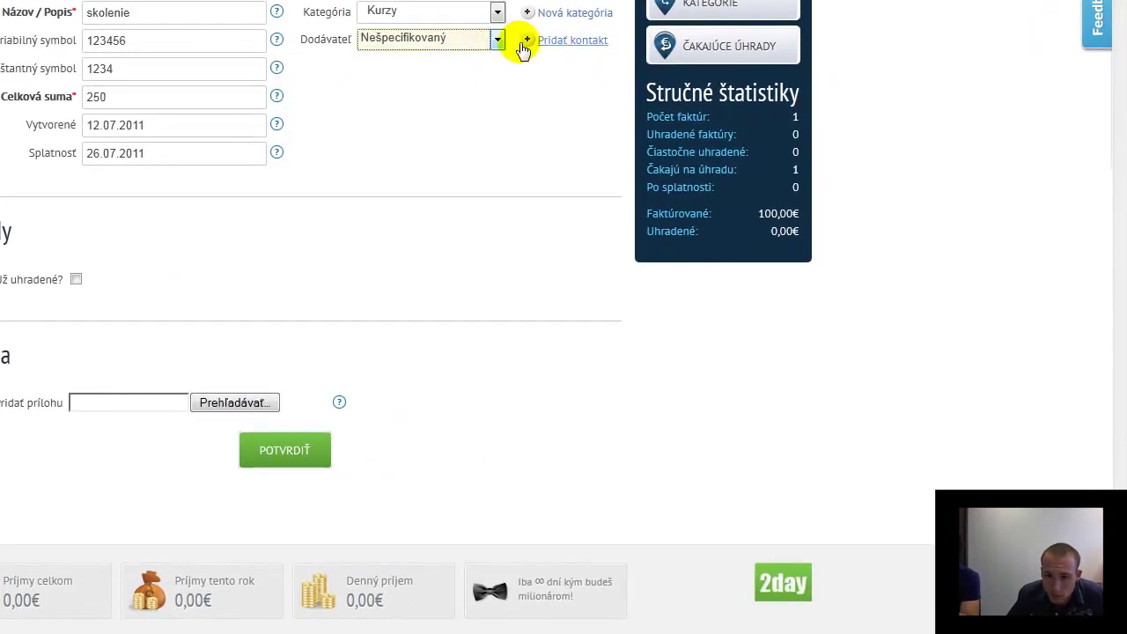
pyautogui.click(497, 39)
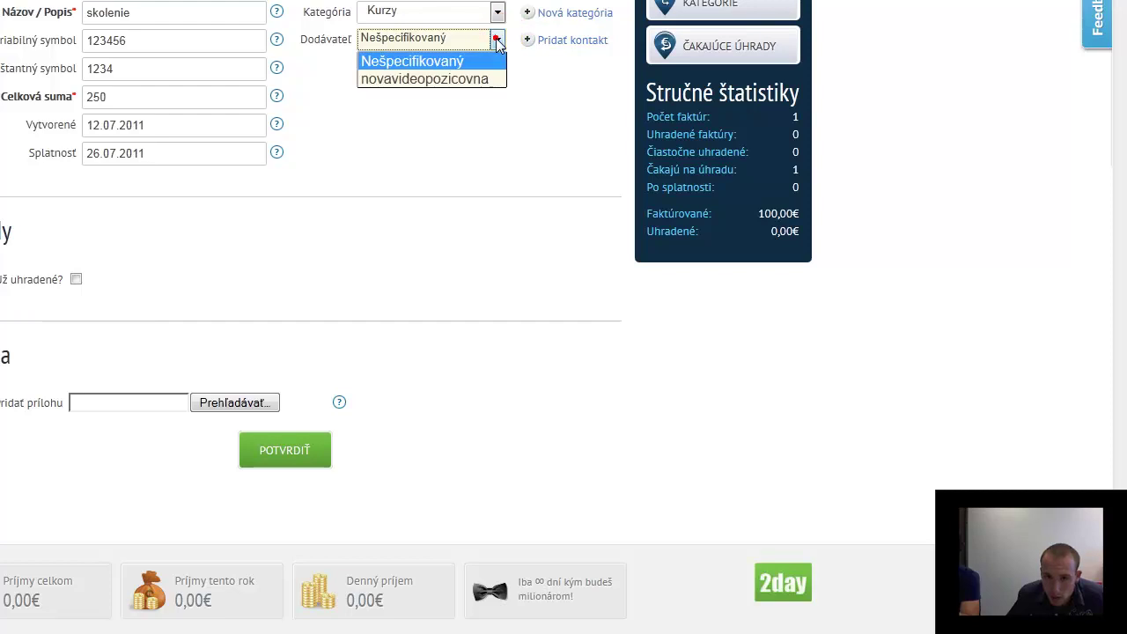
pyautogui.click(475, 60)
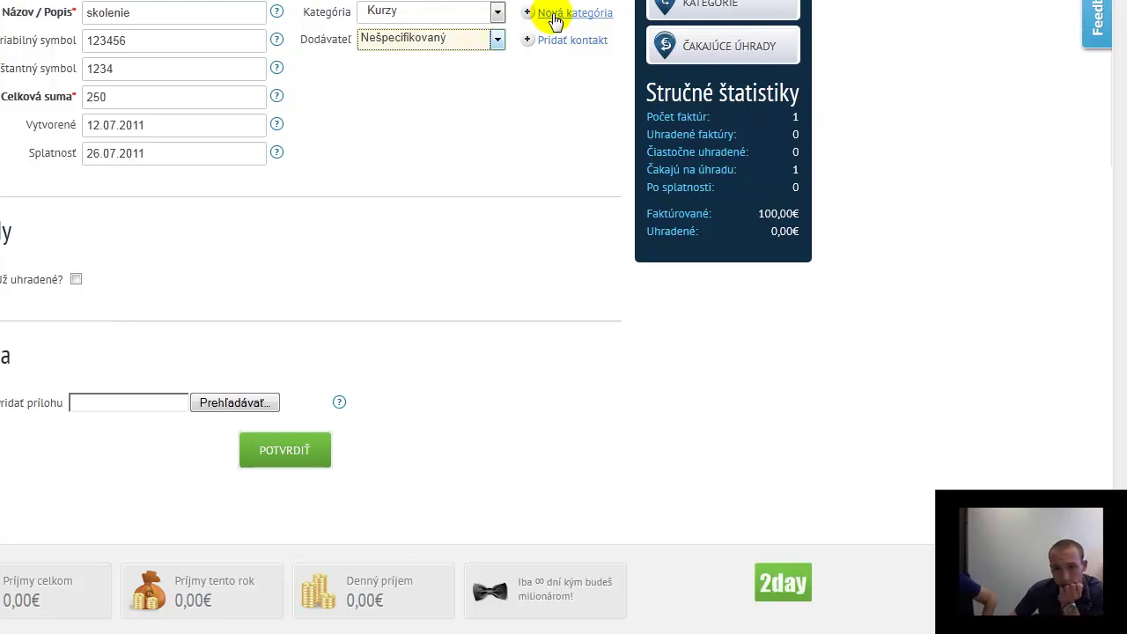
pyautogui.click(558, 43)
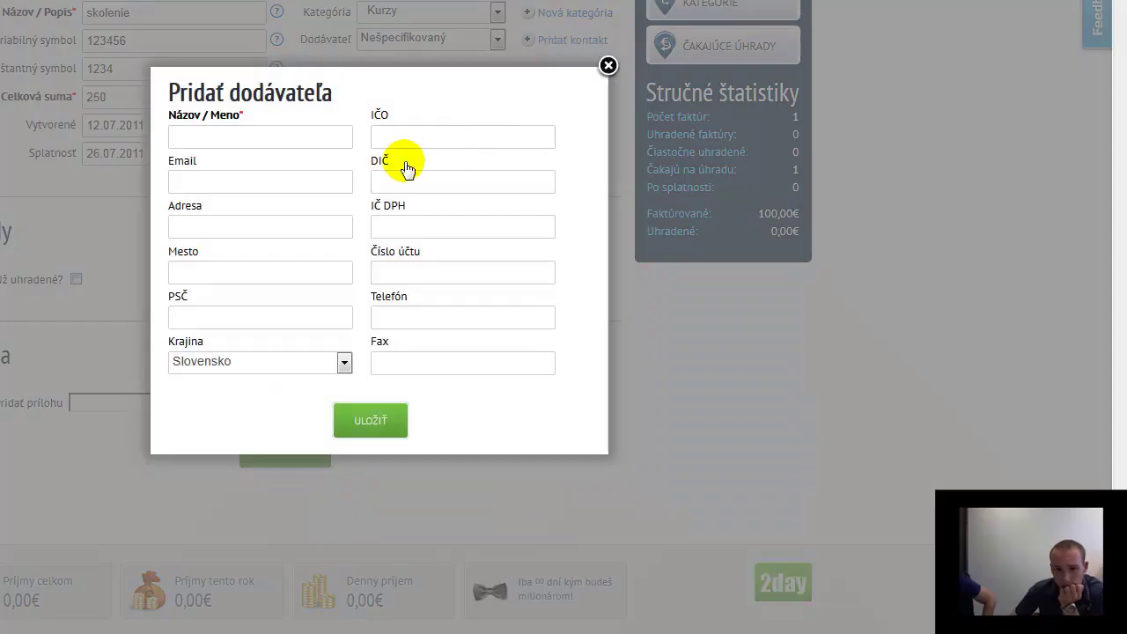
# Enter the supplier name jaspis and IČO registration number 12345678
pyautogui.click(322, 143)
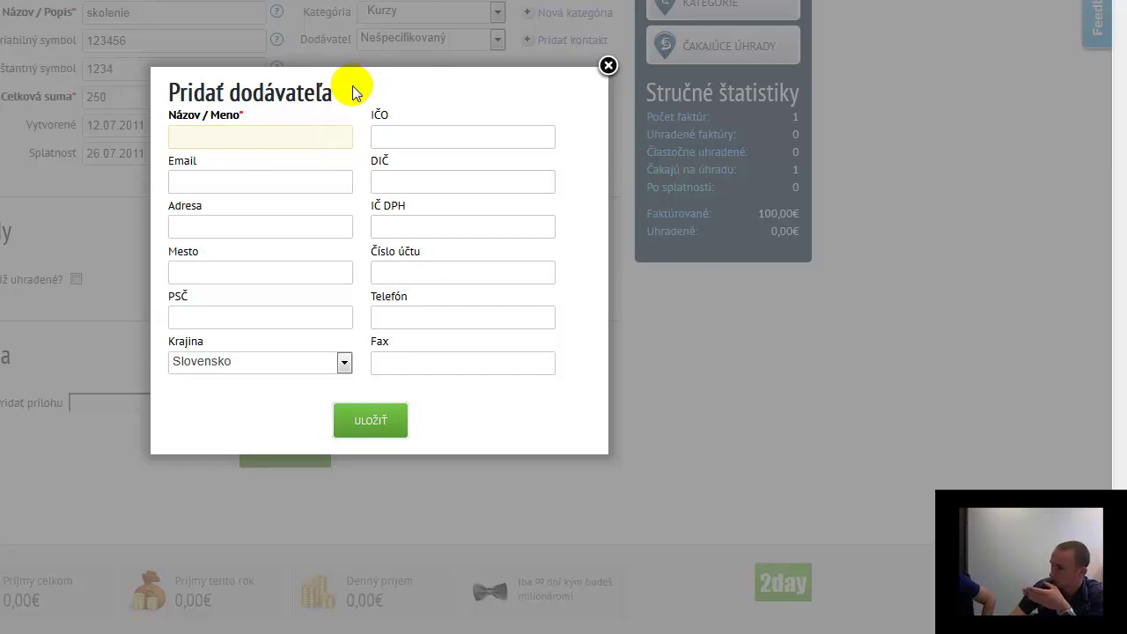
pyautogui.click(254, 132)
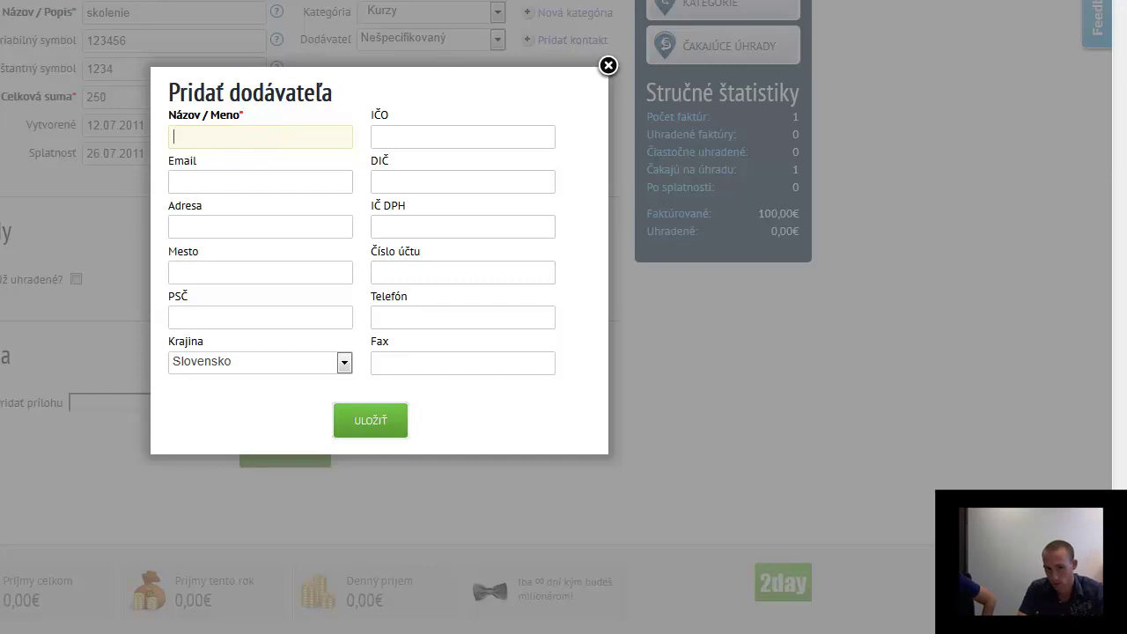
pyautogui.write('jaspis')
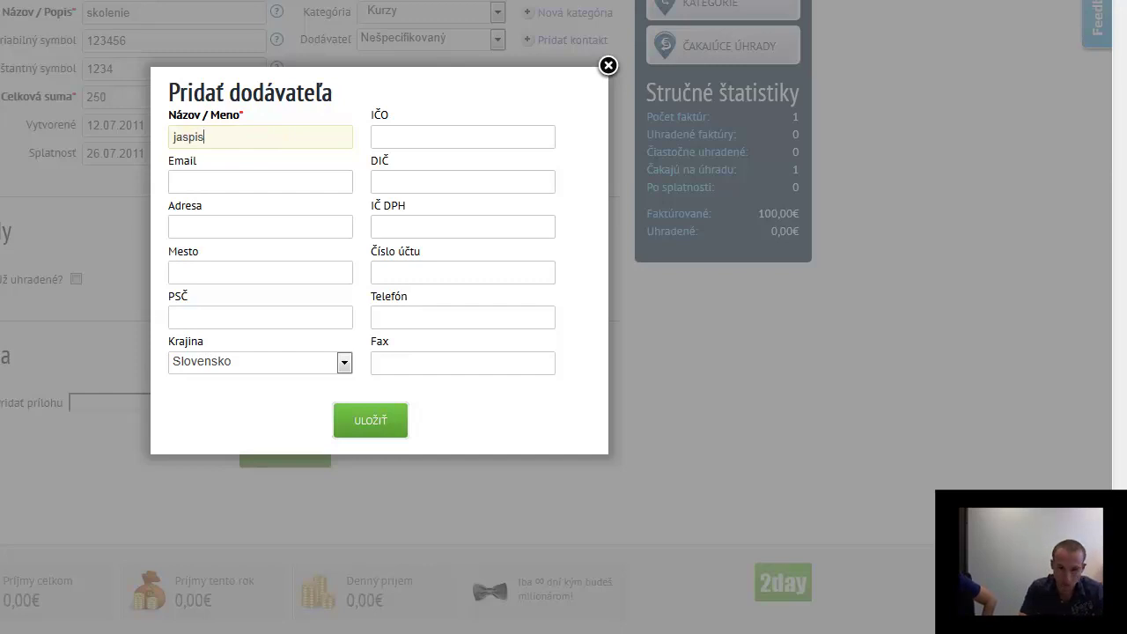
pyautogui.click(261, 181)
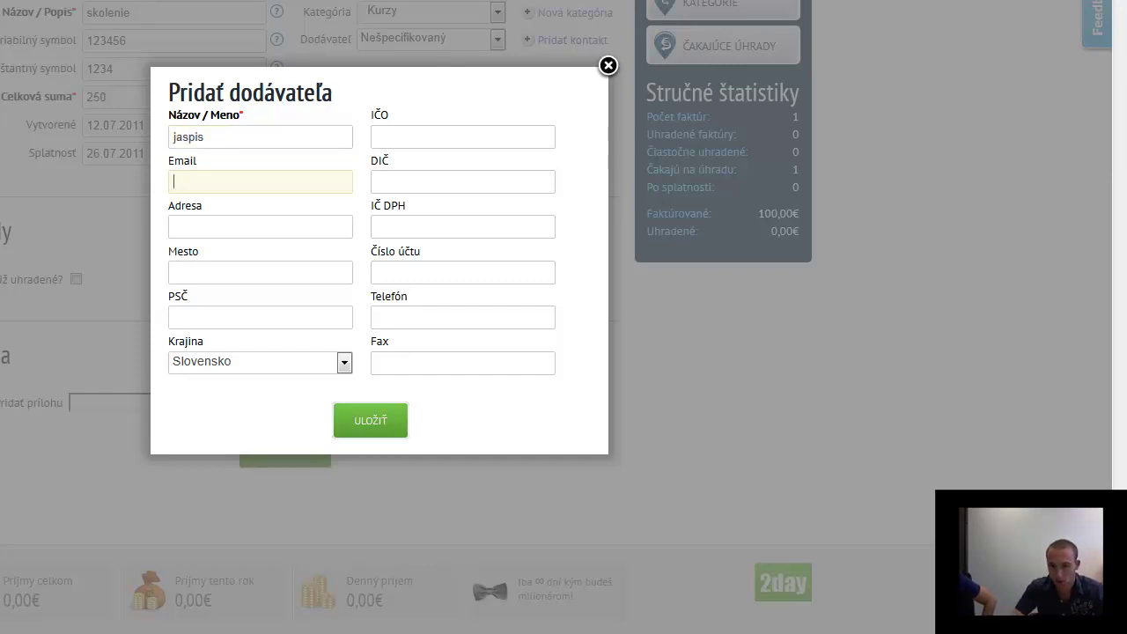
pyautogui.click(440, 136)
pyautogui.write('123456789')
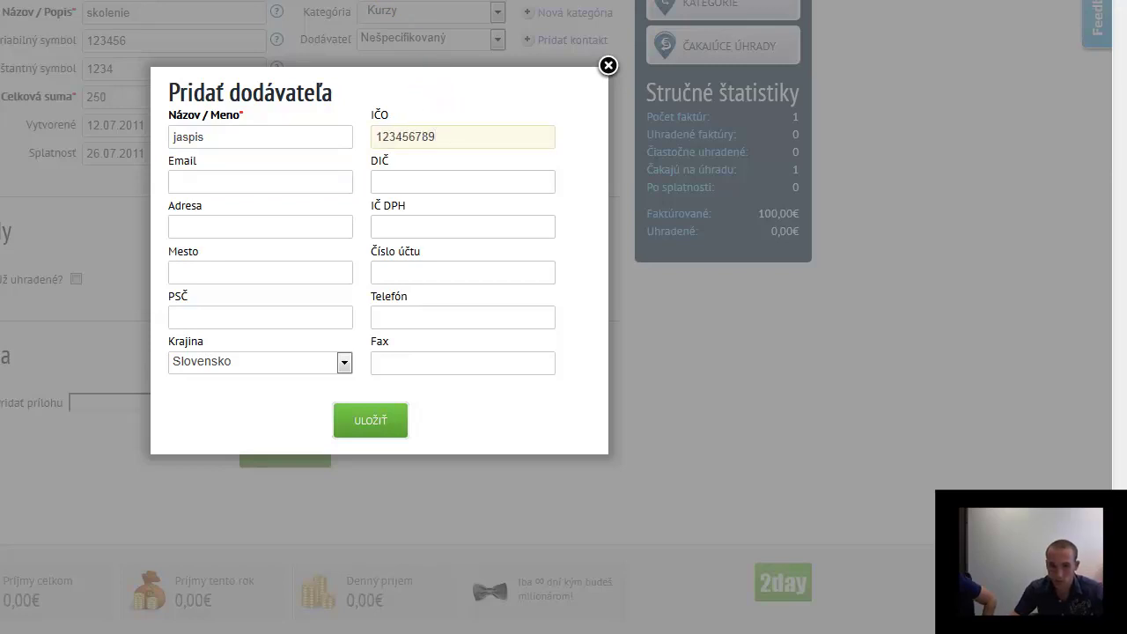
pyautogui.click(463, 181)
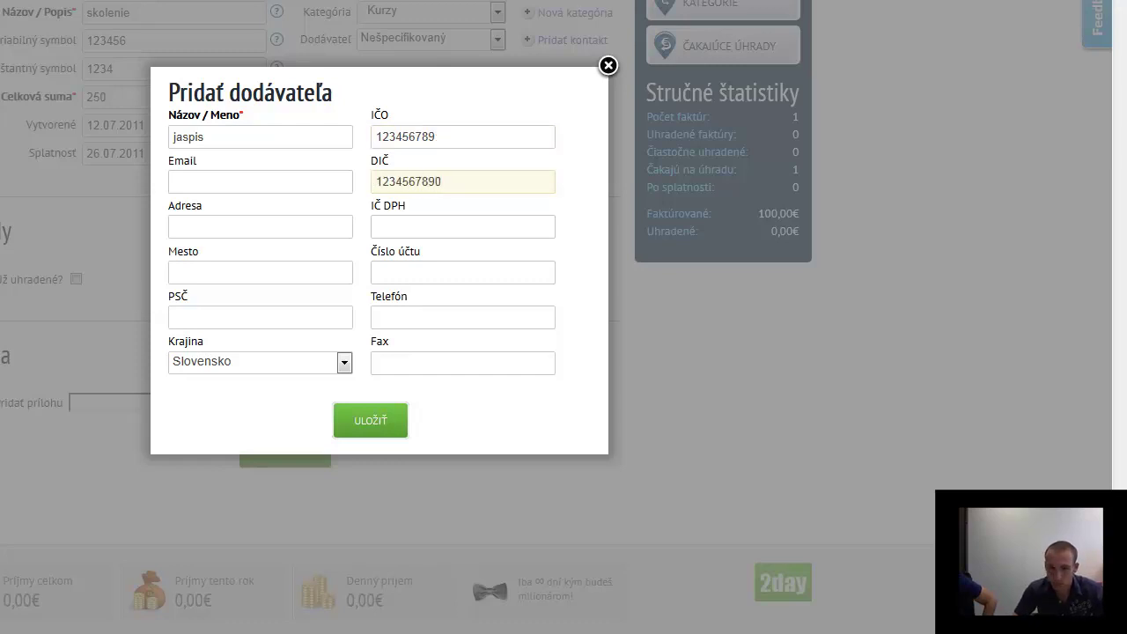
pyautogui.press('Tab')
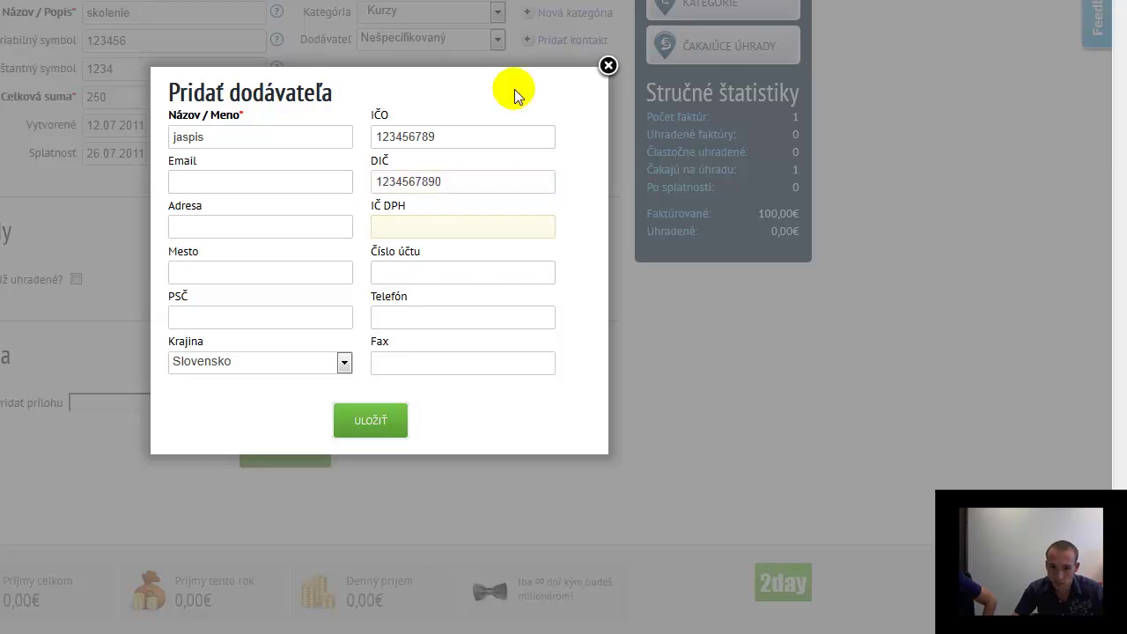
# Fill in the supplier's e-mail and address details, then save the new supplier
pyautogui.click(254, 179)
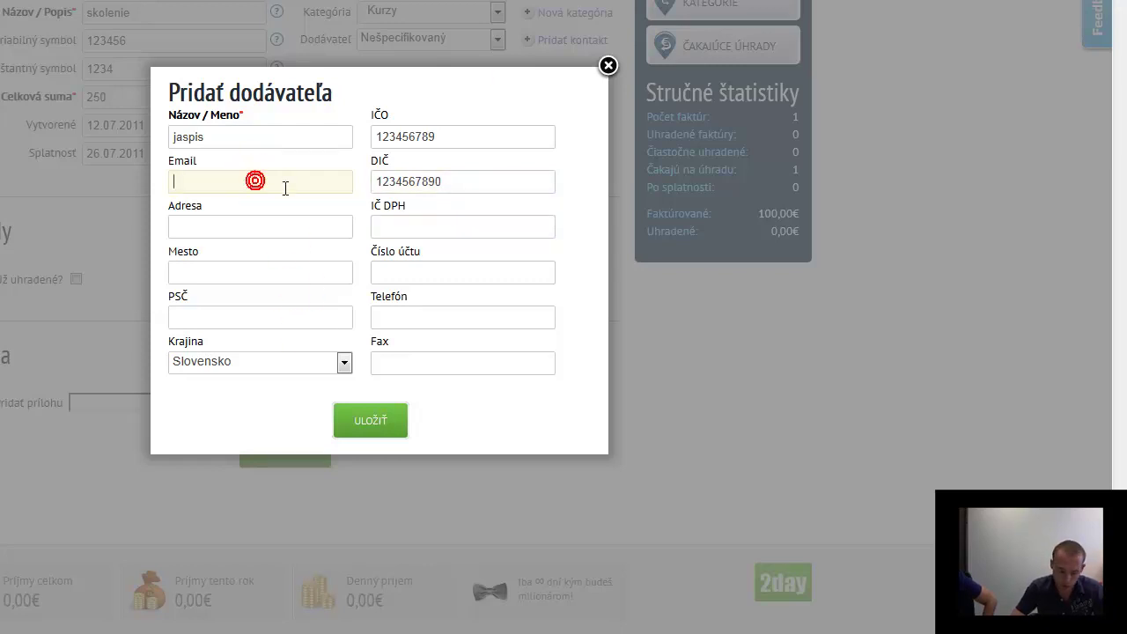
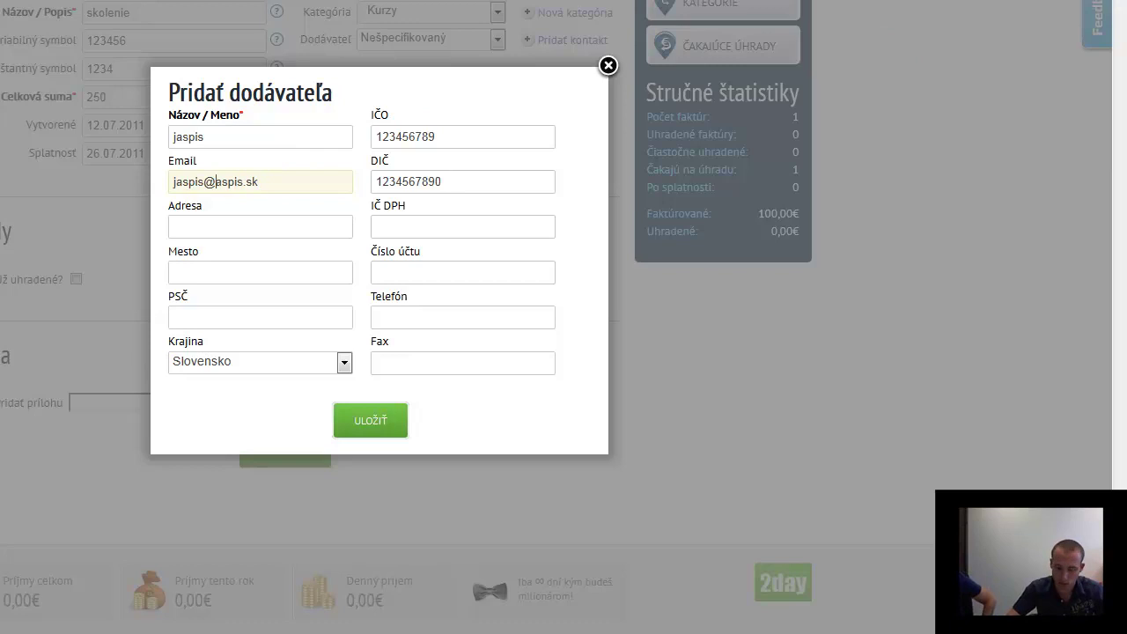
pyautogui.click(234, 232)
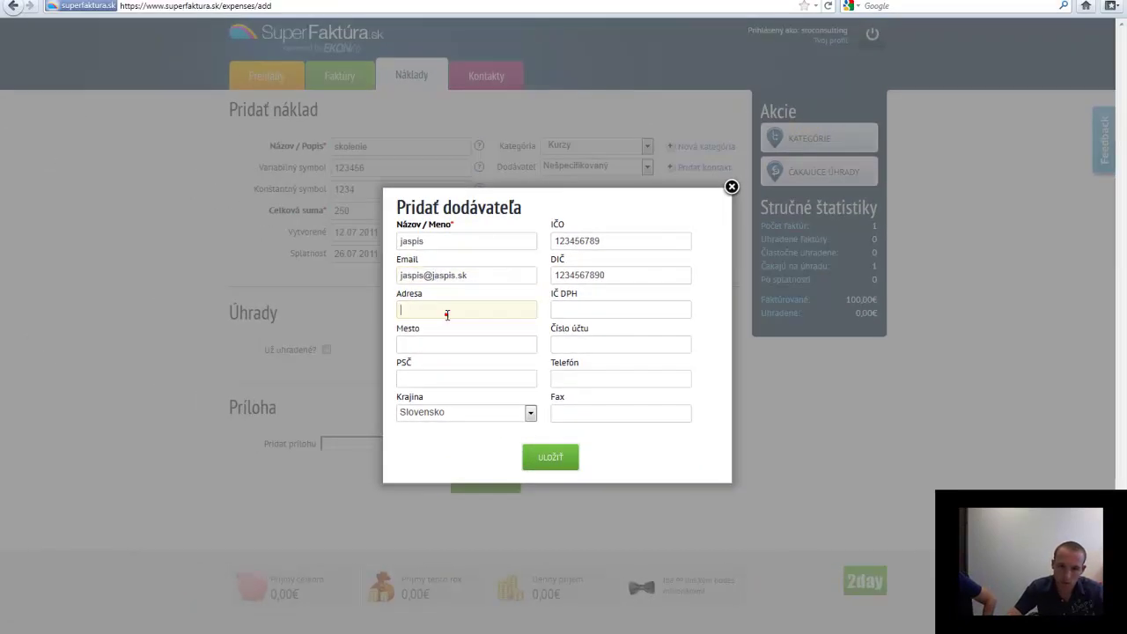
pyautogui.click(482, 78)
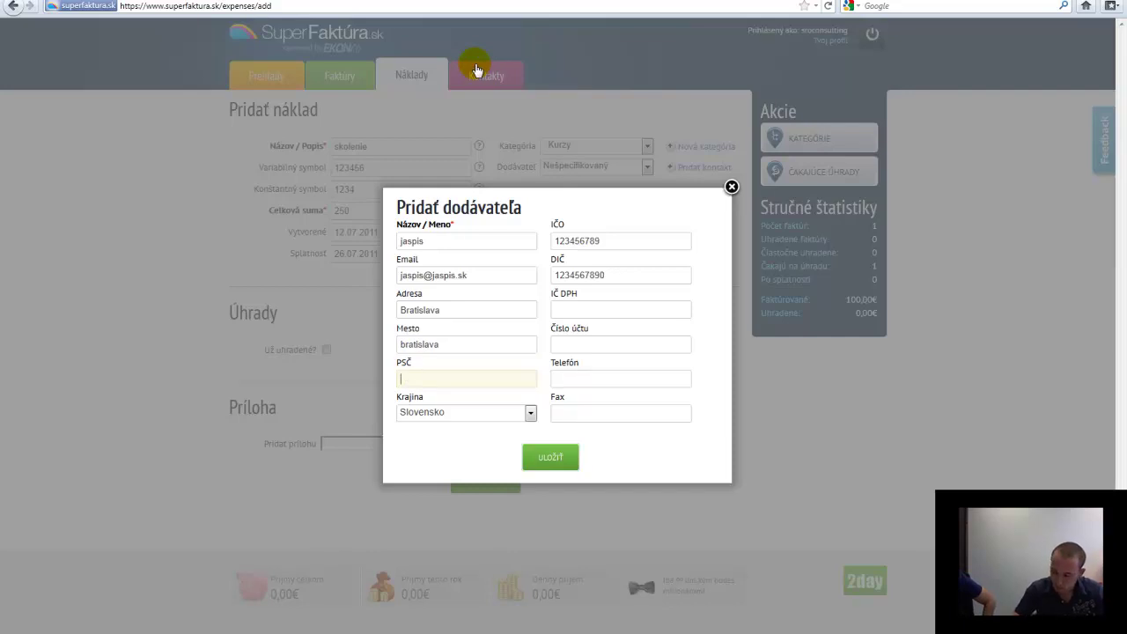
pyautogui.write('3456')
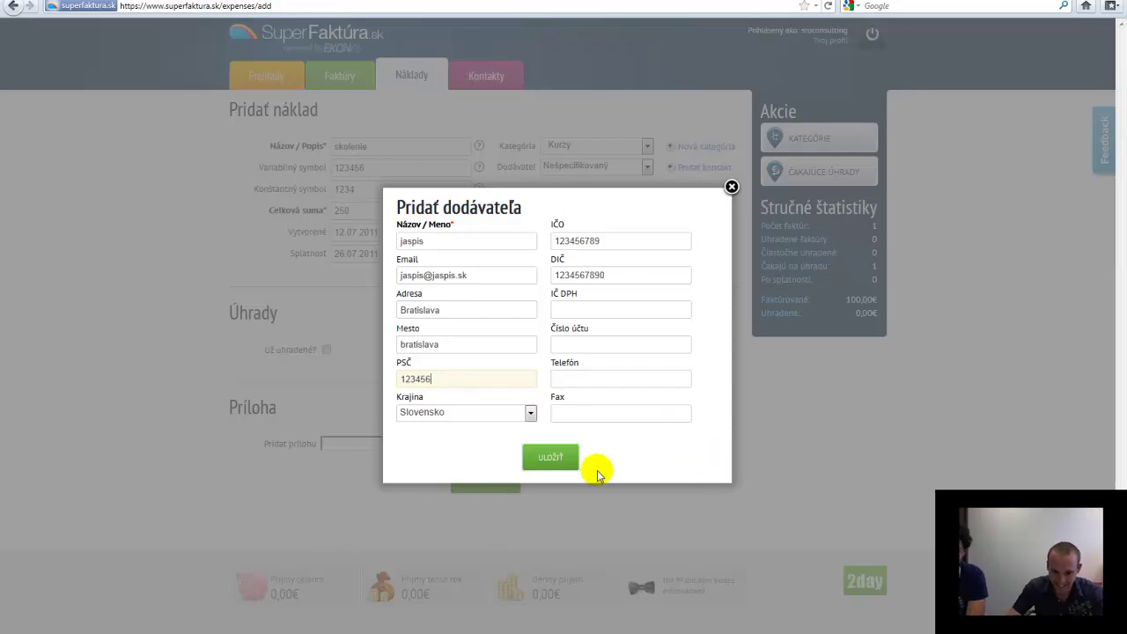
pyautogui.click(554, 459)
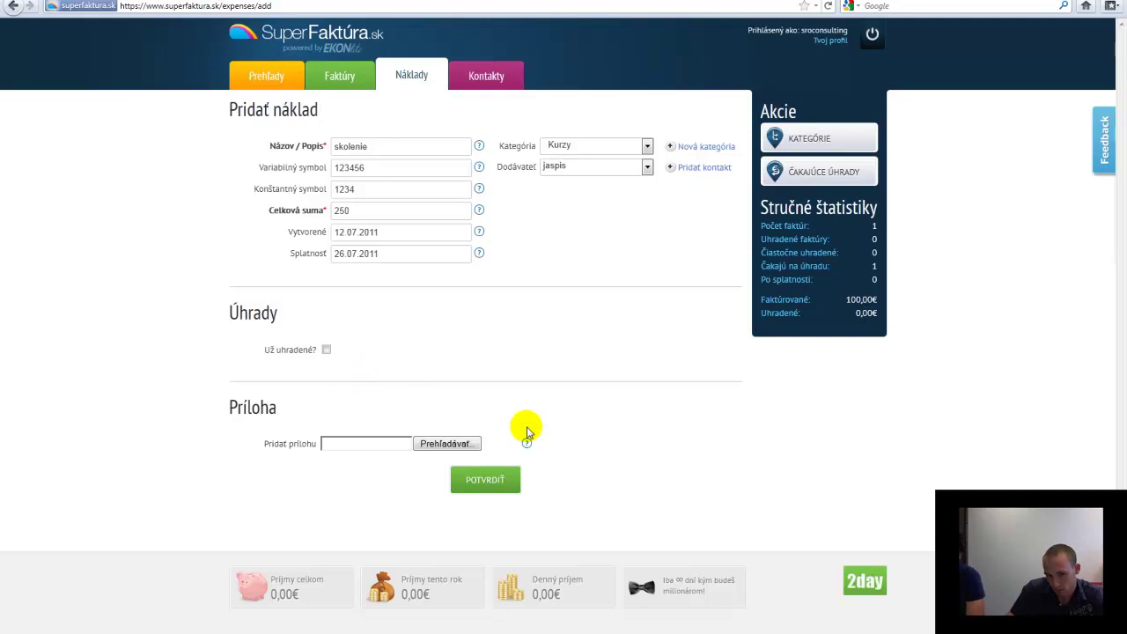
# Leave 'Už uhradené?' unticked so the skolenie expense stays unpaid, and confirm it
pyautogui.click(326, 350)
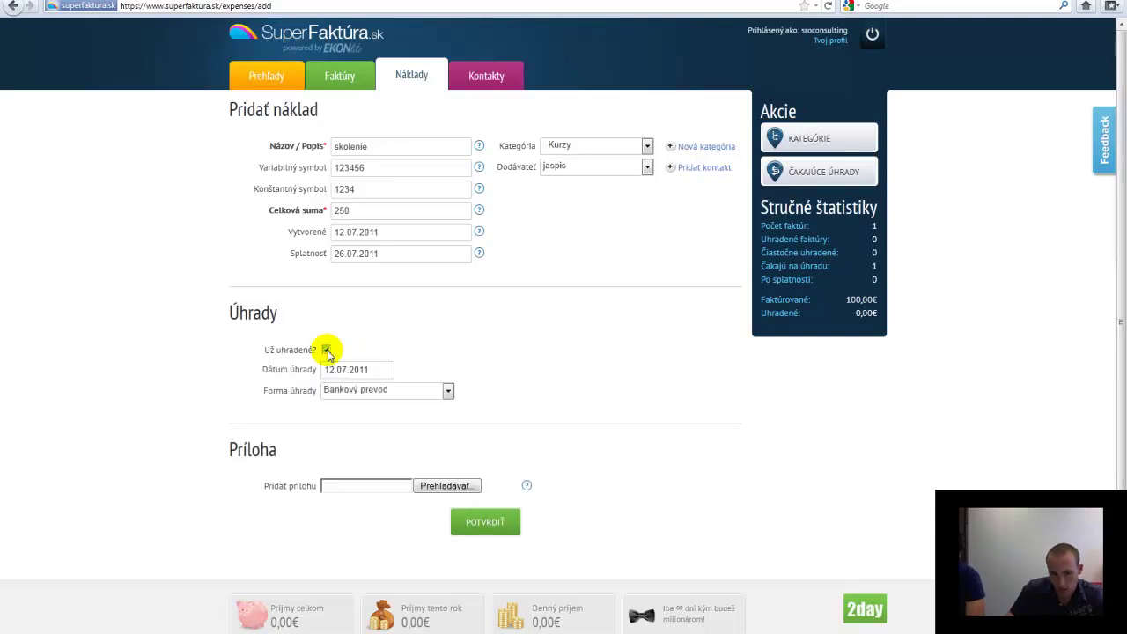
pyautogui.click(372, 370)
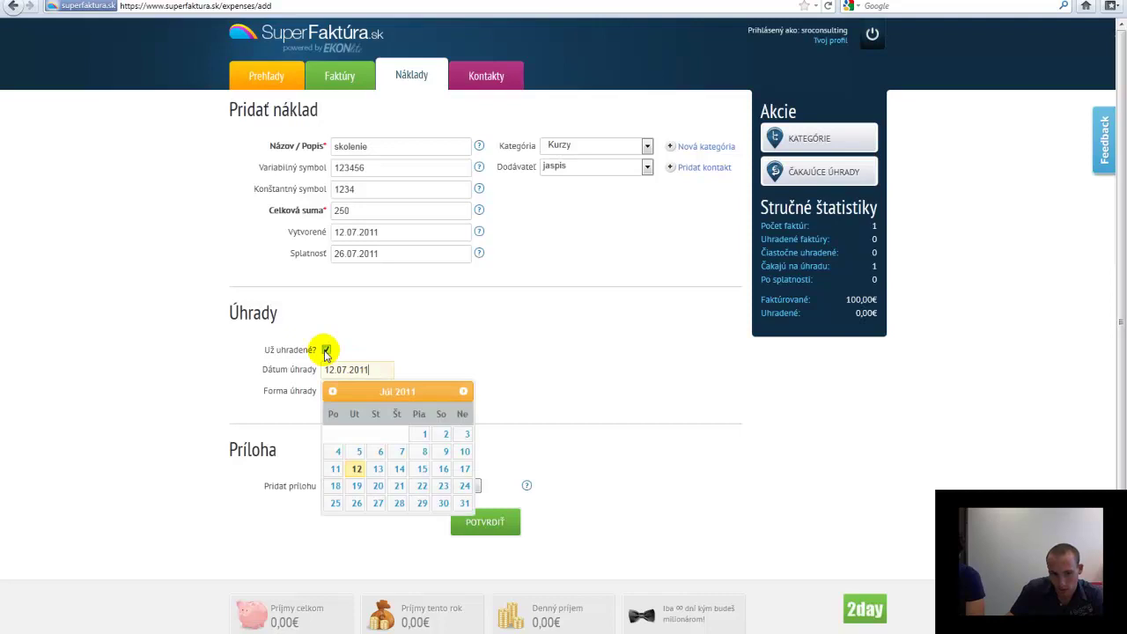
pyautogui.click(397, 336)
pyautogui.click(447, 390)
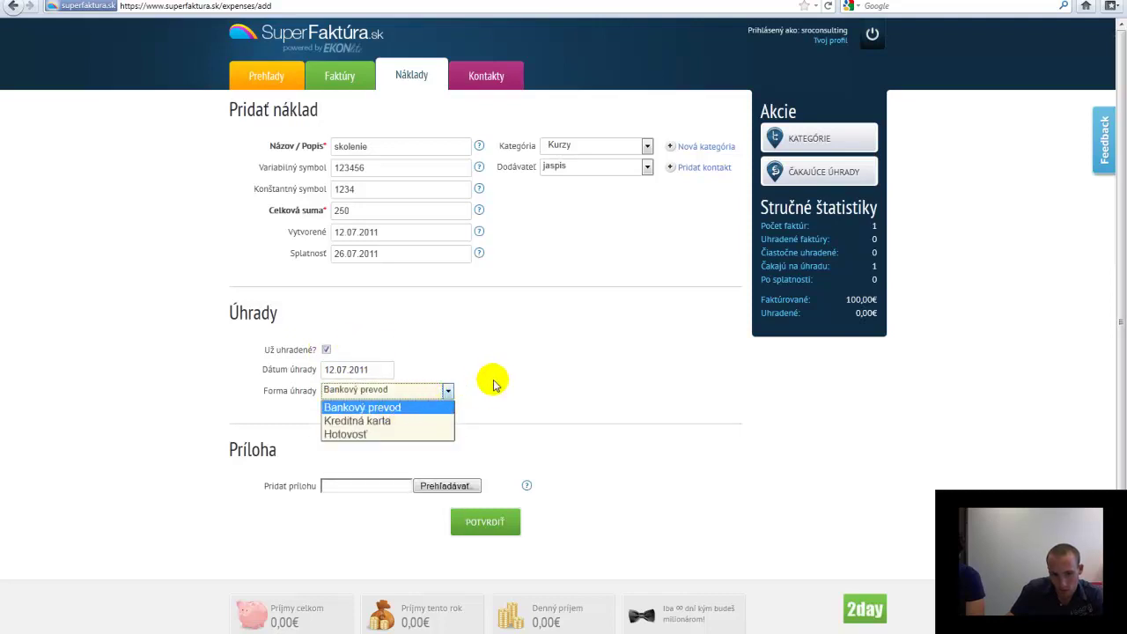
pyautogui.click(425, 326)
pyautogui.click(325, 349)
pyautogui.click(487, 495)
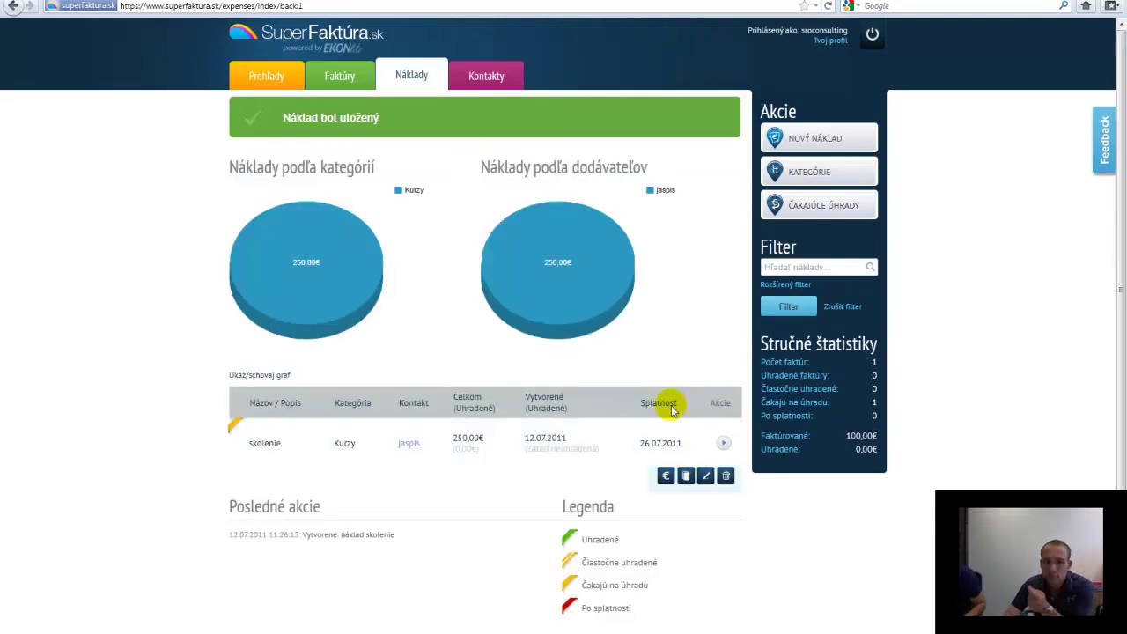
# Switch to Faktúry and view the 07/2011 invoiced total and invoice 2011001's row
pyautogui.moveTo(566, 322)
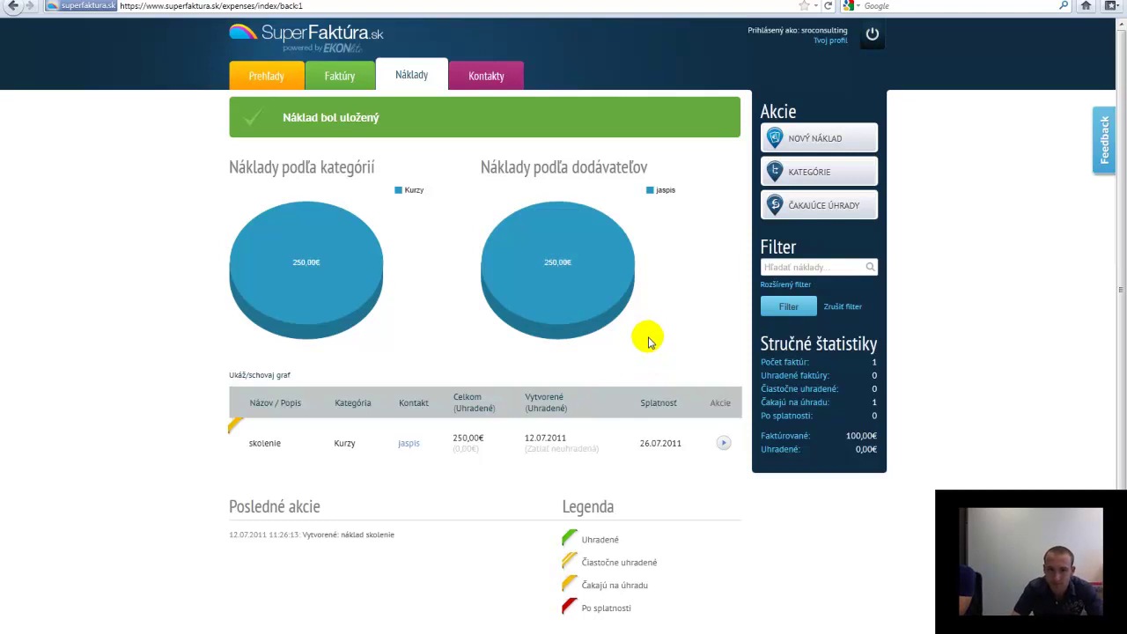
pyautogui.click(351, 76)
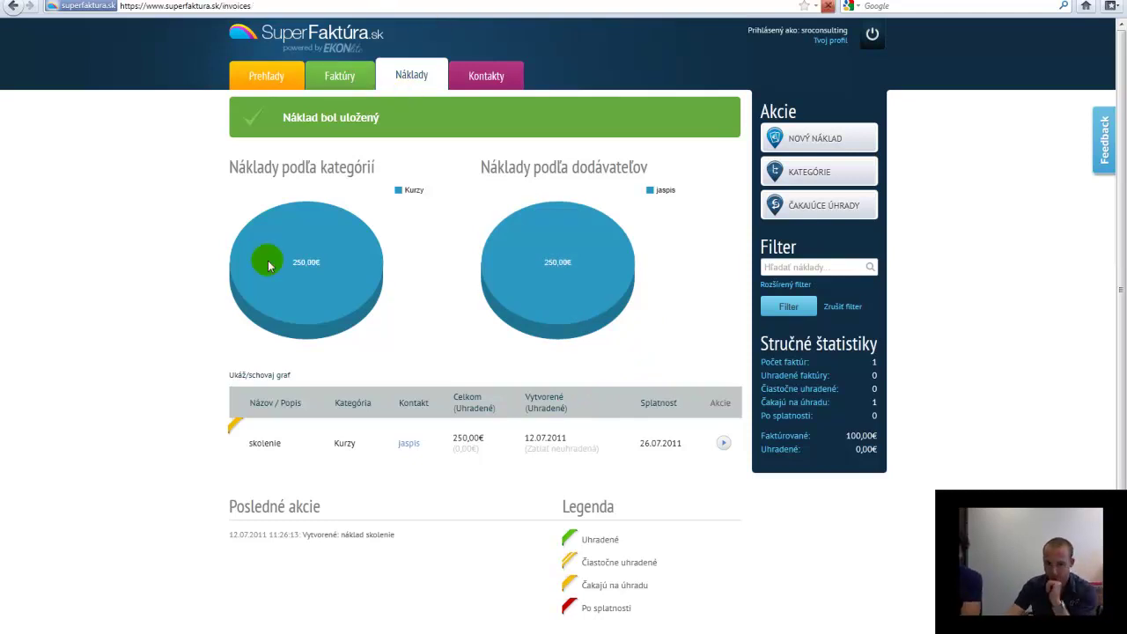
pyautogui.moveTo(256, 371)
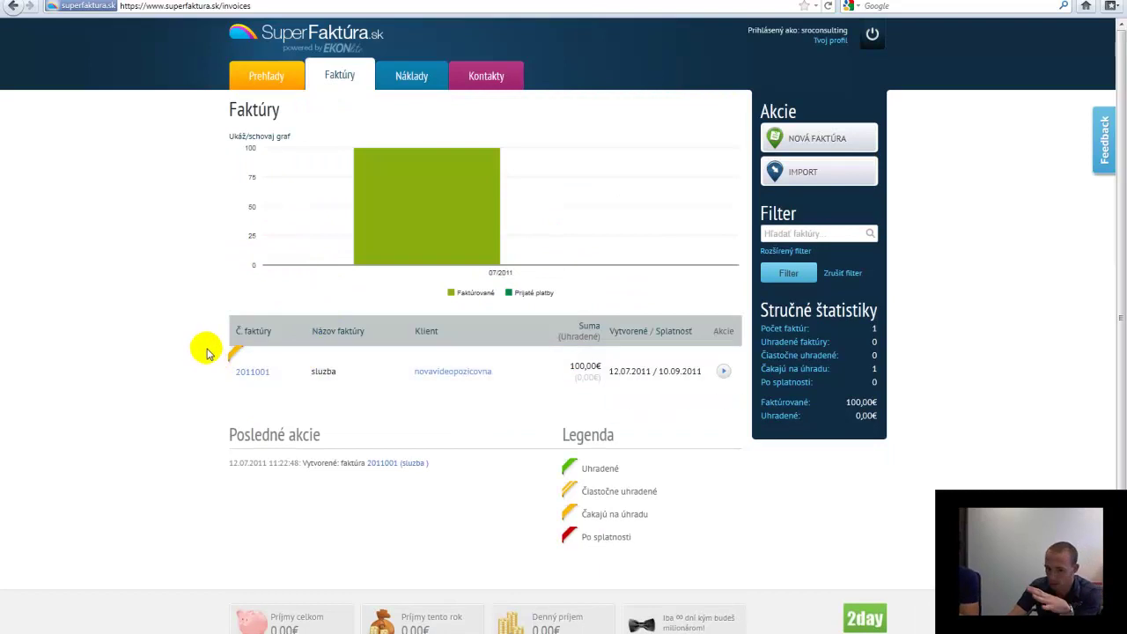
pyautogui.click(450, 236)
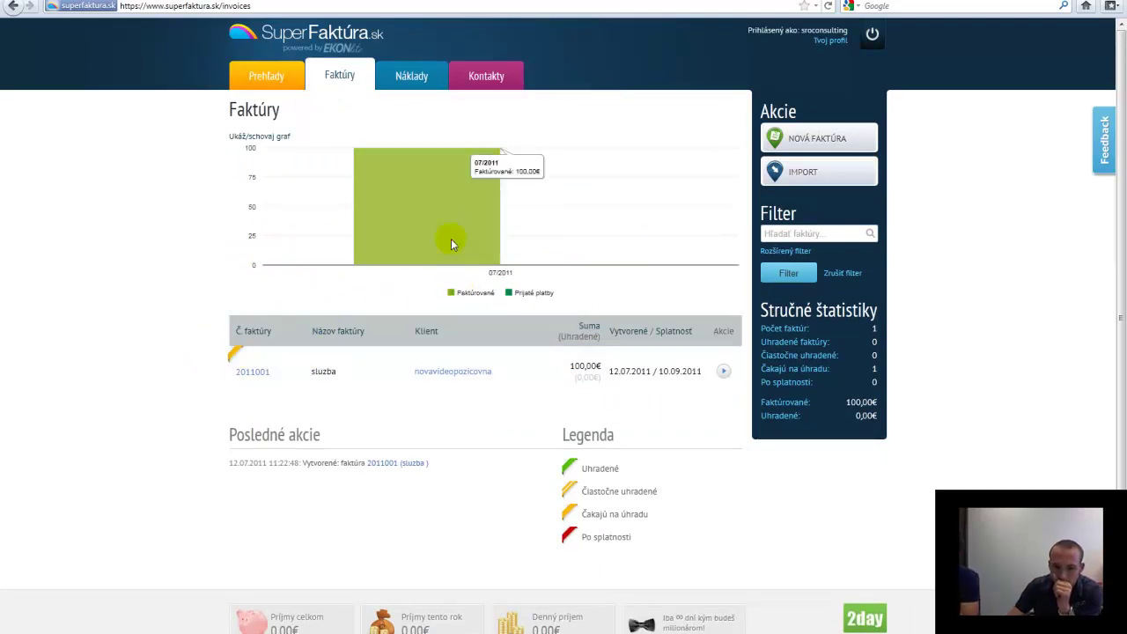
pyautogui.moveTo(447, 366)
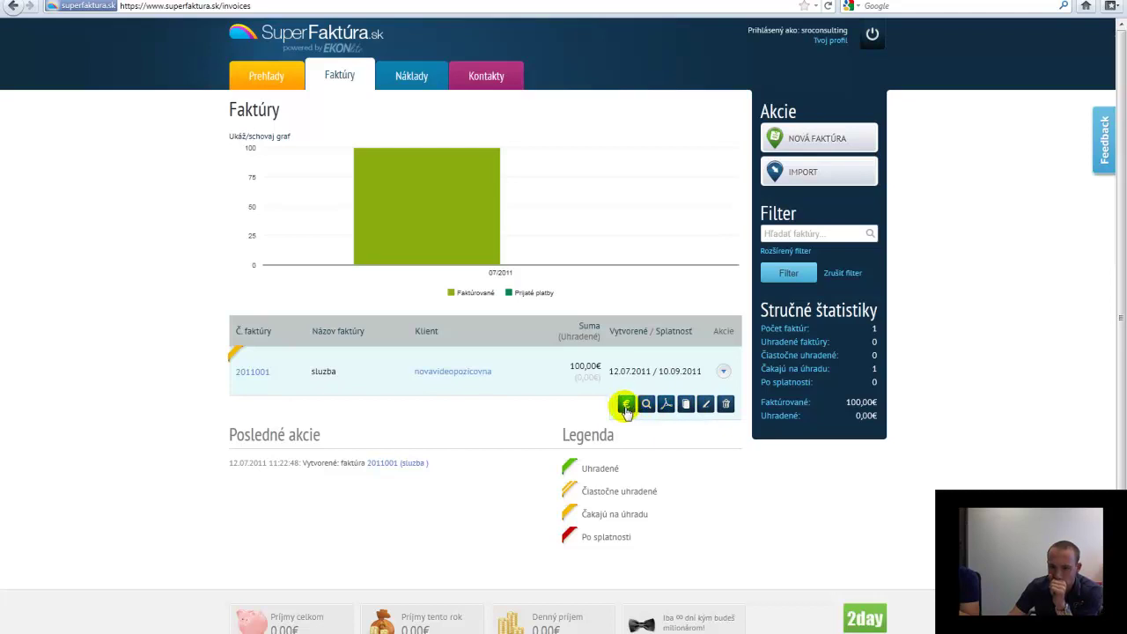
# Edit invoice 2011001, set its Splatnosť date to 19.07.2011 and save it
pyautogui.click(706, 403)
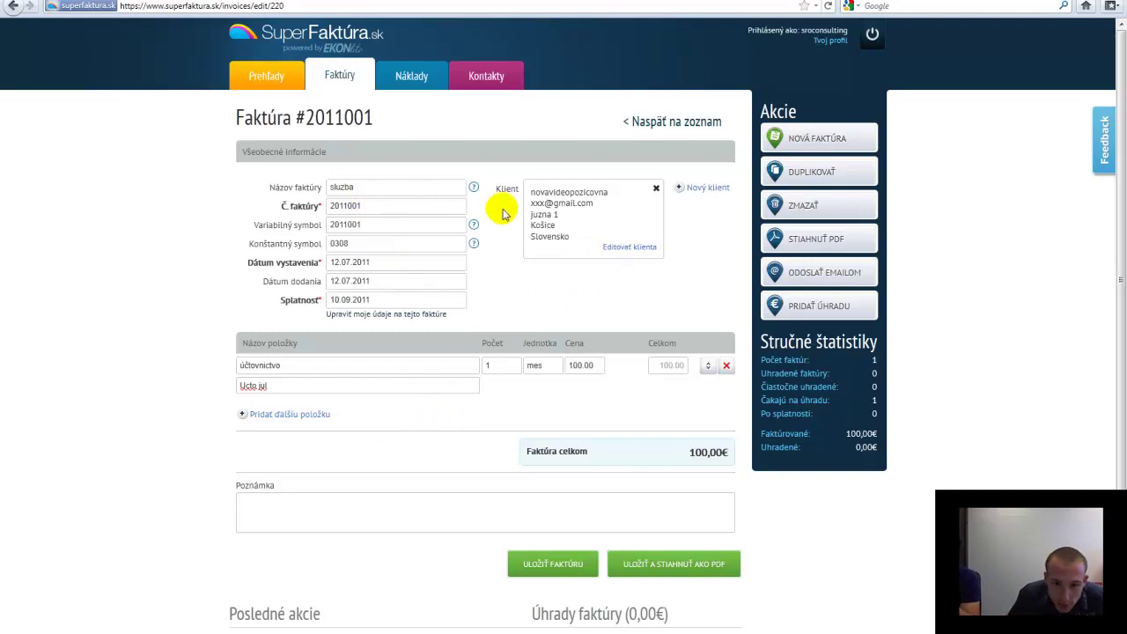
pyautogui.click(639, 249)
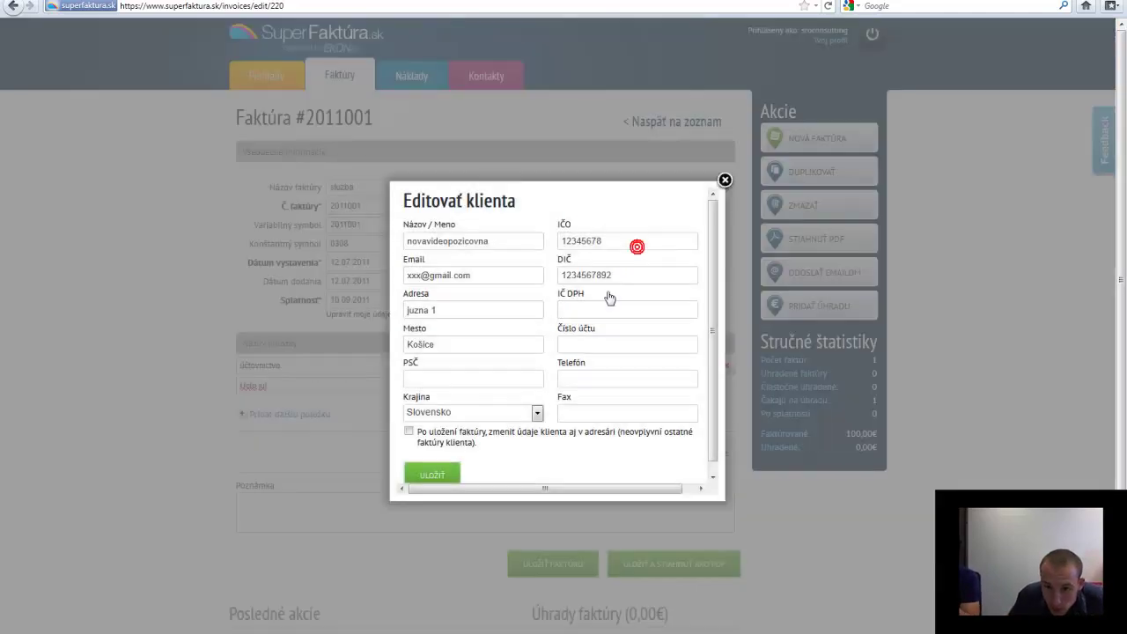
pyautogui.click(723, 179)
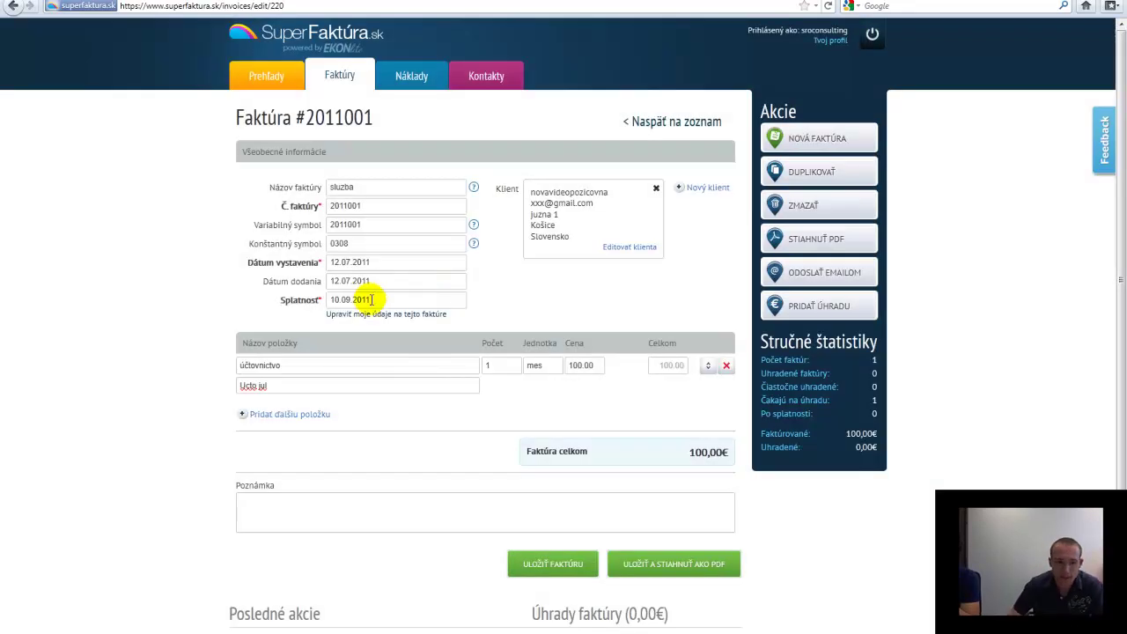
pyautogui.click(421, 299)
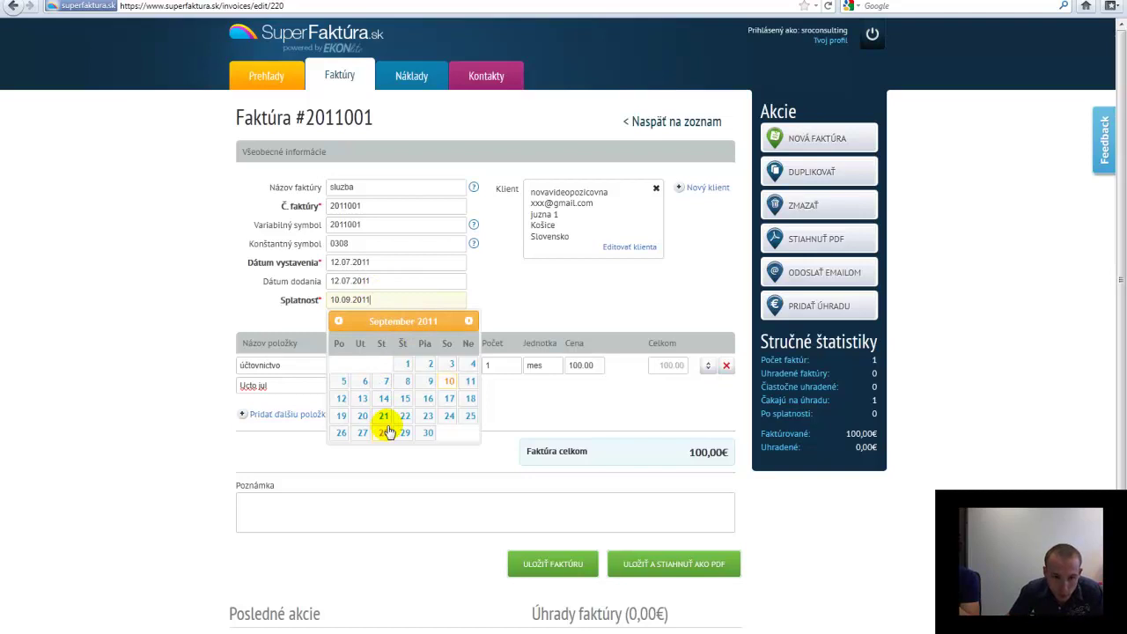
pyautogui.click(337, 322)
pyautogui.click(337, 322)
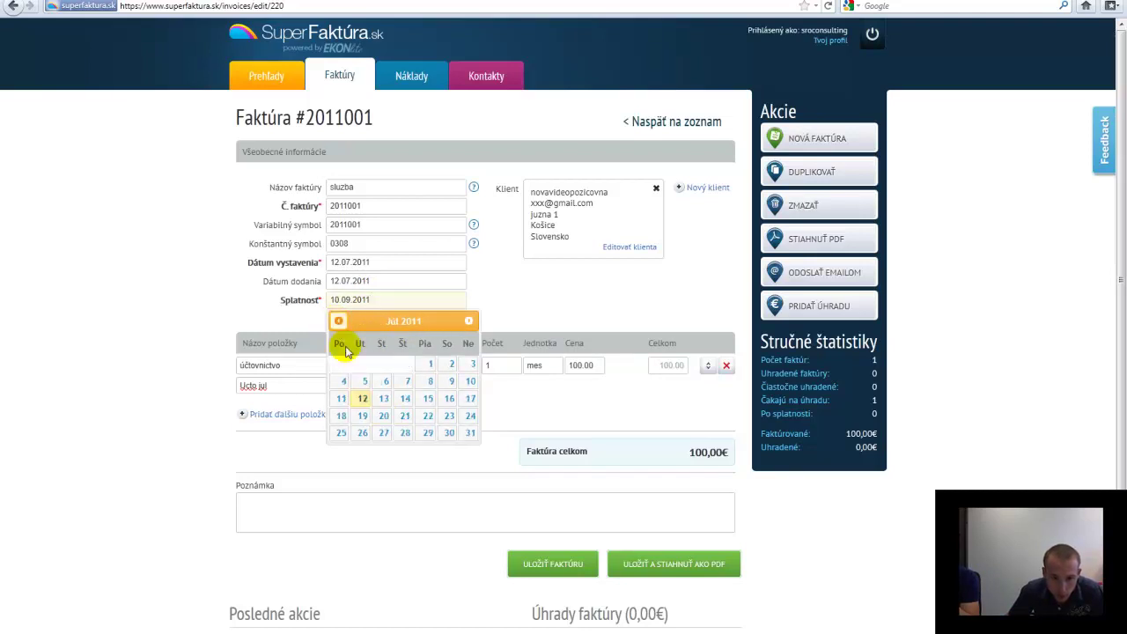
pyautogui.click(362, 415)
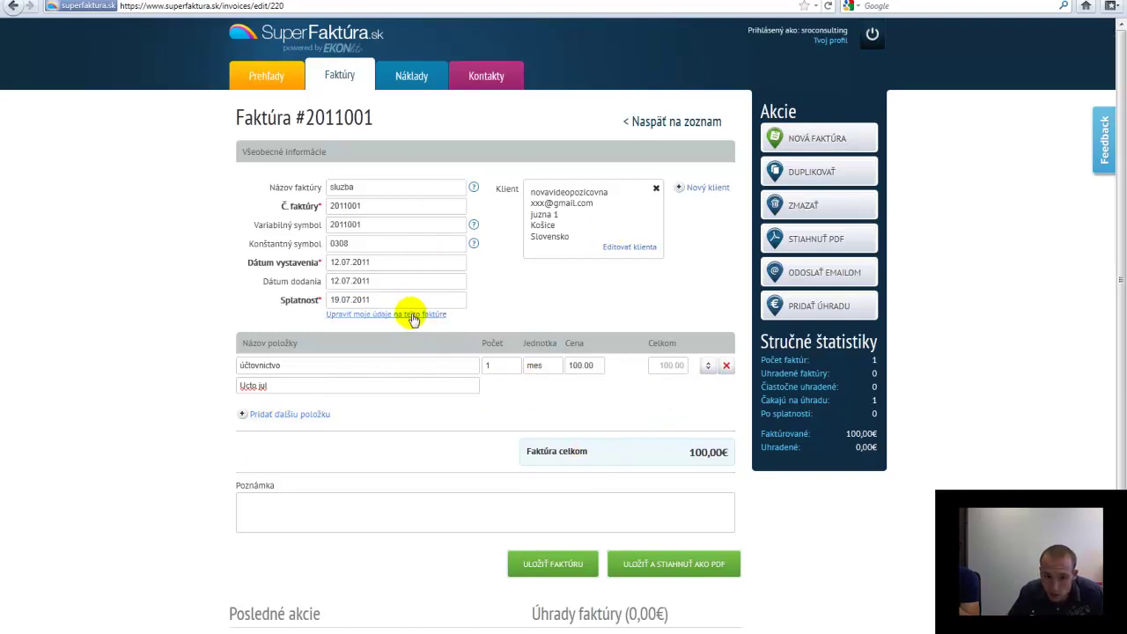
pyautogui.click(554, 566)
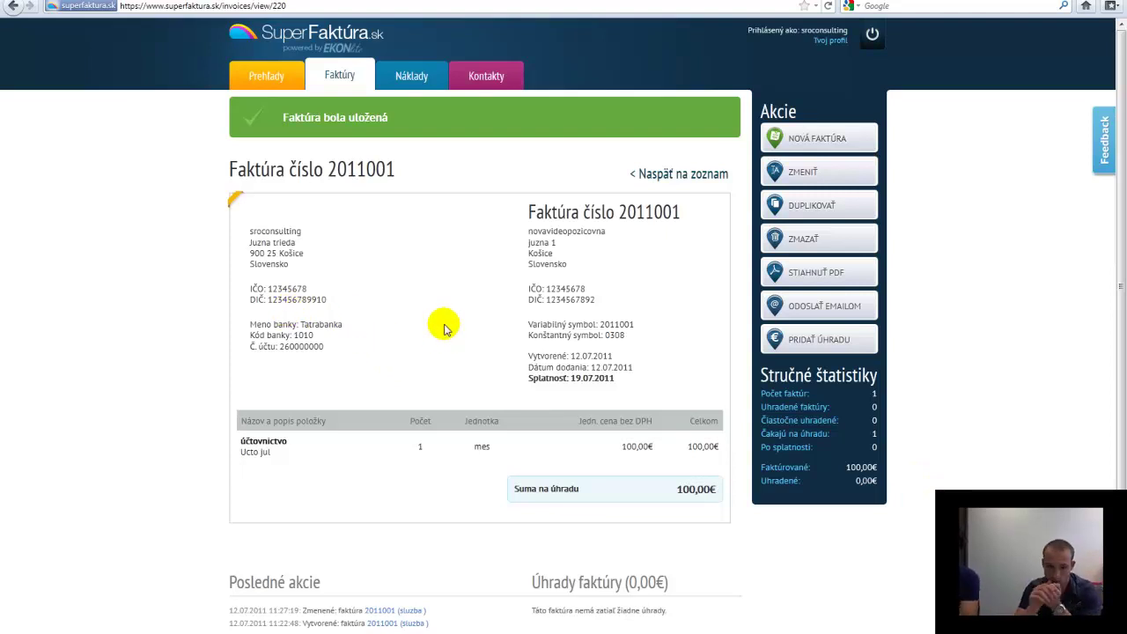
# Reopen invoice 2011001 from recent activity to check it, then return to the Faktúry list
pyautogui.click(338, 75)
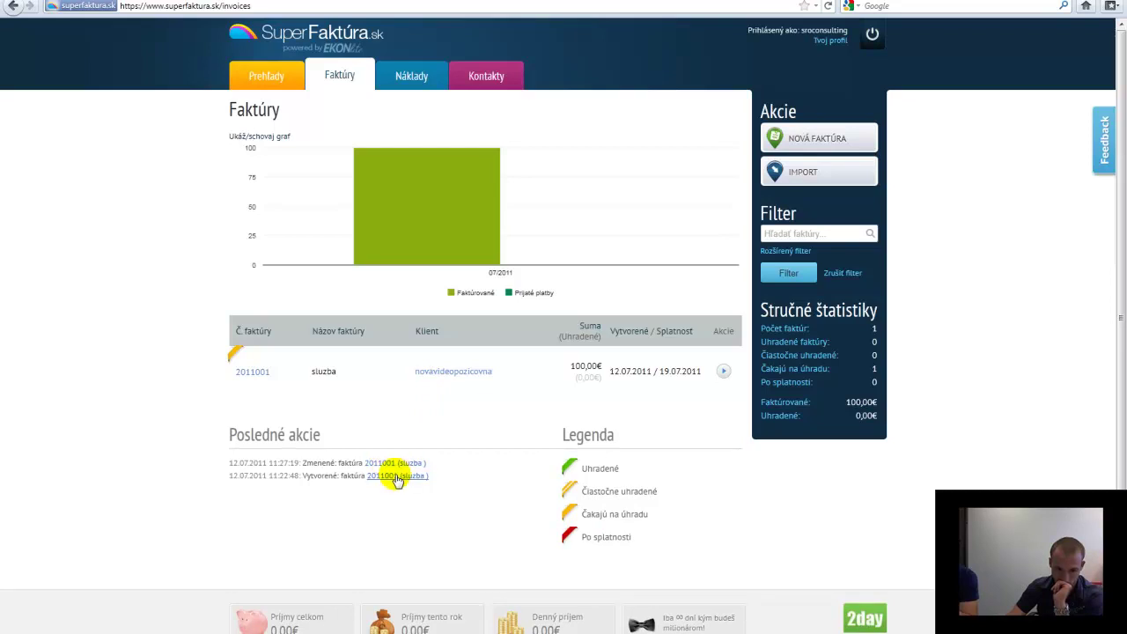
pyautogui.click(395, 477)
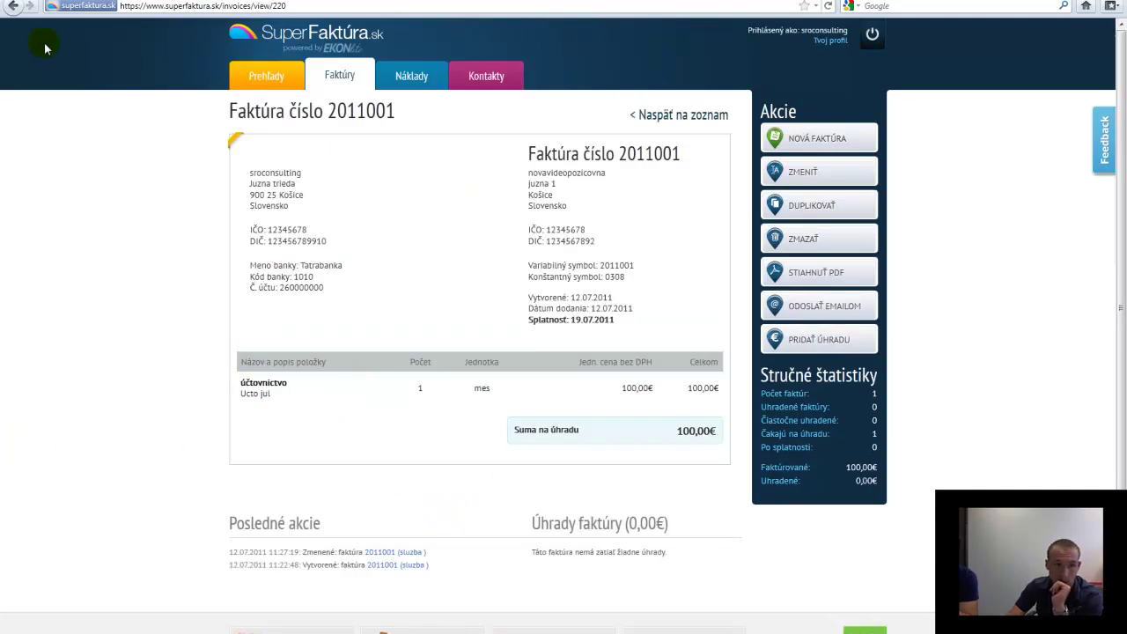
pyautogui.click(12, 7)
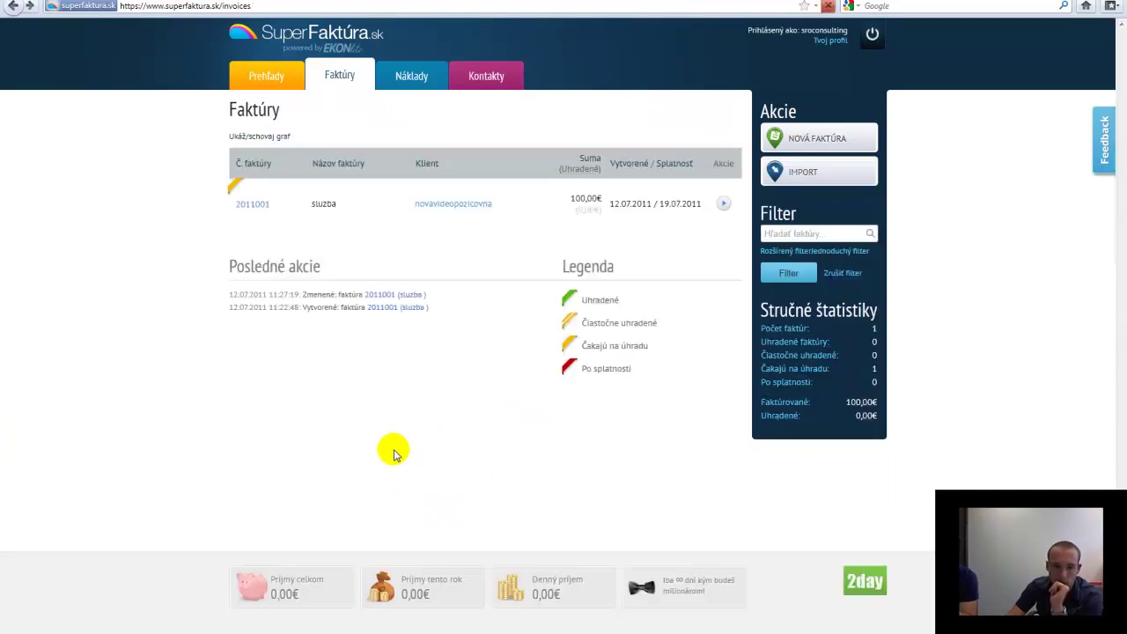
pyautogui.click(380, 463)
pyautogui.scroll(-1, 483, 504)
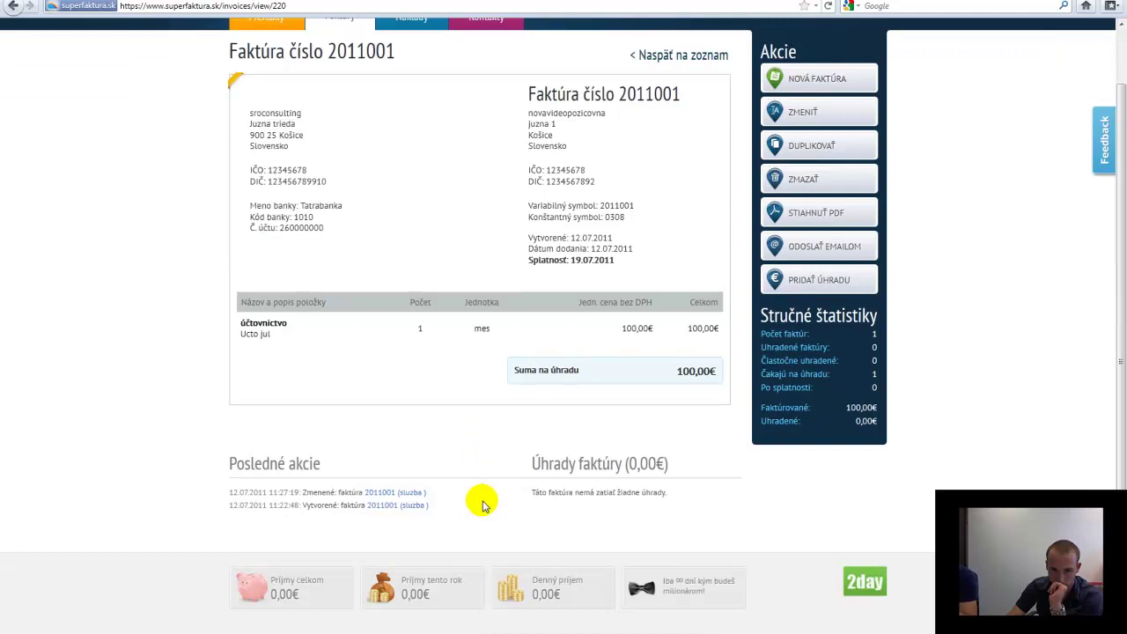
pyautogui.scroll(1, 483, 504)
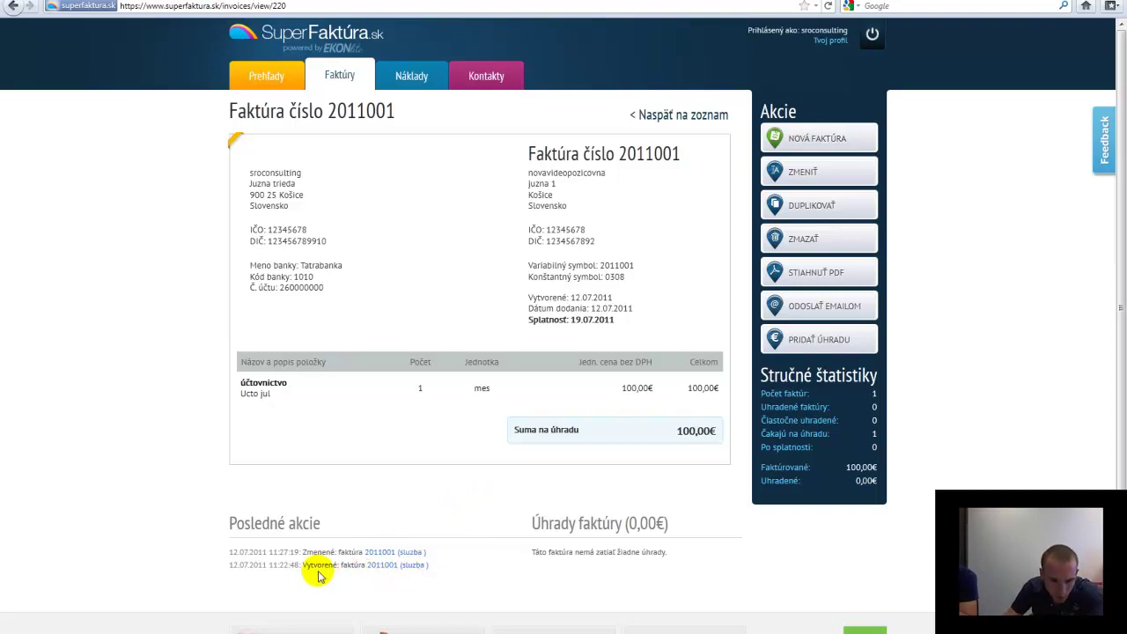
pyautogui.scroll(-1, 403, 534)
pyautogui.scroll(1, 394, 434)
pyautogui.click(337, 74)
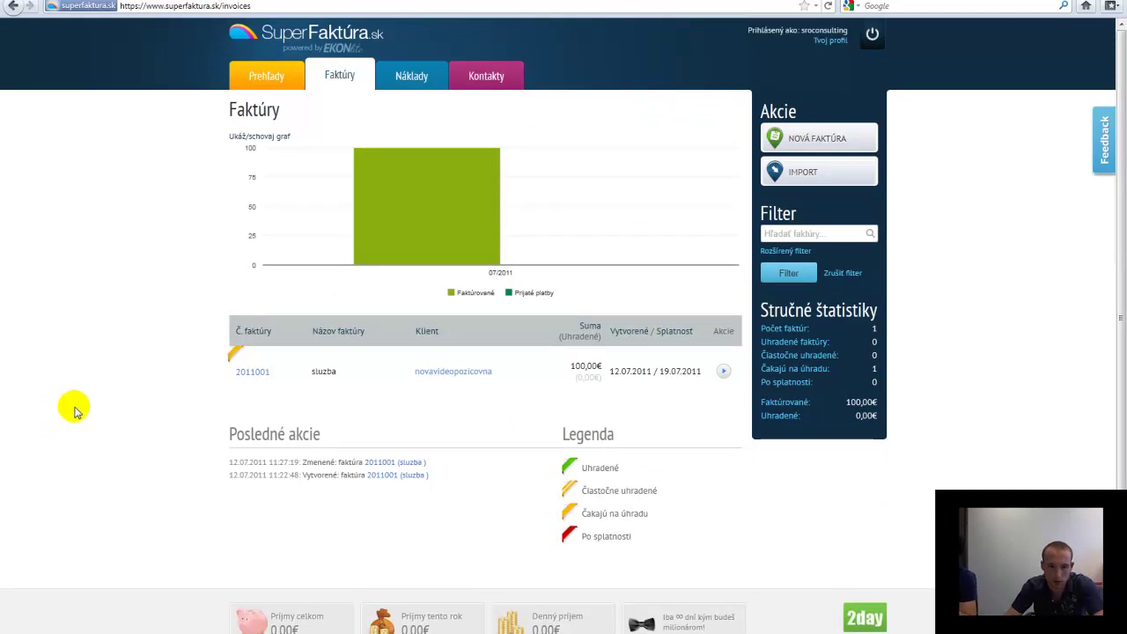
pyautogui.moveTo(250, 377)
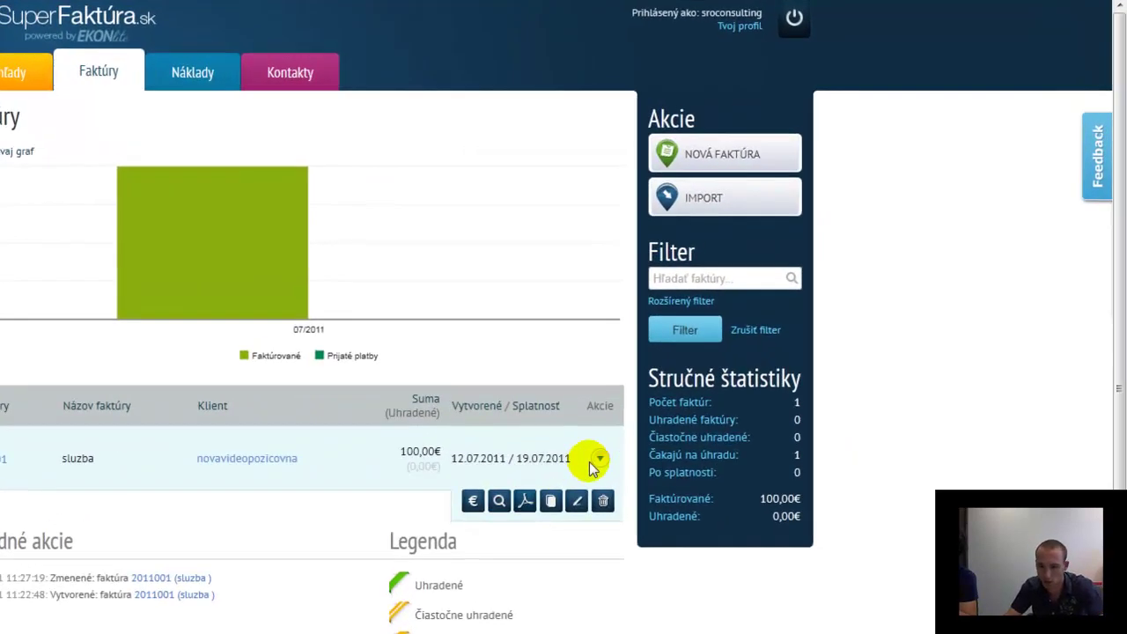
# Record a 100 € Bankový prevod payment on invoice 2011001, then go to Náklady
pyautogui.click(594, 463)
pyautogui.click(595, 463)
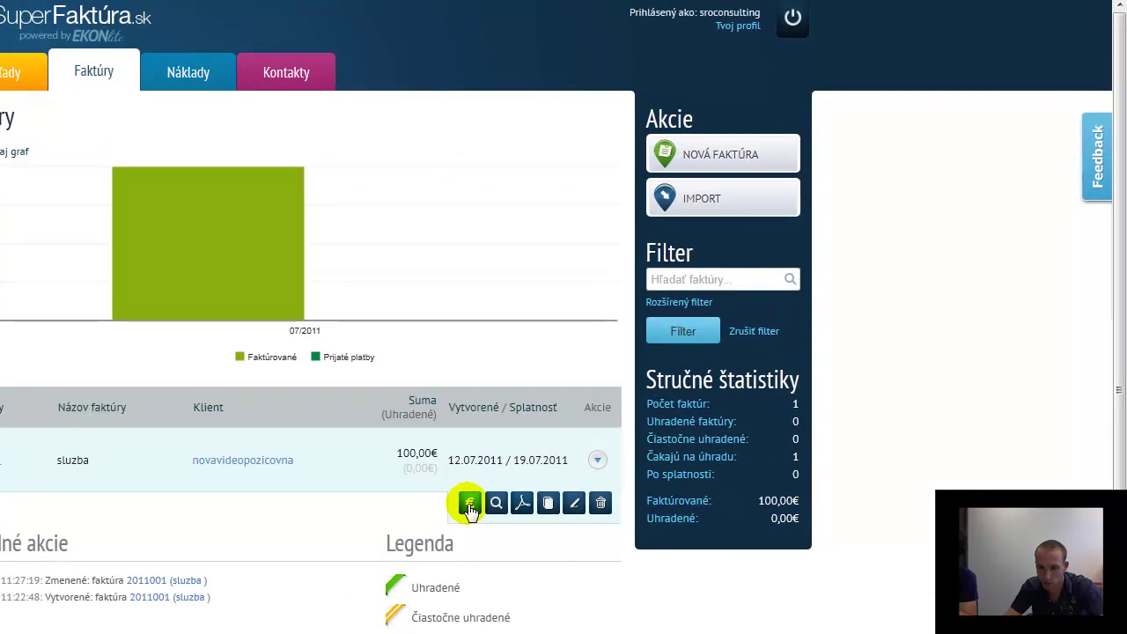
pyautogui.click(469, 506)
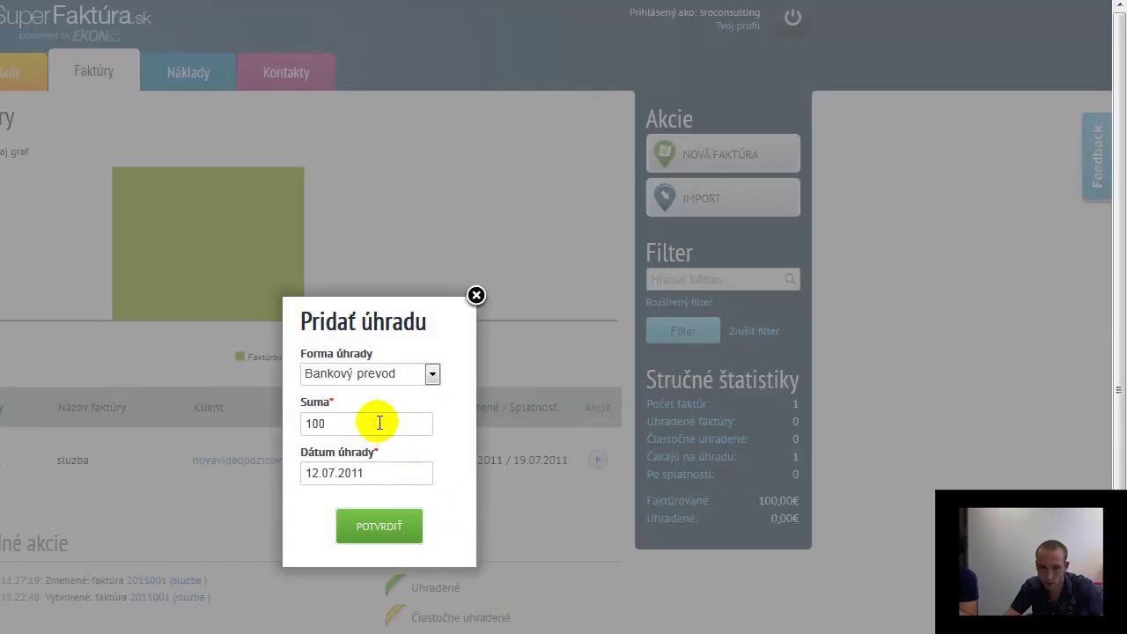
pyautogui.click(432, 373)
pyautogui.click(430, 373)
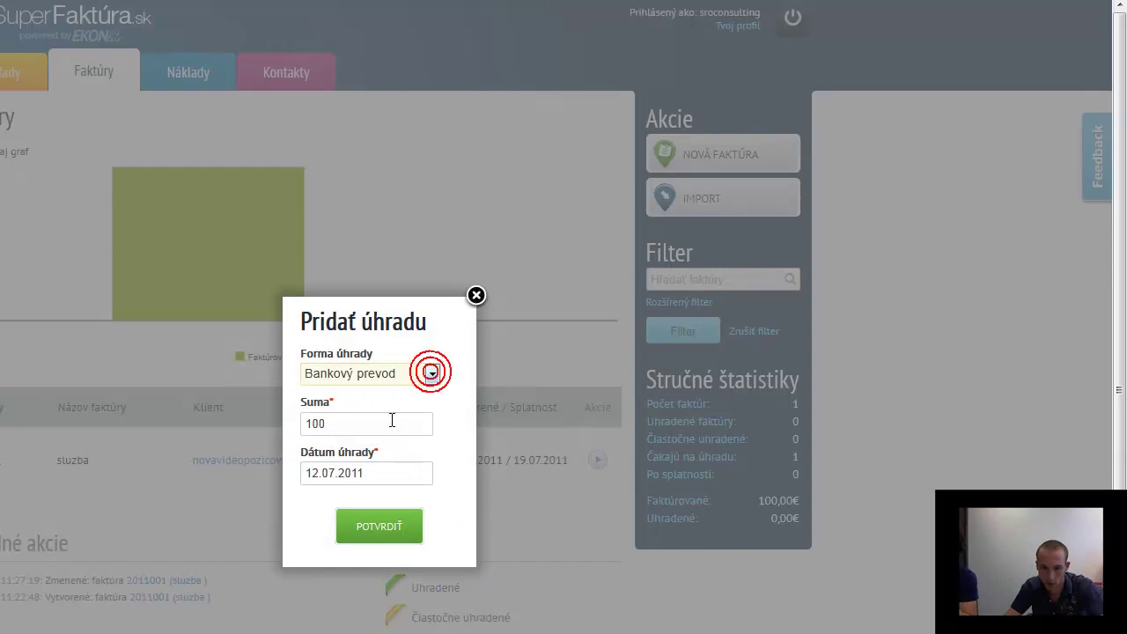
pyautogui.click(391, 473)
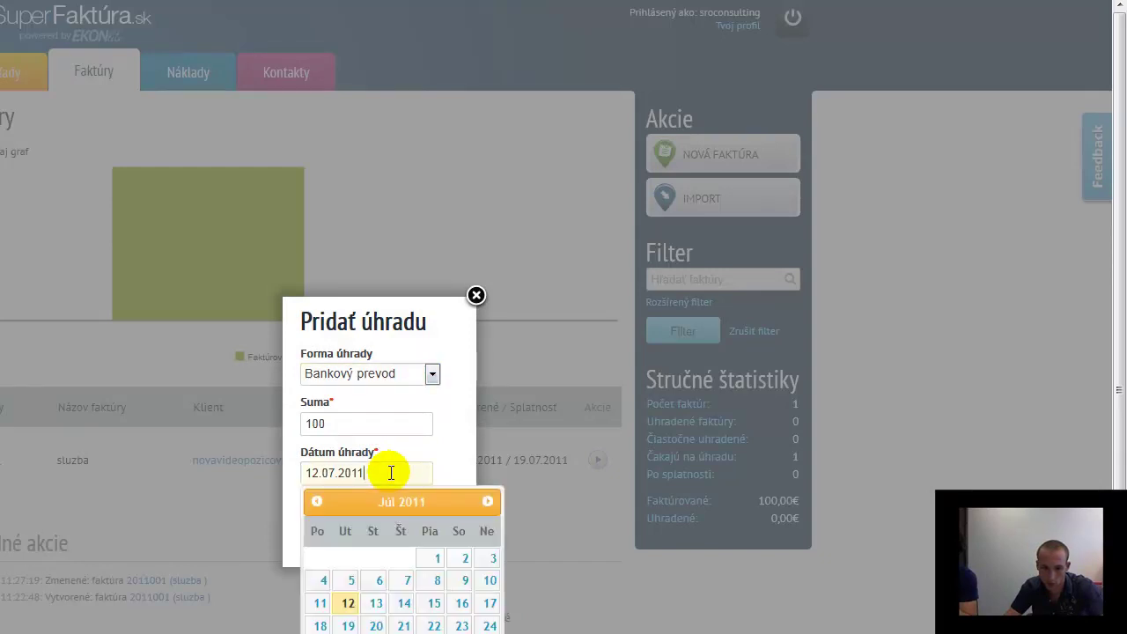
pyautogui.click(555, 625)
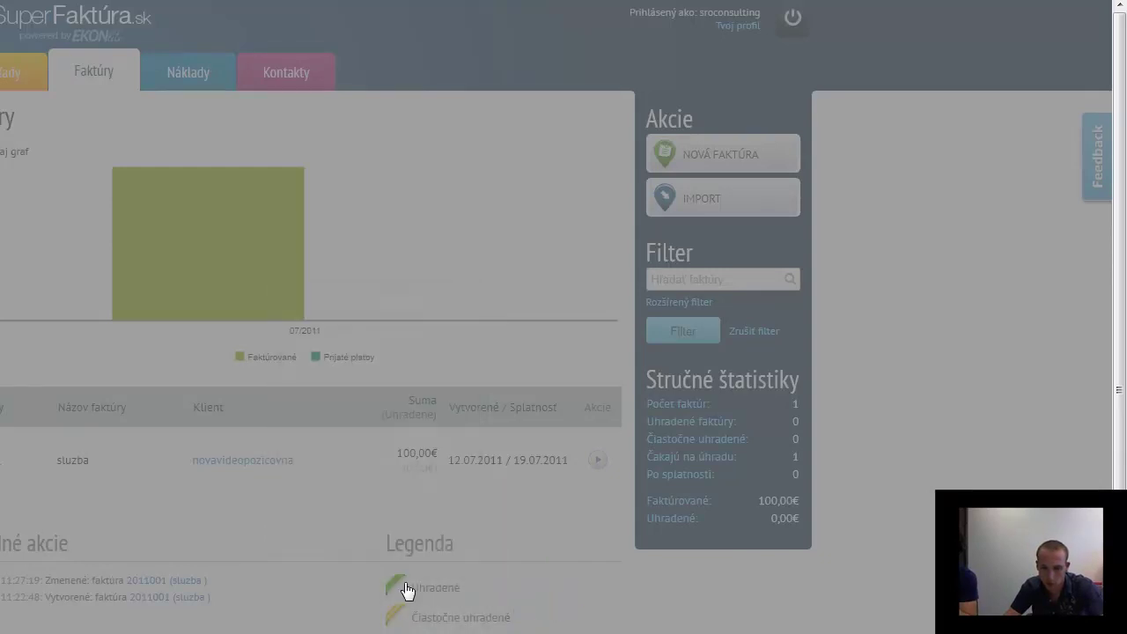
pyautogui.click(597, 460)
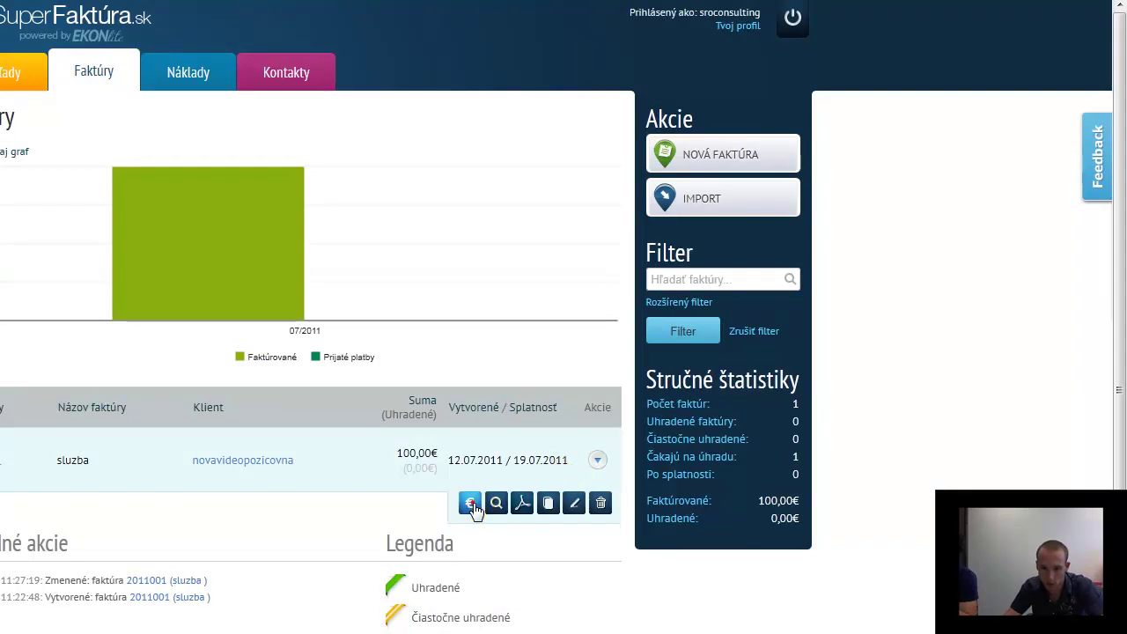
pyautogui.click(472, 502)
pyautogui.click(380, 529)
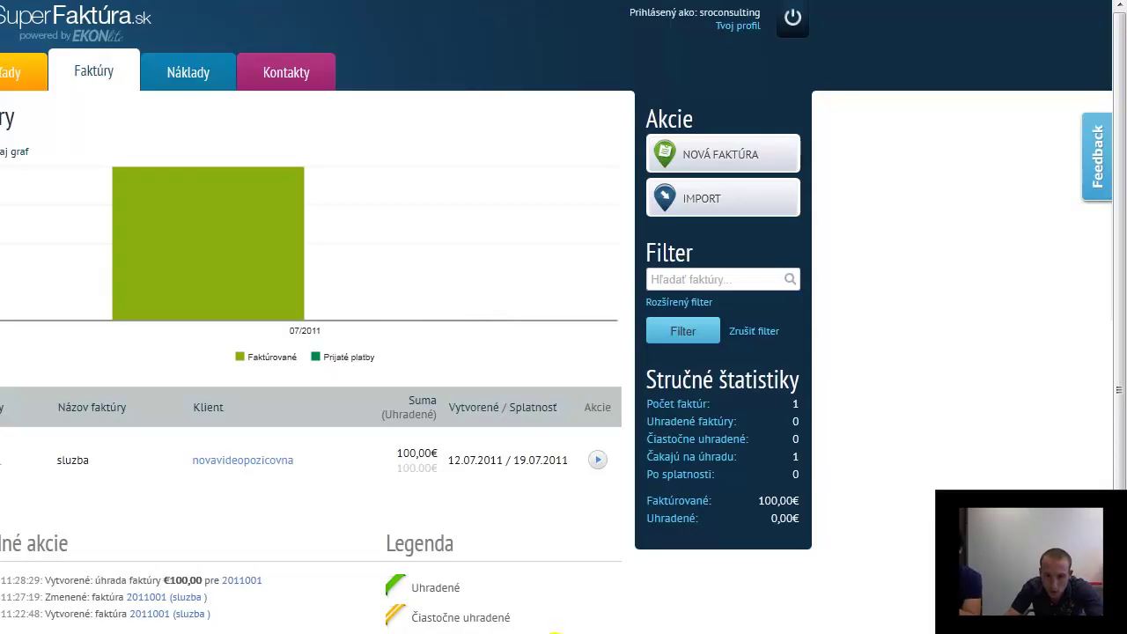
pyautogui.click(185, 56)
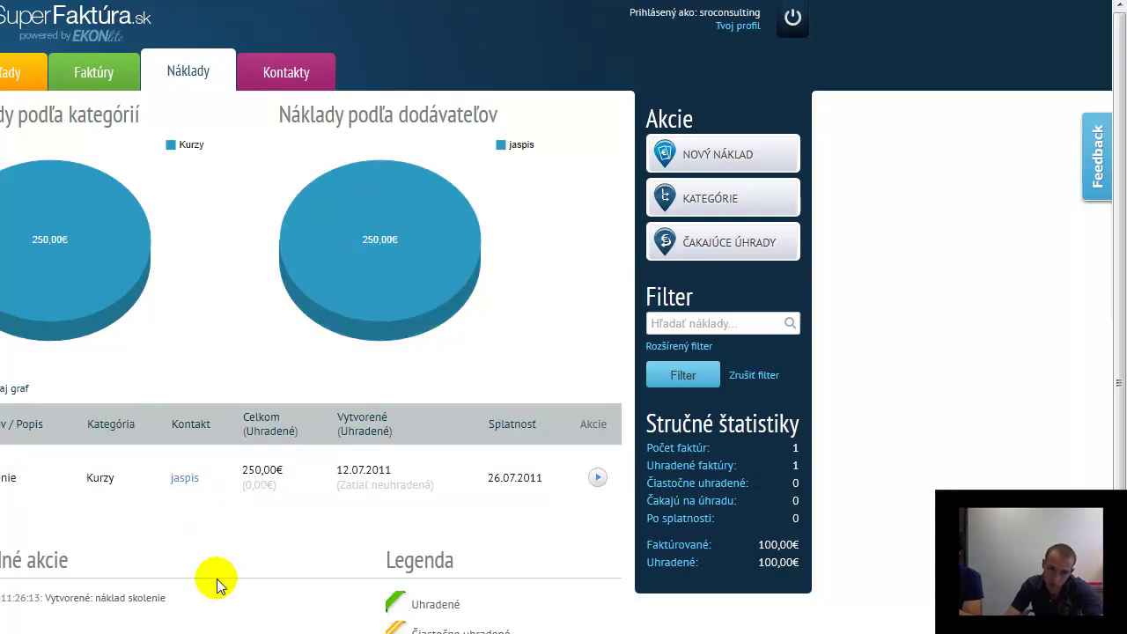
pyautogui.click(97, 72)
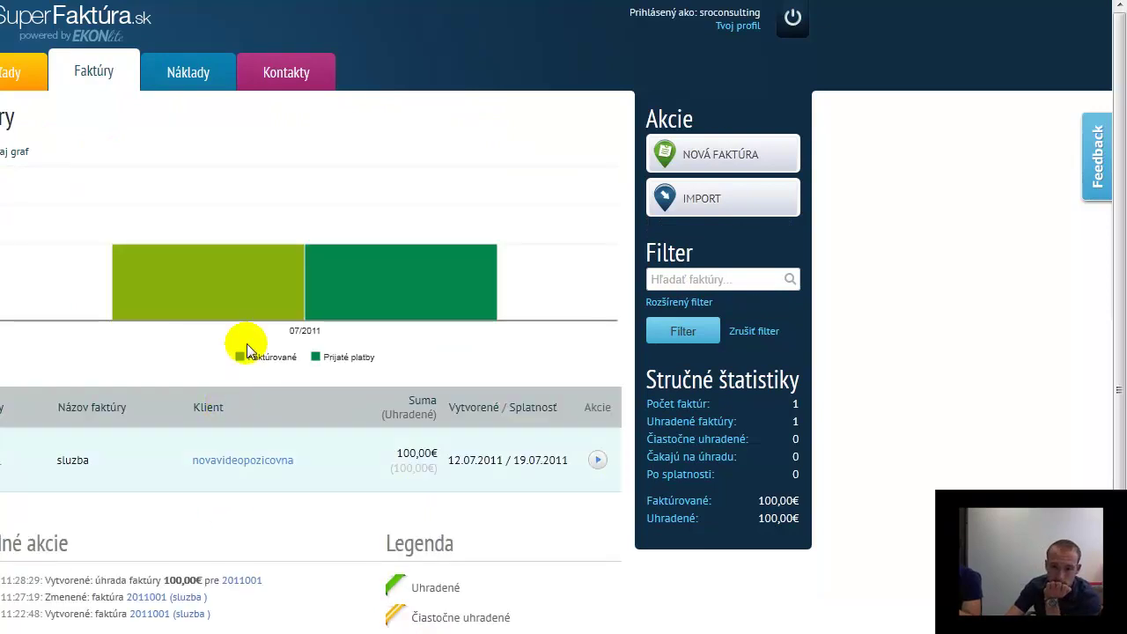
pyautogui.click(201, 77)
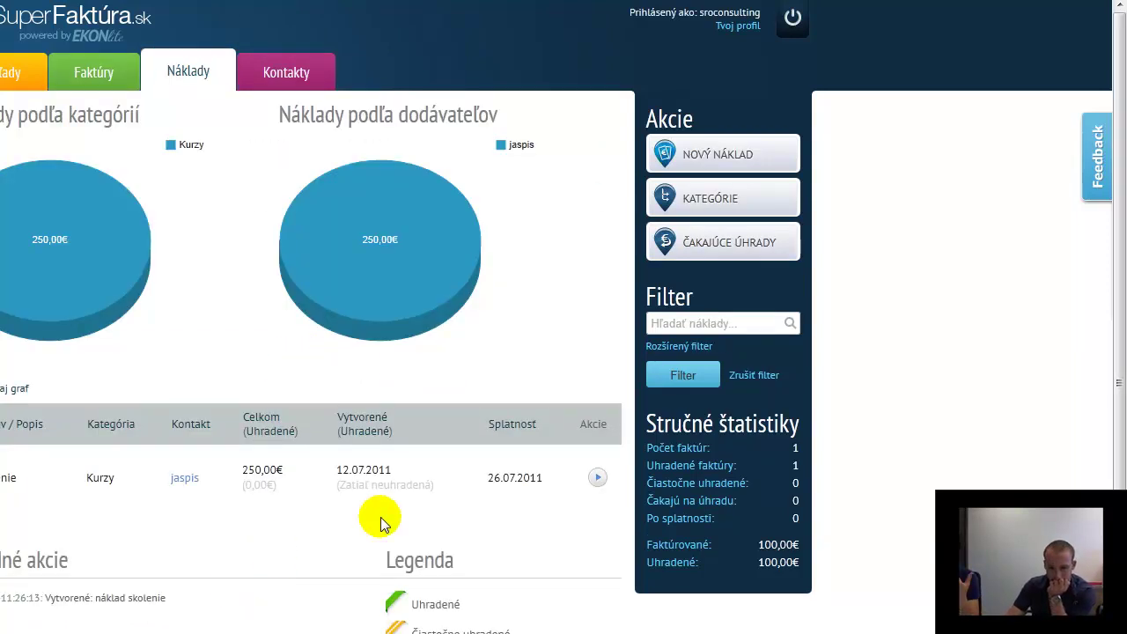
# Duplicate the 250,00€ skolenie expense via Duplikovať and confirm the prefilled copy
pyautogui.click(597, 480)
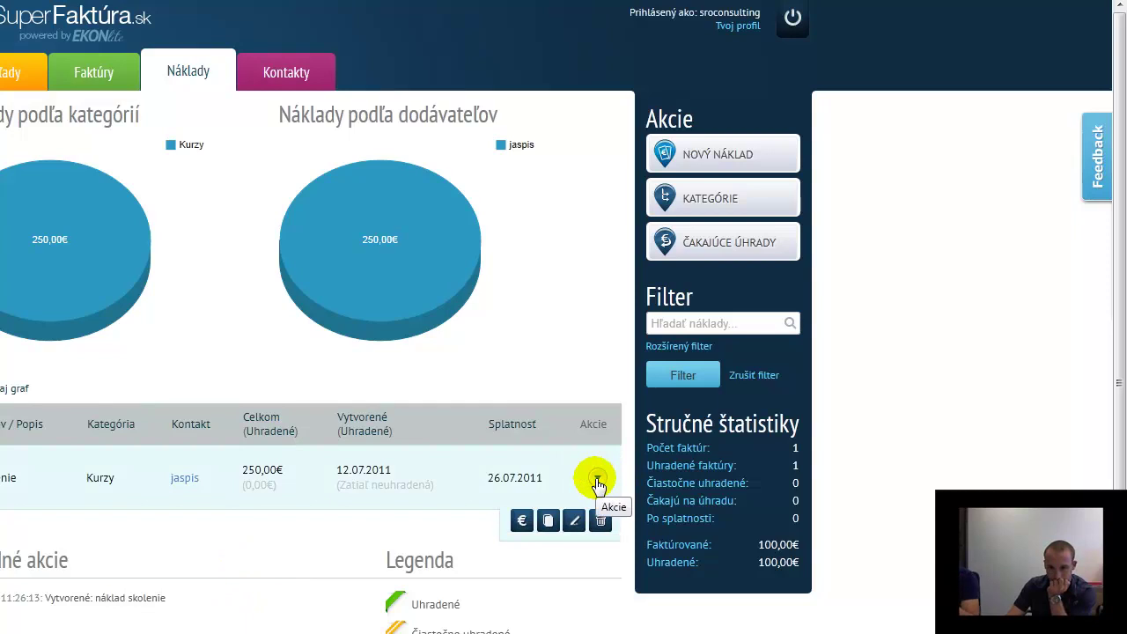
pyautogui.click(548, 524)
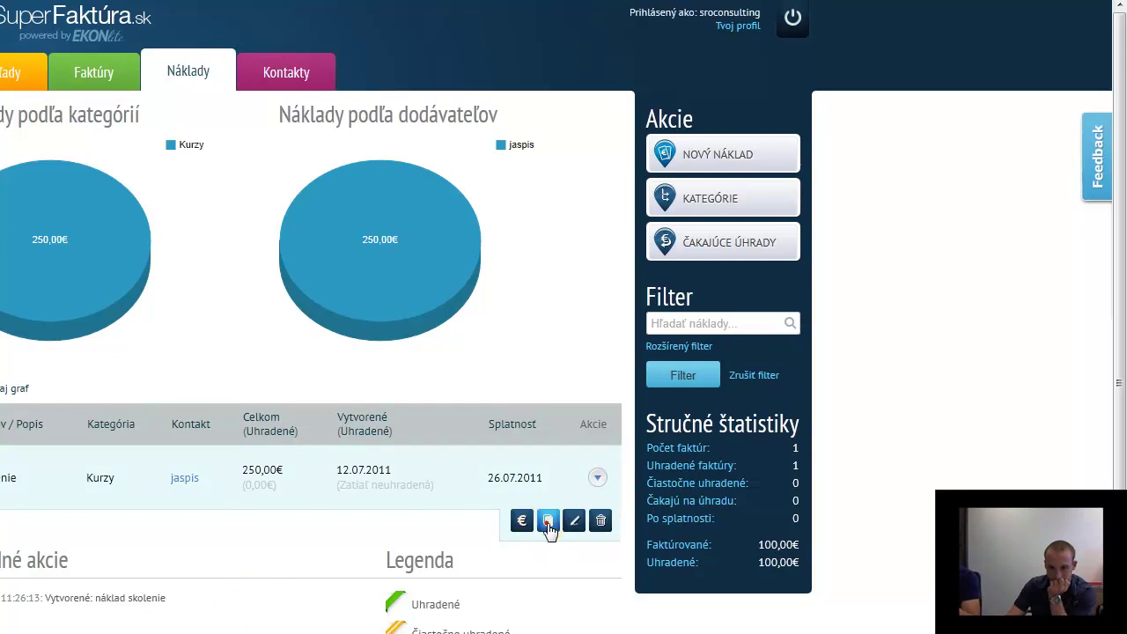
pyautogui.click(548, 521)
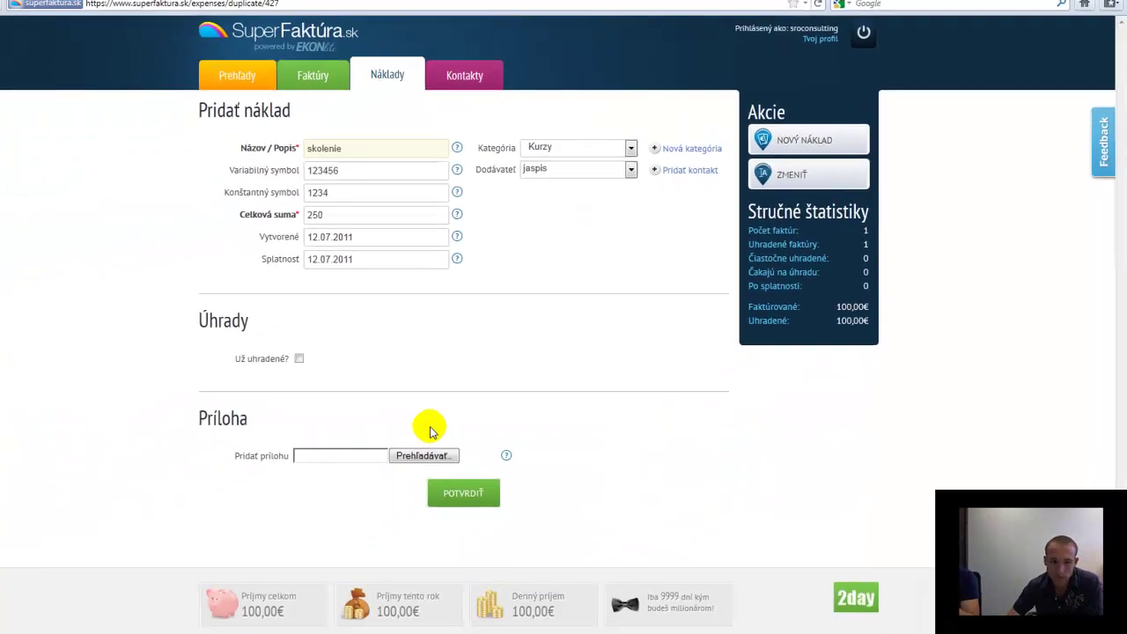
pyautogui.click(485, 480)
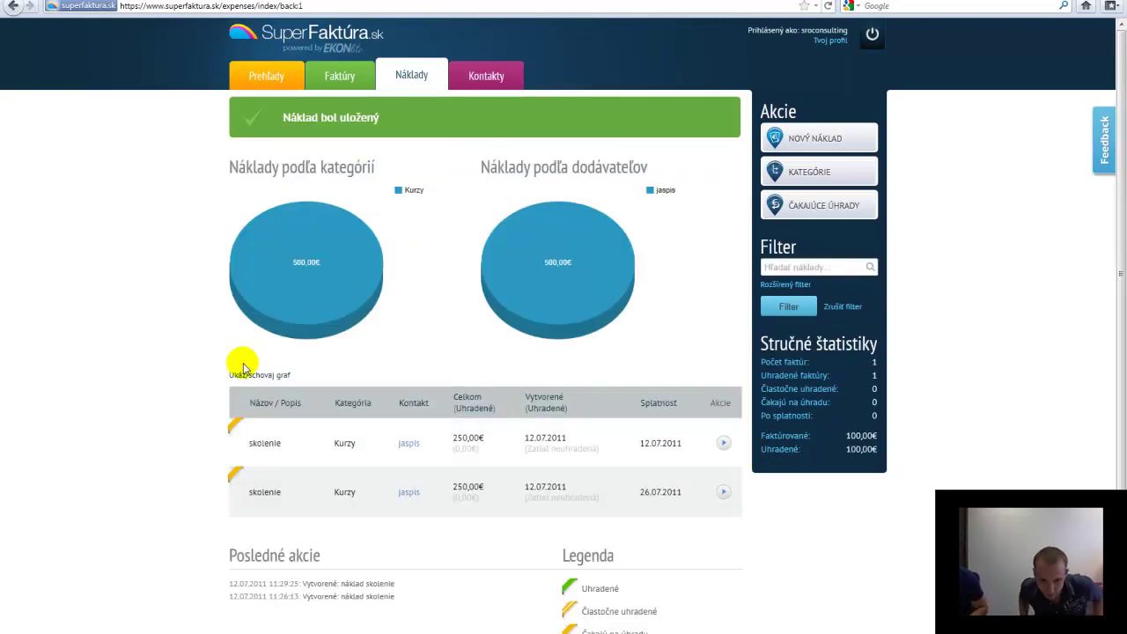
pyautogui.scroll(-2, 225, 335)
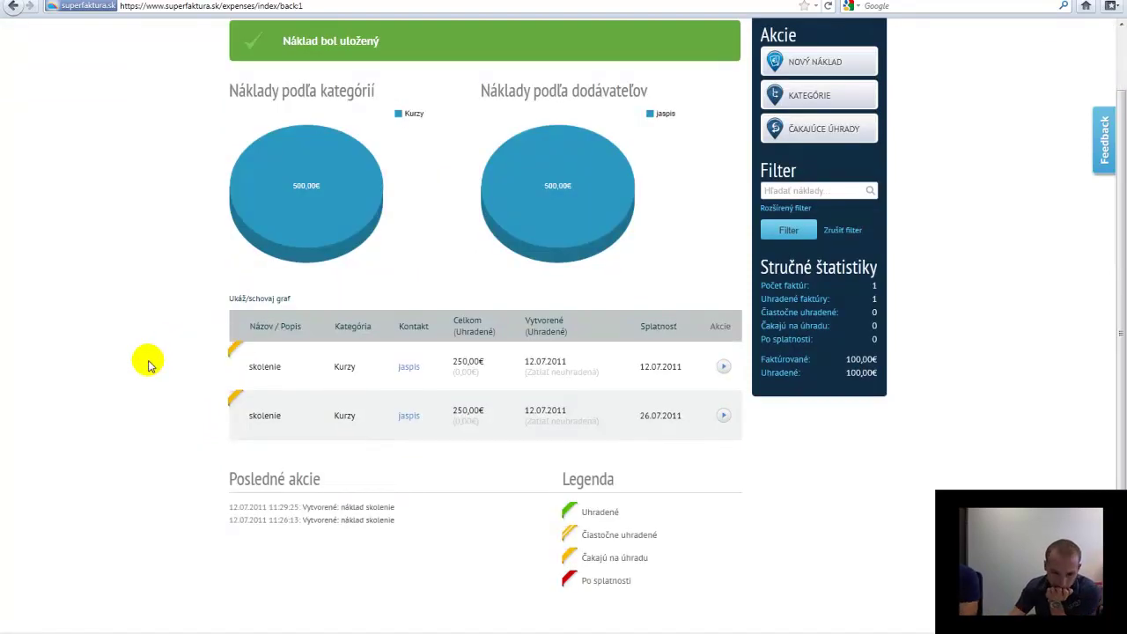
pyautogui.scroll(2, 147, 346)
# Open the Prehľady dashboard showing 100,00€ income and the 60,00€ balance
pyautogui.click(265, 78)
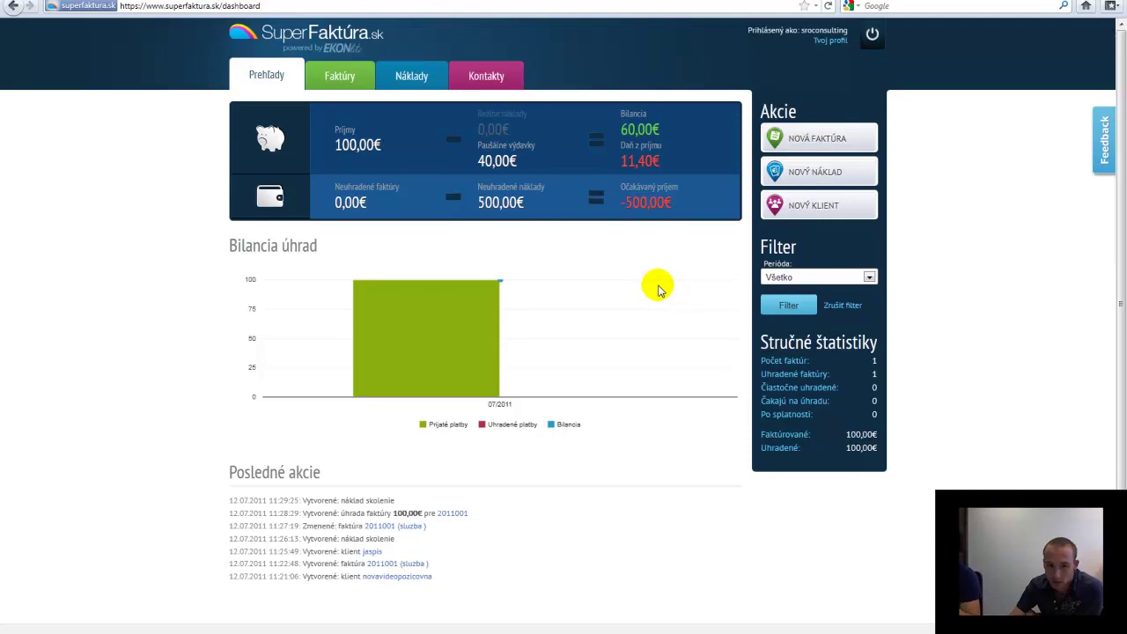
pyautogui.scroll(-2, 656, 291)
pyautogui.scroll(2, 654, 292)
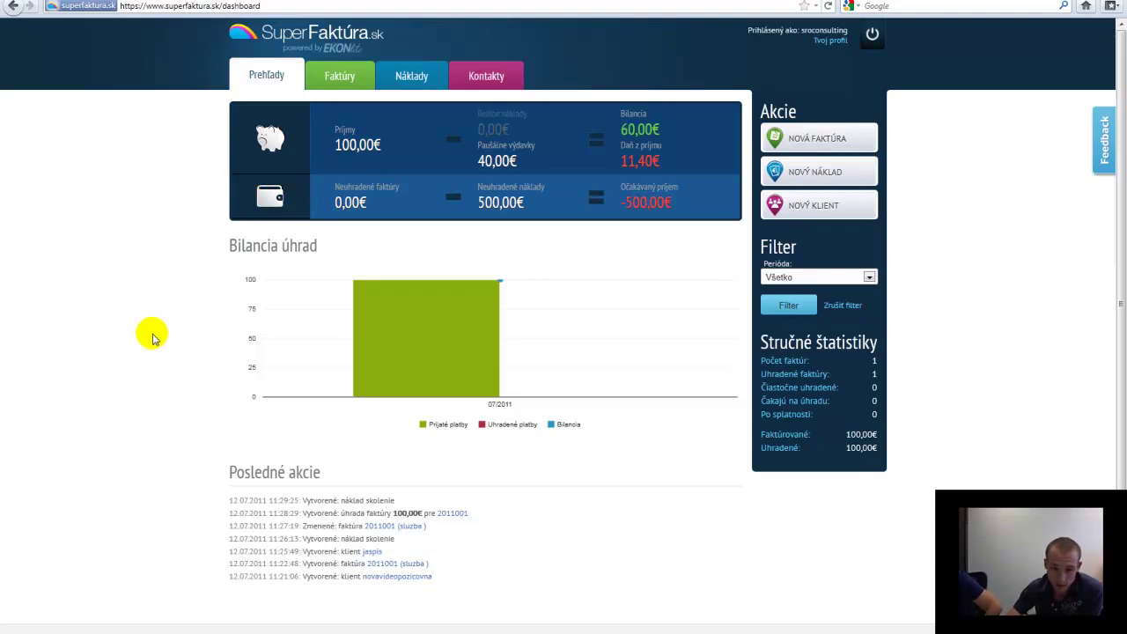
pyautogui.scroll(-2, 151, 337)
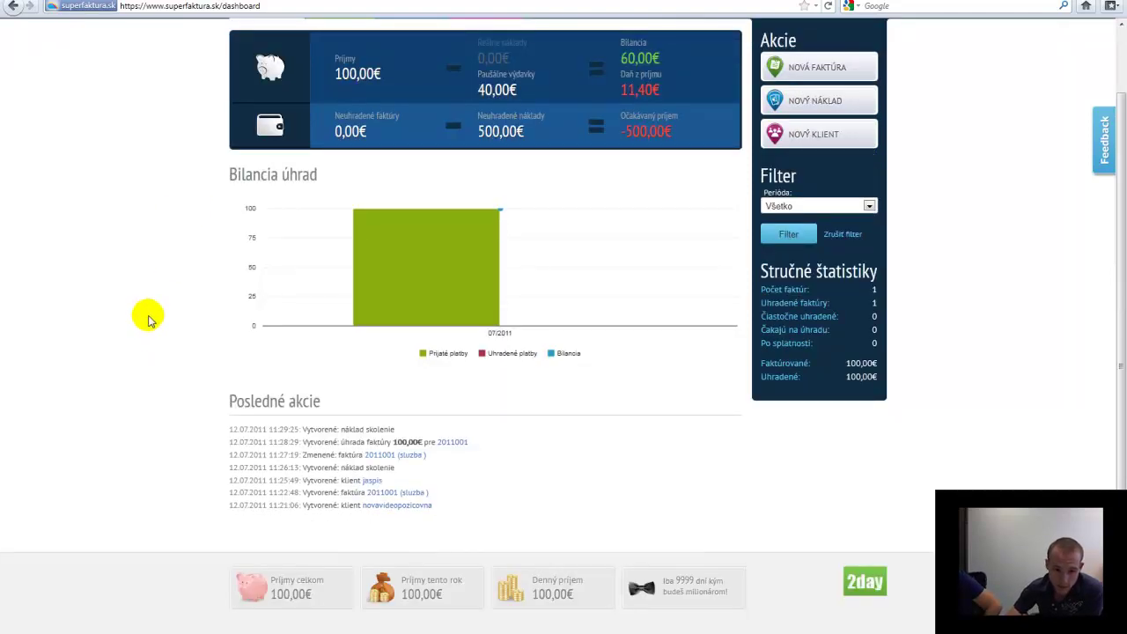
pyautogui.scroll(2, 148, 319)
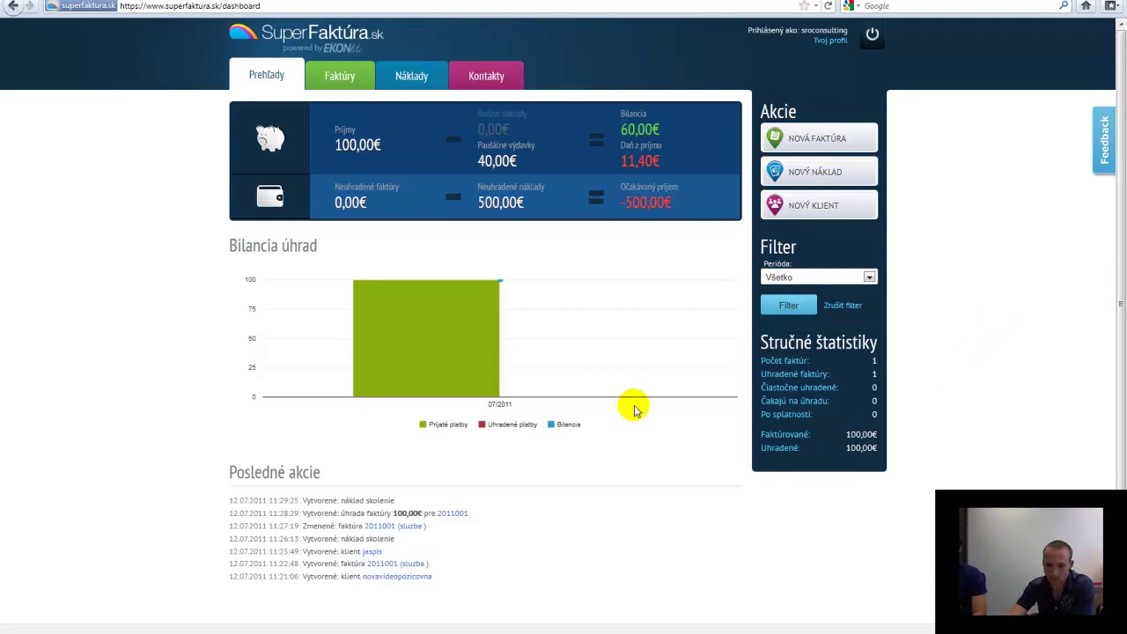
# Look over the Tvoj profil page, return to Prehľady, and log out with the power icon
pyautogui.moveTo(397, 319)
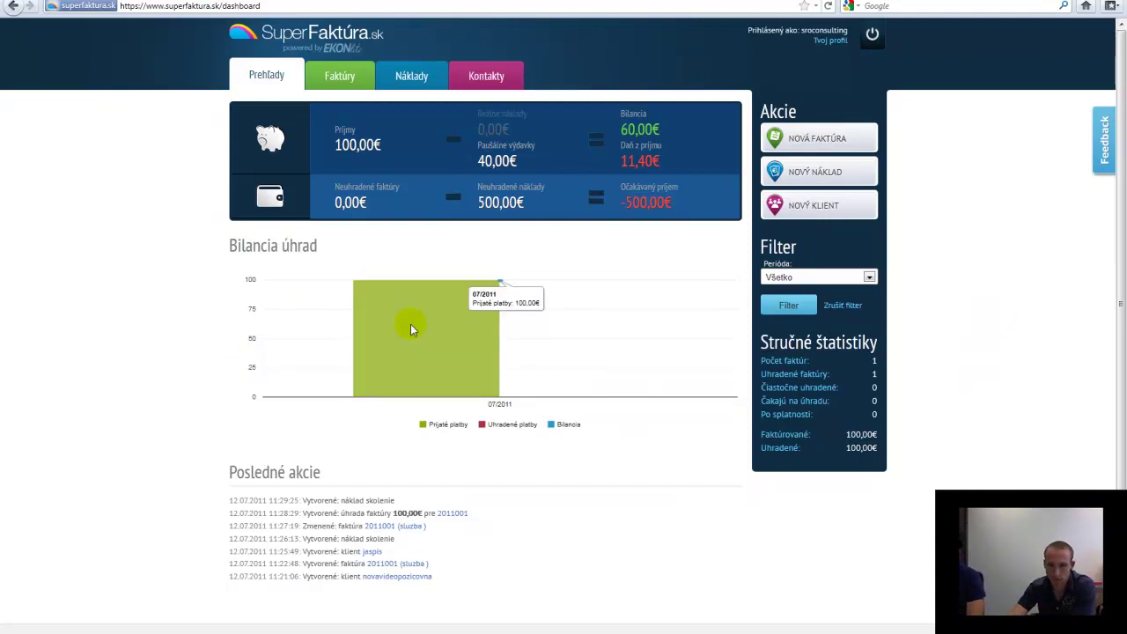
pyautogui.click(830, 41)
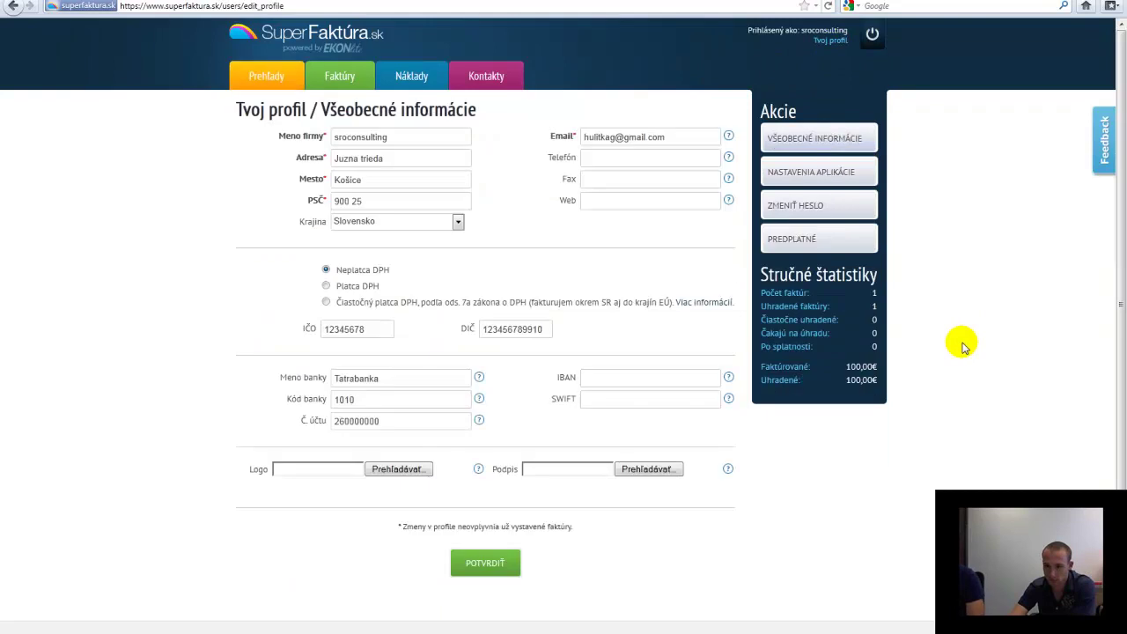
pyautogui.scroll(-2, 964, 348)
pyautogui.scroll(2, 963, 348)
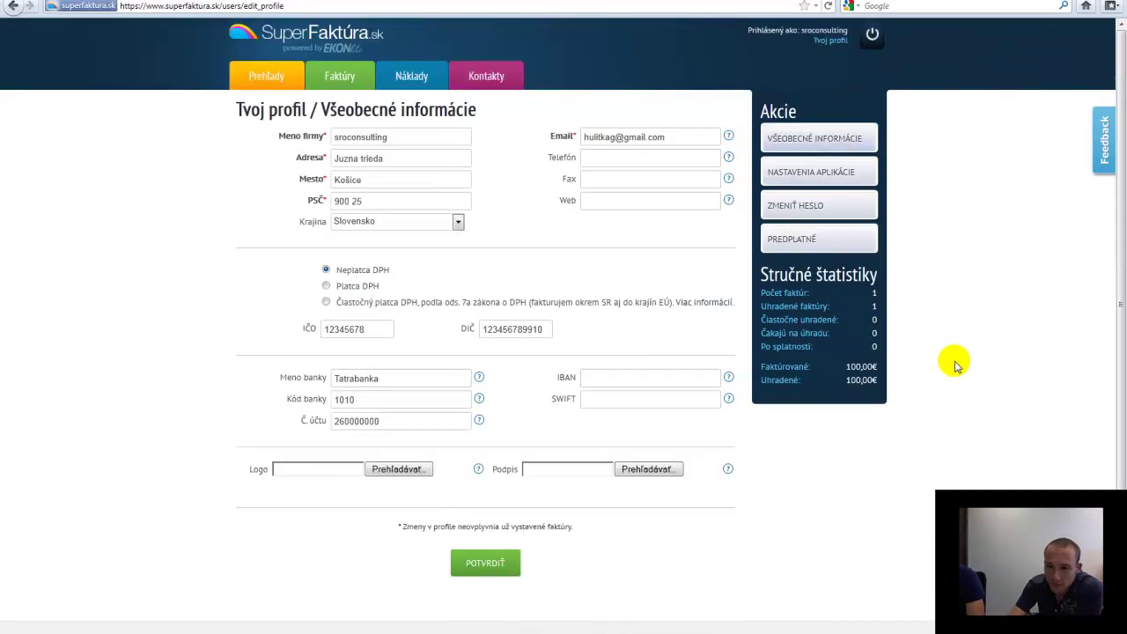
pyautogui.click(260, 72)
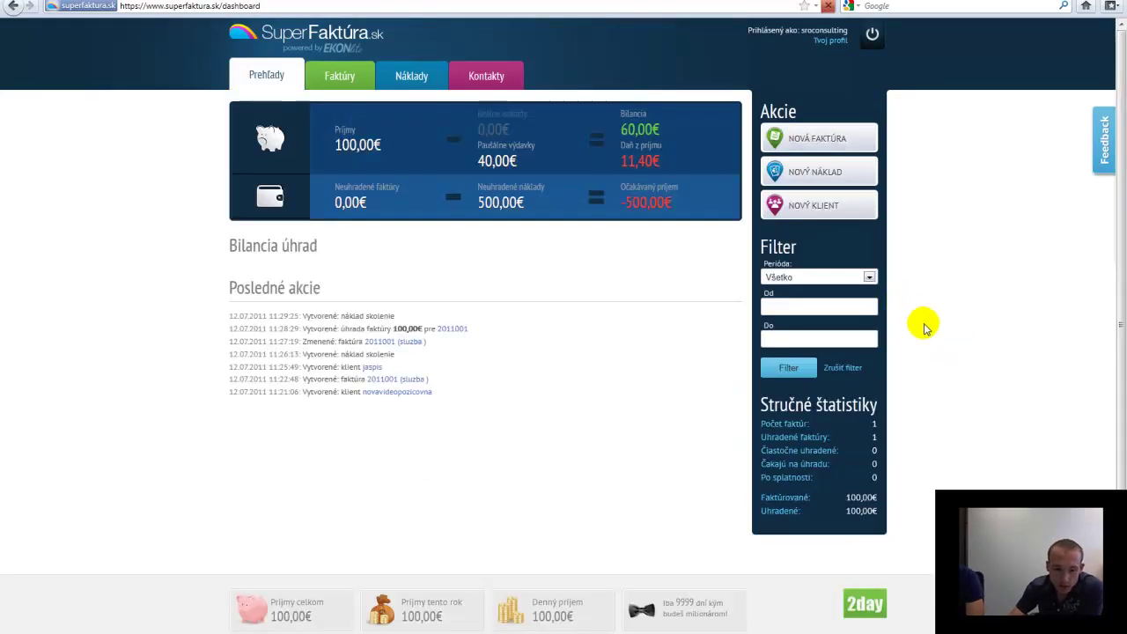
pyautogui.scroll(-2, 940, 343)
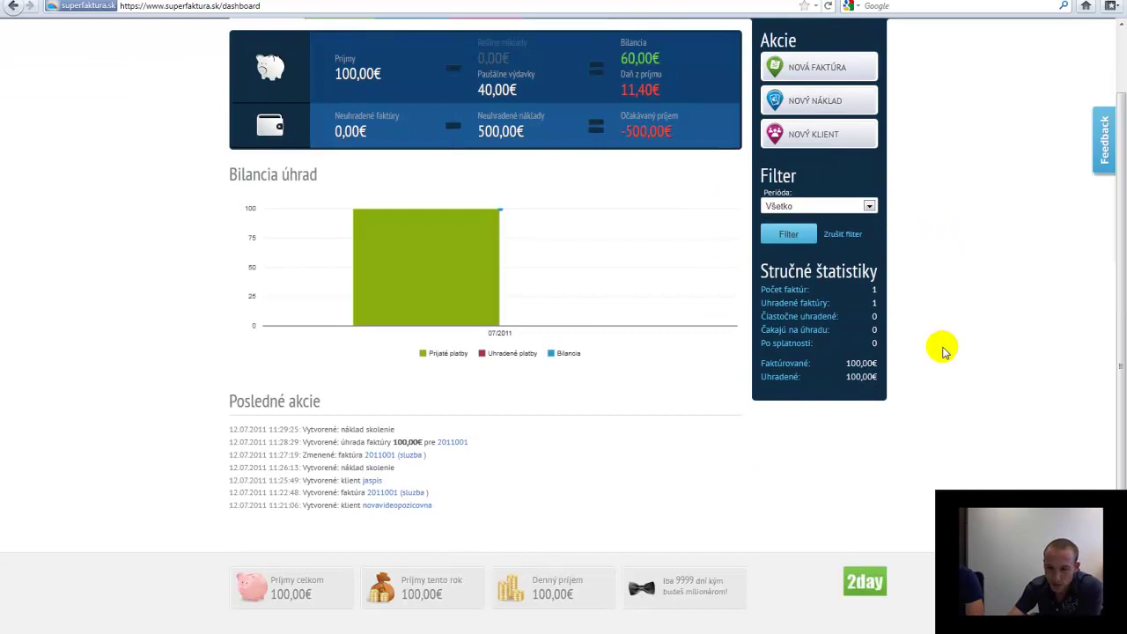
pyautogui.scroll(2, 941, 348)
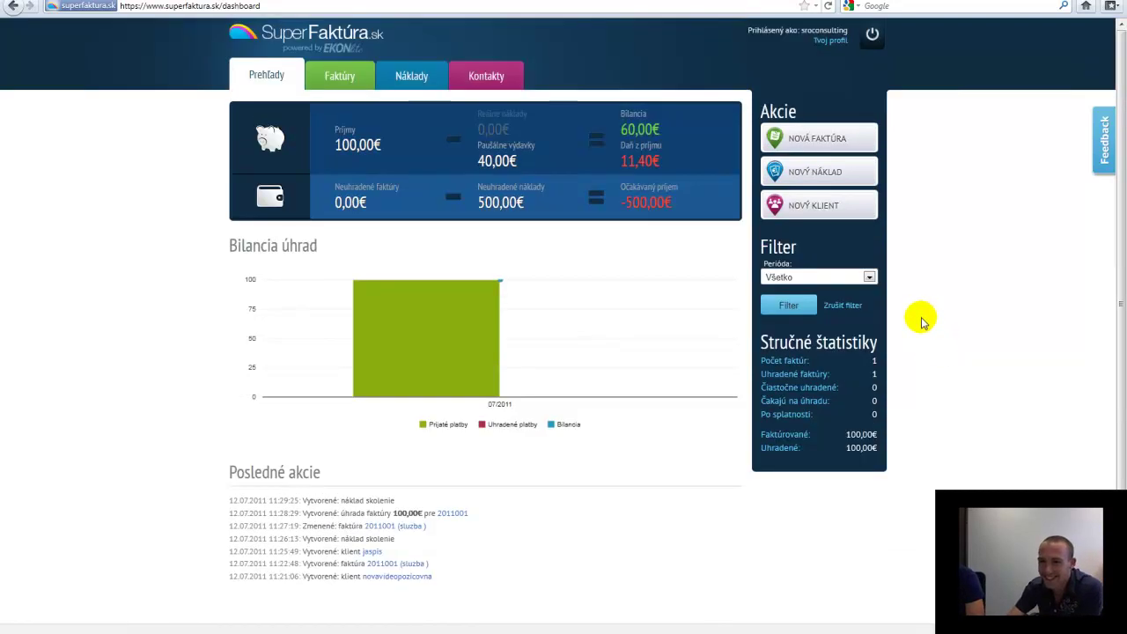
pyautogui.click(873, 37)
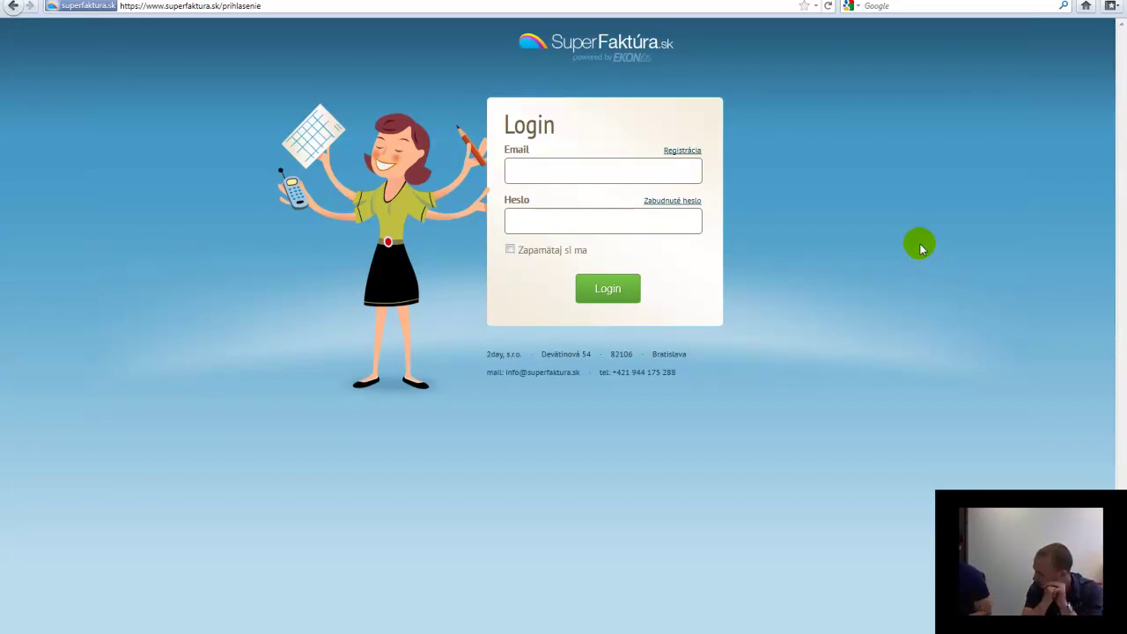
pyautogui.click(243, 6)
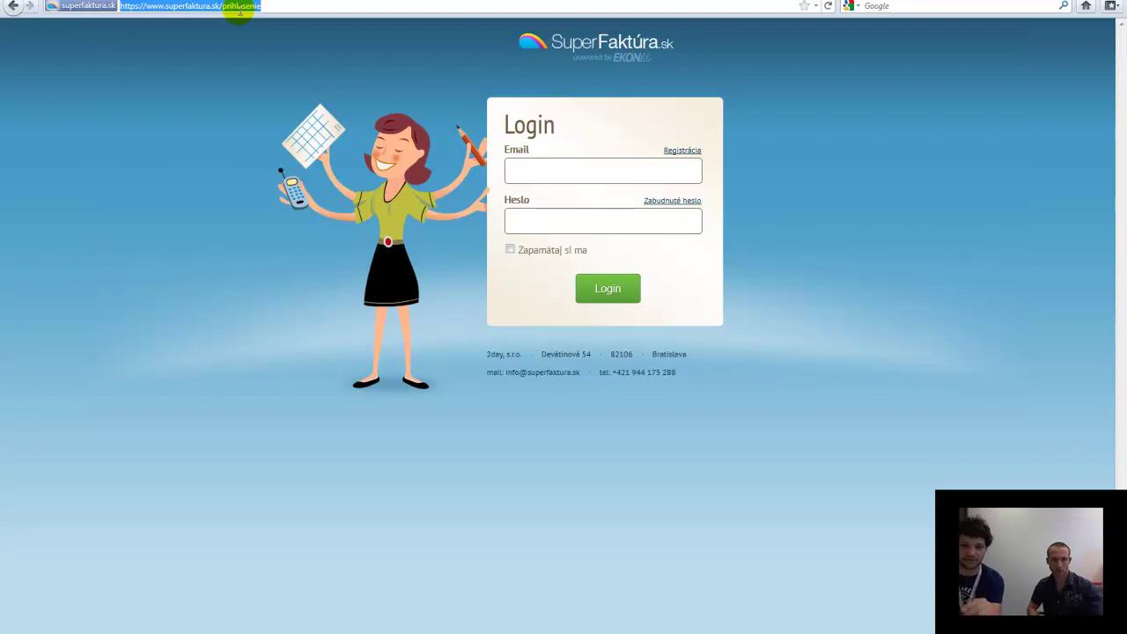
# Go to superfaktura.sk, reload it via DOMOV, and scroll through the savings calculator and features
pyautogui.write('su')
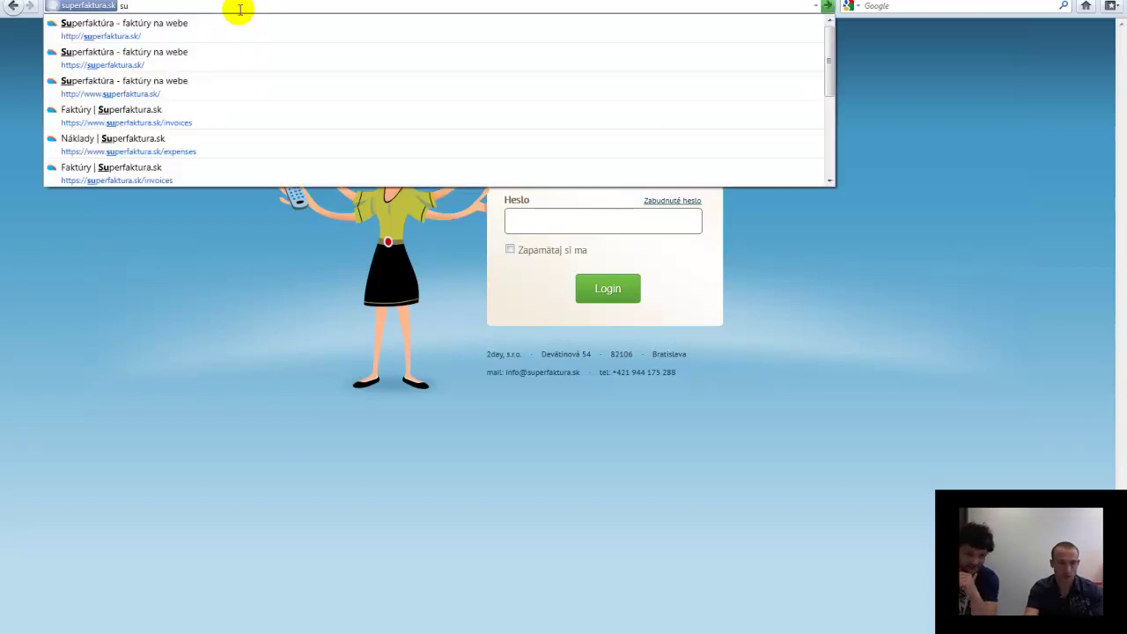
pyautogui.press('Return')
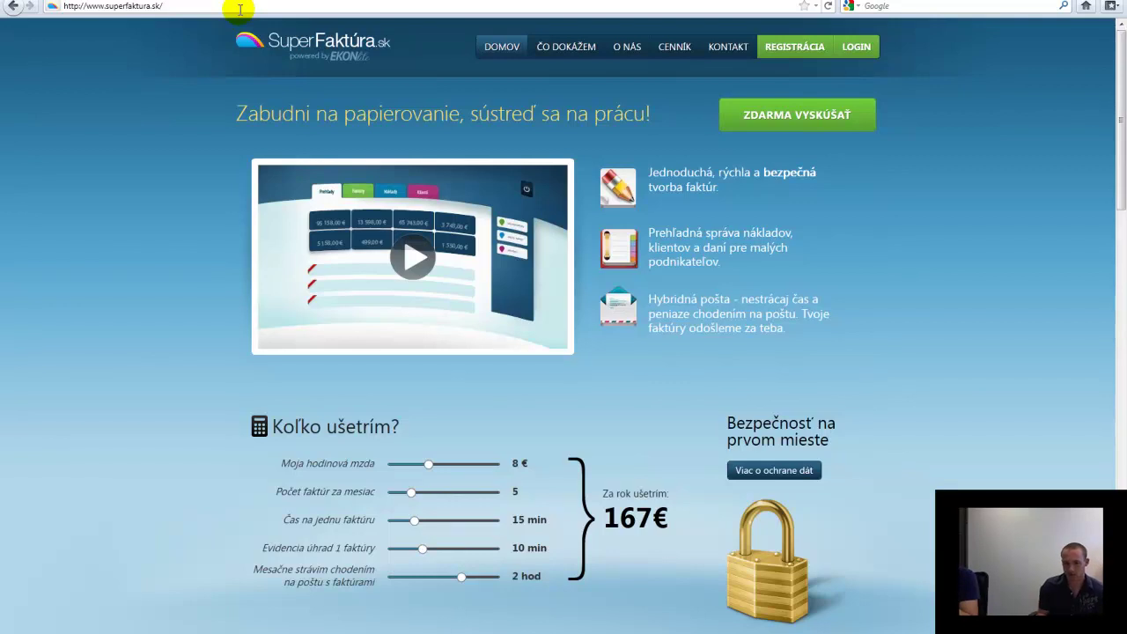
pyautogui.click(491, 47)
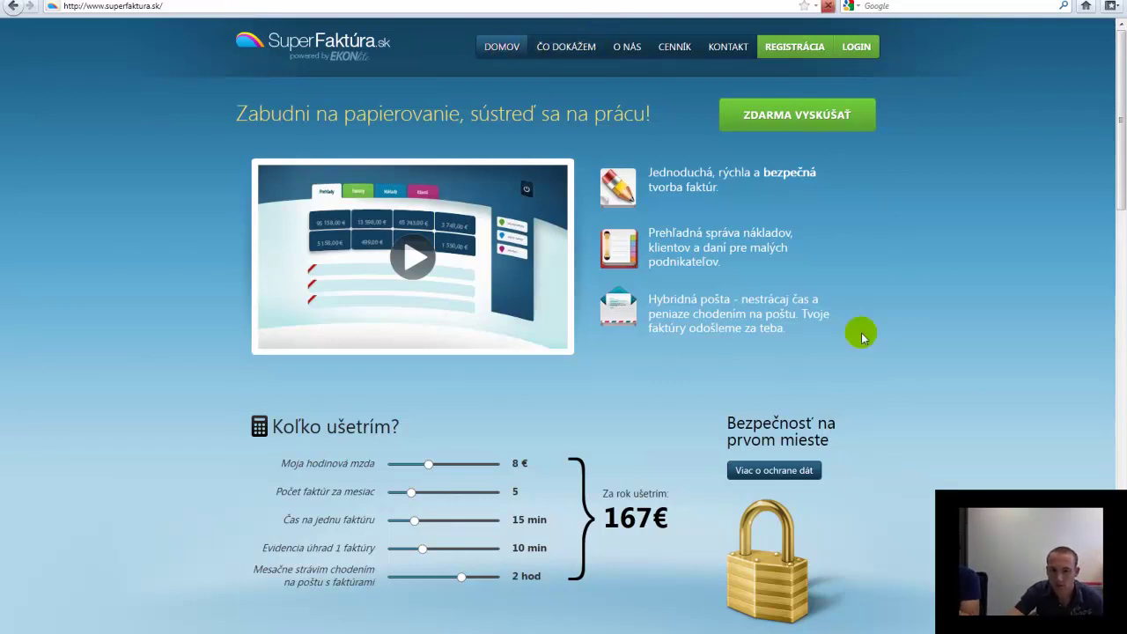
pyautogui.scroll(-5, 872, 337)
pyautogui.scroll(-5, 875, 341)
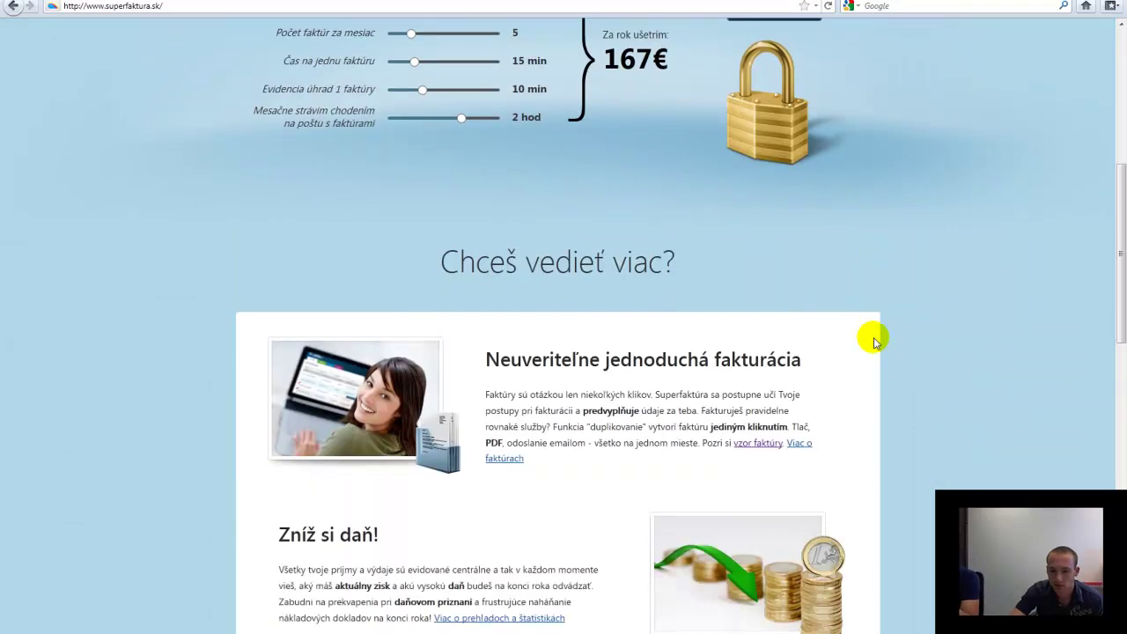
pyautogui.scroll(7, 874, 342)
pyautogui.scroll(3, 874, 339)
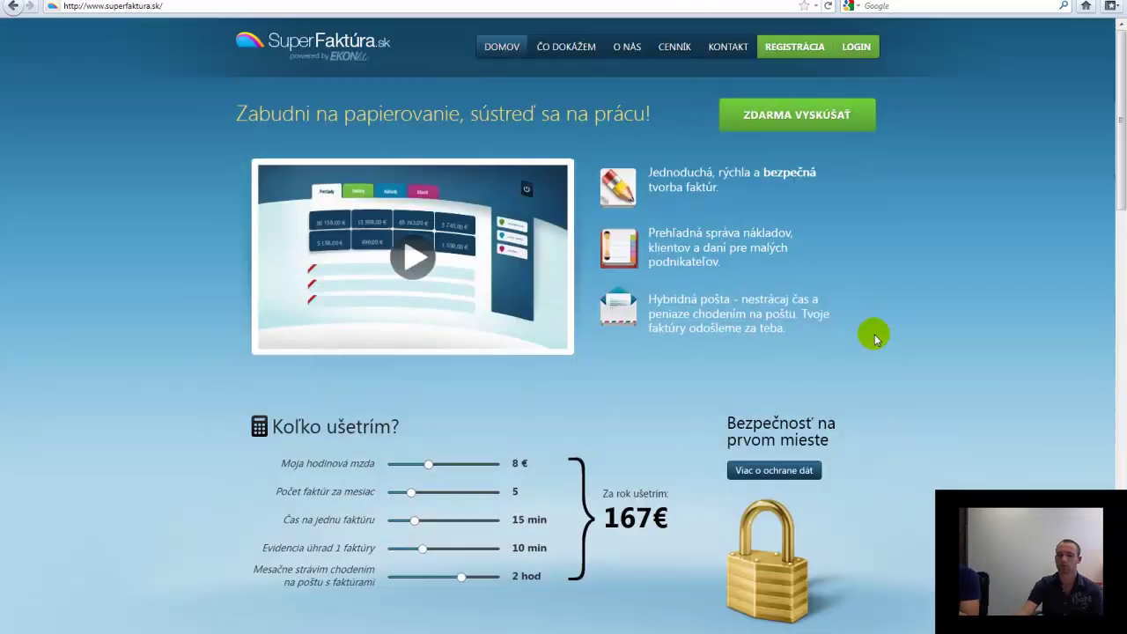
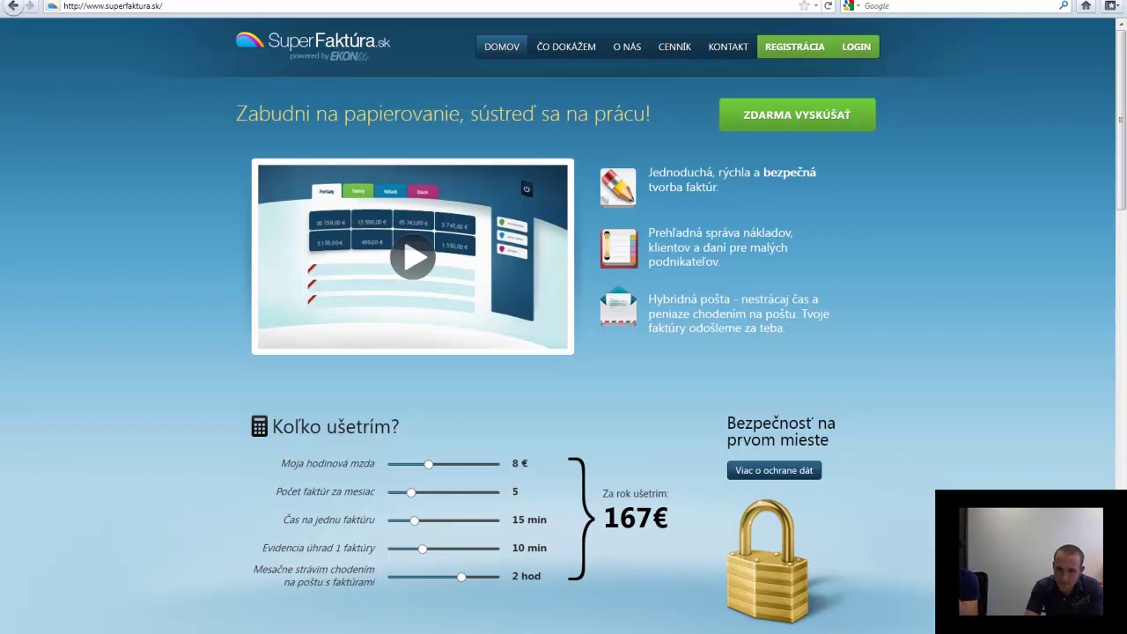
# Scroll the homepage features, then go to the 'Viac o faktúrach' invoicing page
pyautogui.scroll(-7, 264, 229)
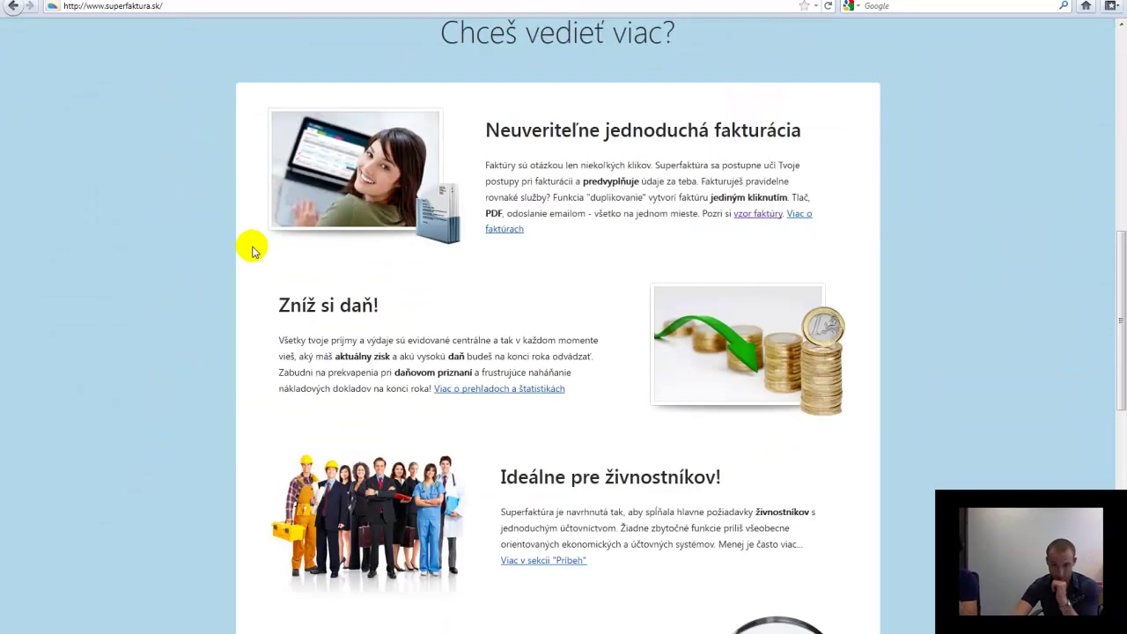
pyautogui.scroll(-7, 252, 251)
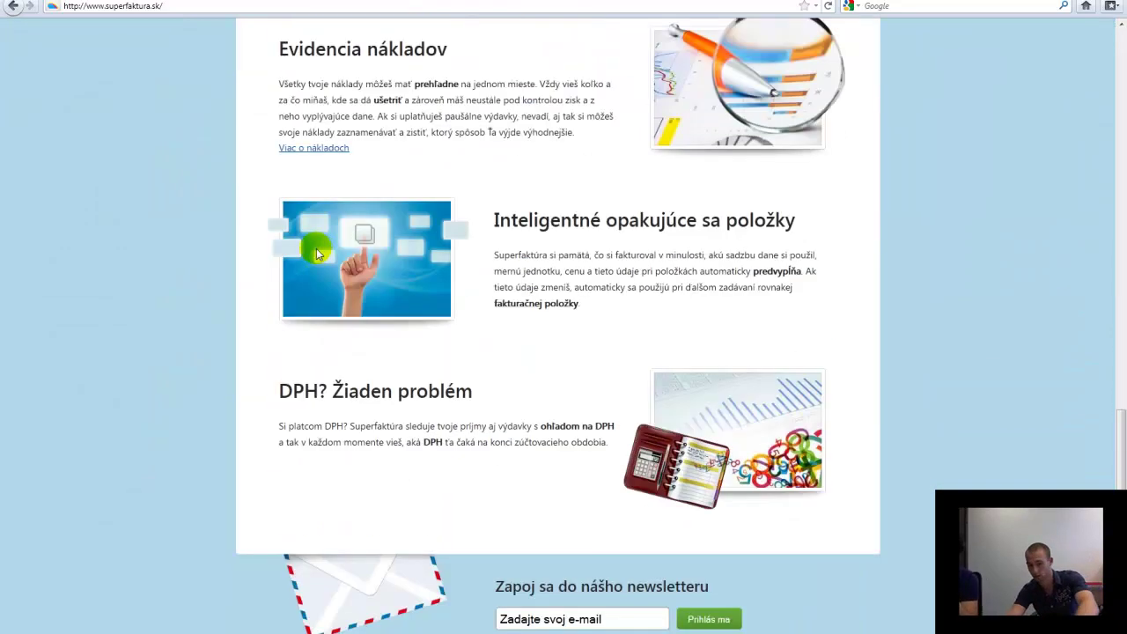
pyautogui.scroll(6, 320, 254)
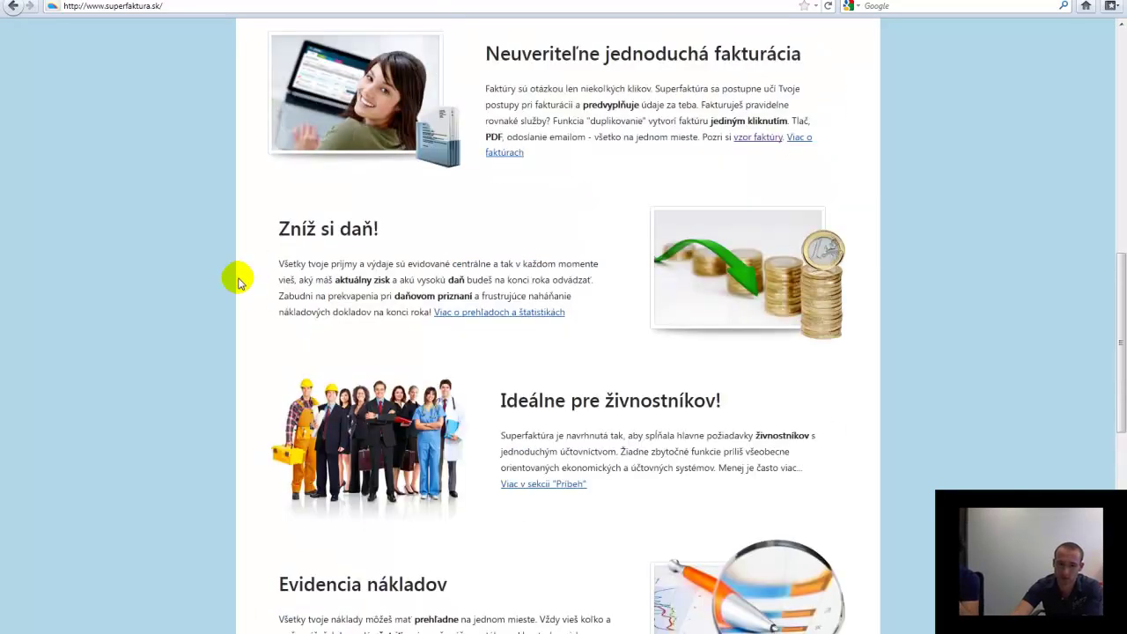
pyautogui.scroll(1, 229, 282)
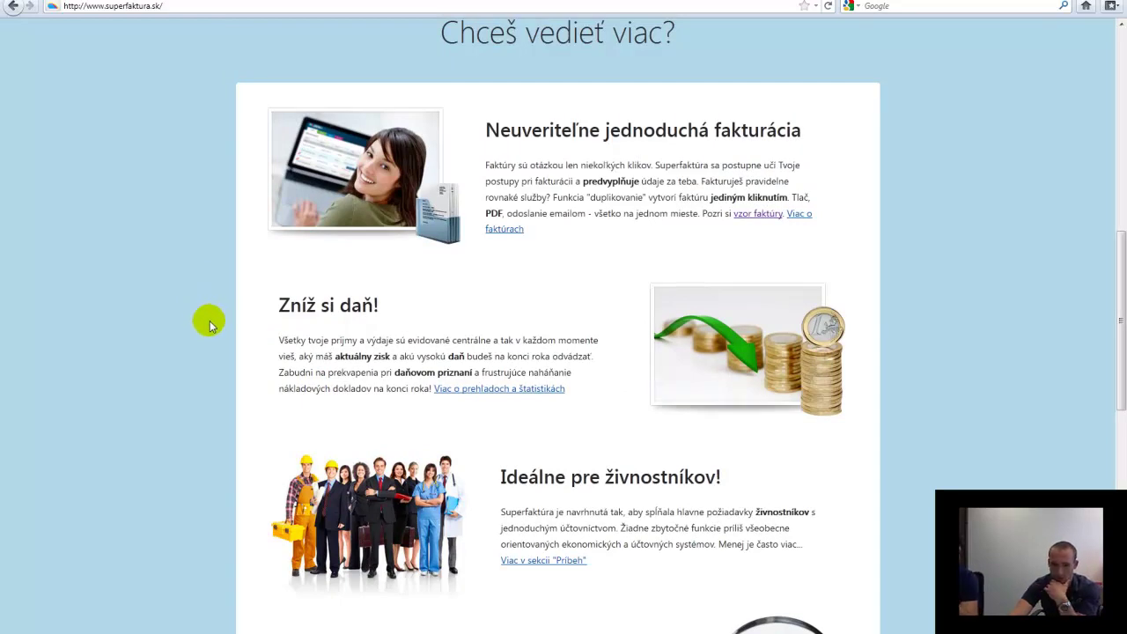
pyautogui.scroll(-7, 210, 321)
pyautogui.scroll(5, 212, 315)
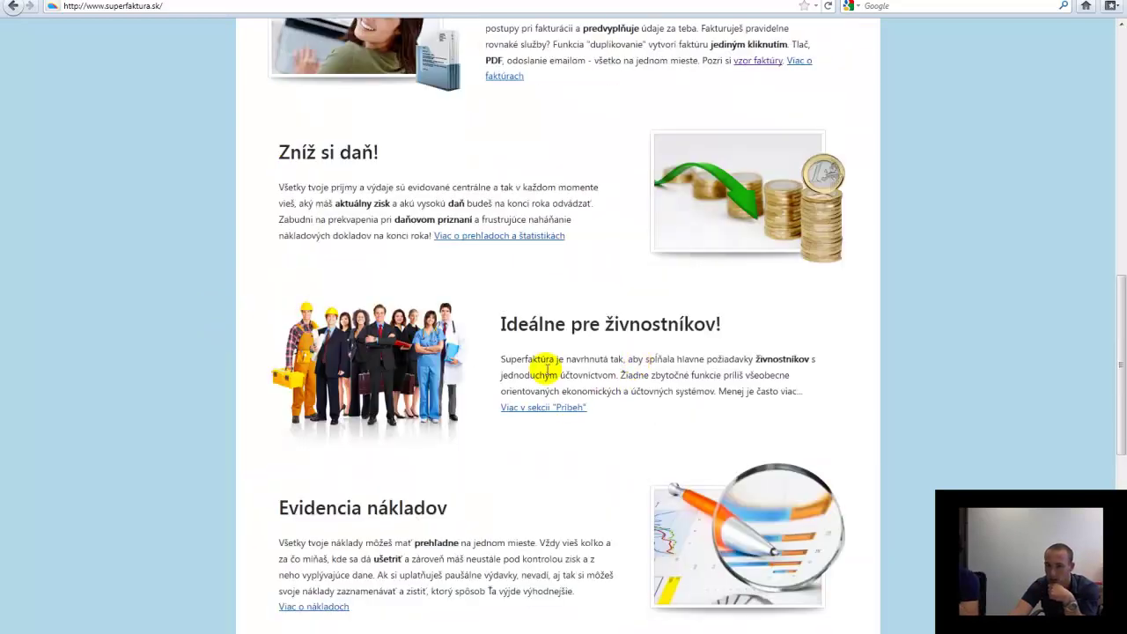
pyautogui.scroll(3, 650, 368)
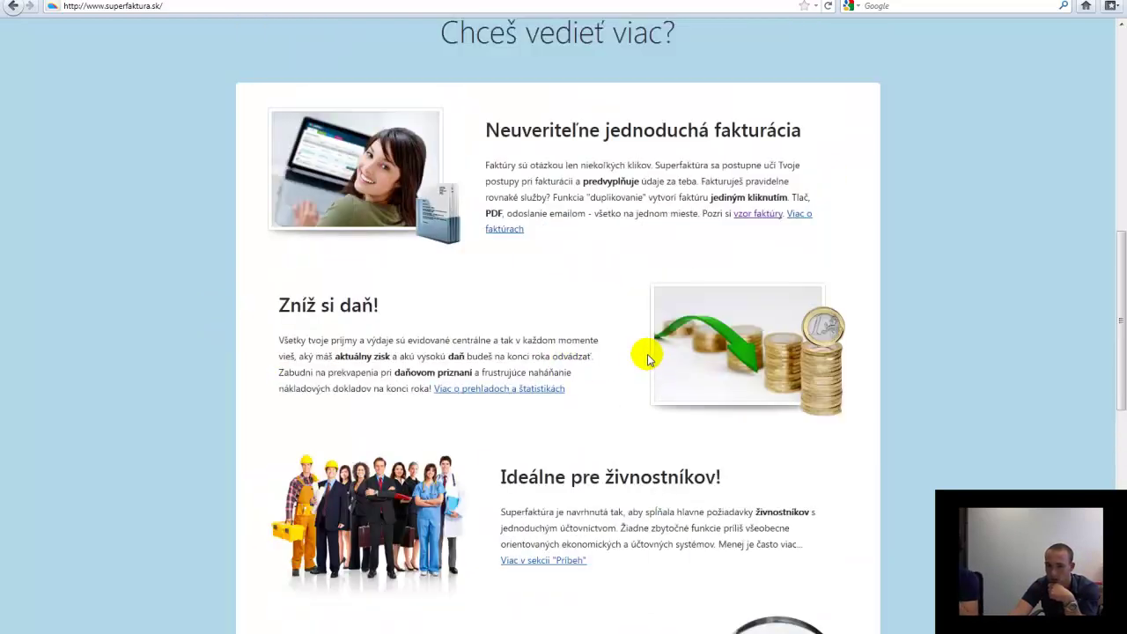
pyautogui.click(799, 214)
# Preview the 'vzor faktúry' sample invoice PDF, then return to the Fakturácia page
pyautogui.scroll(-10, 599, 403)
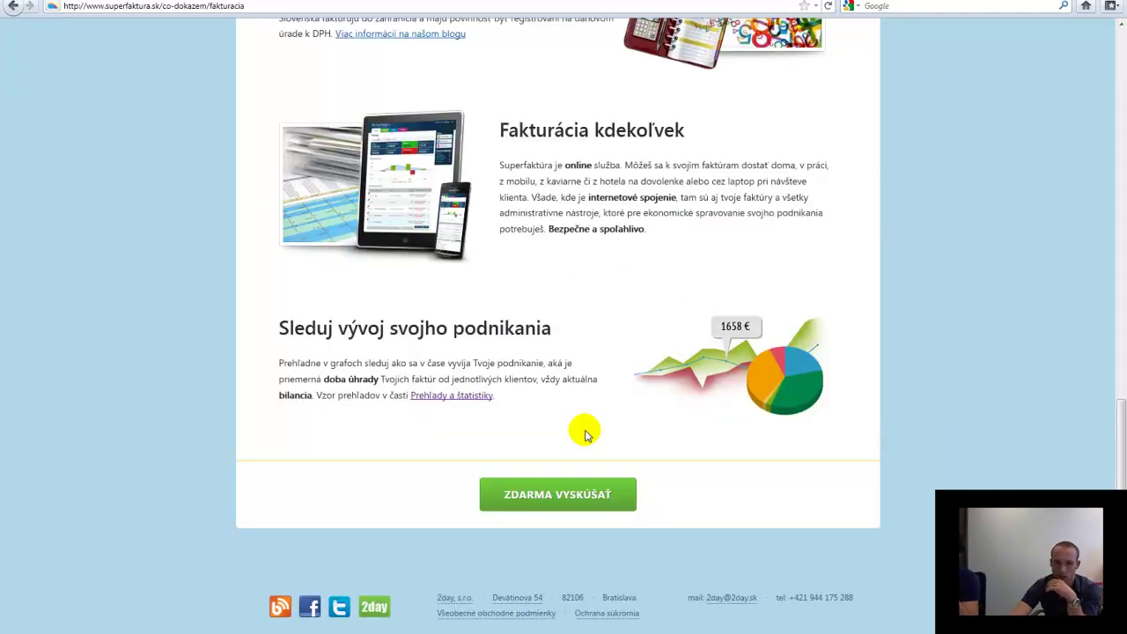
pyautogui.scroll(10, 585, 431)
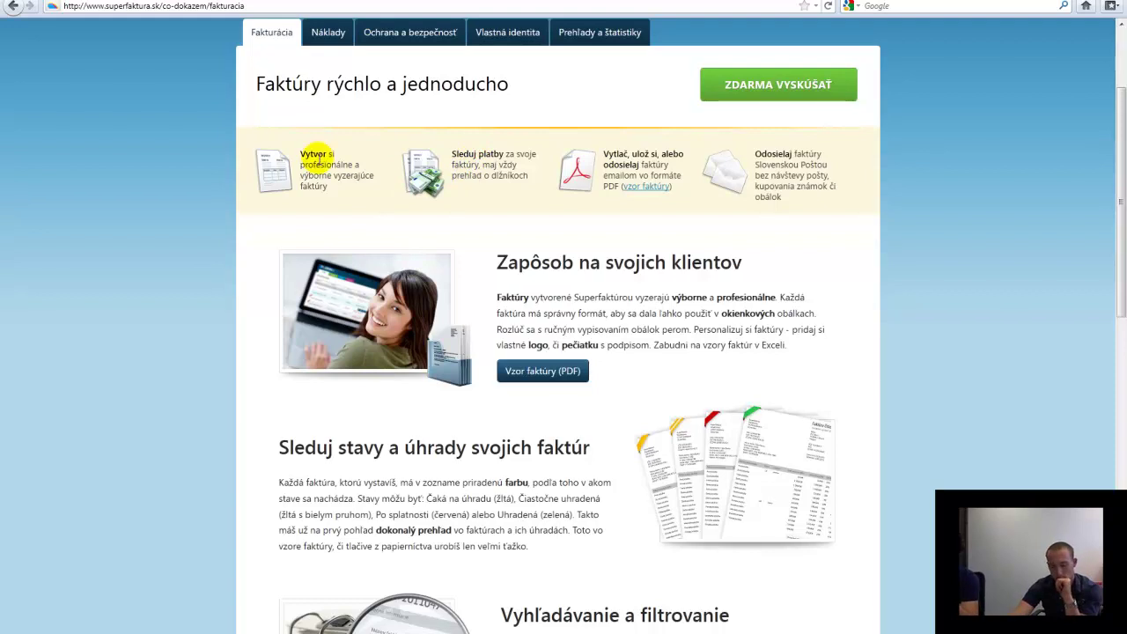
pyautogui.moveTo(604, 186); pyautogui.dragTo(662, 192)
pyautogui.click(655, 185)
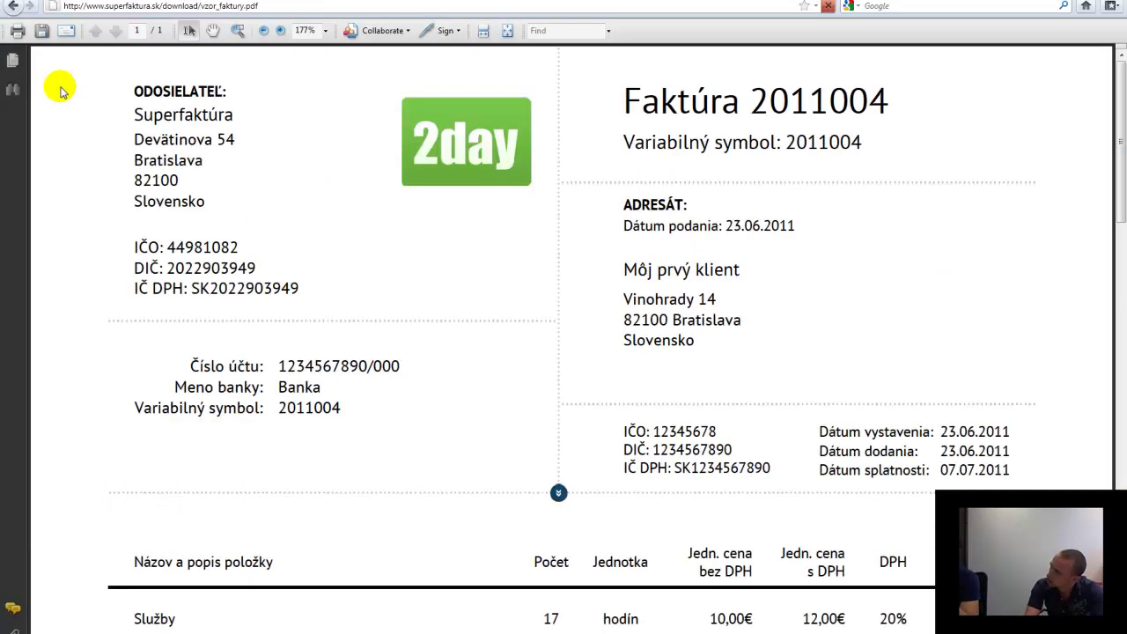
pyautogui.click(12, 6)
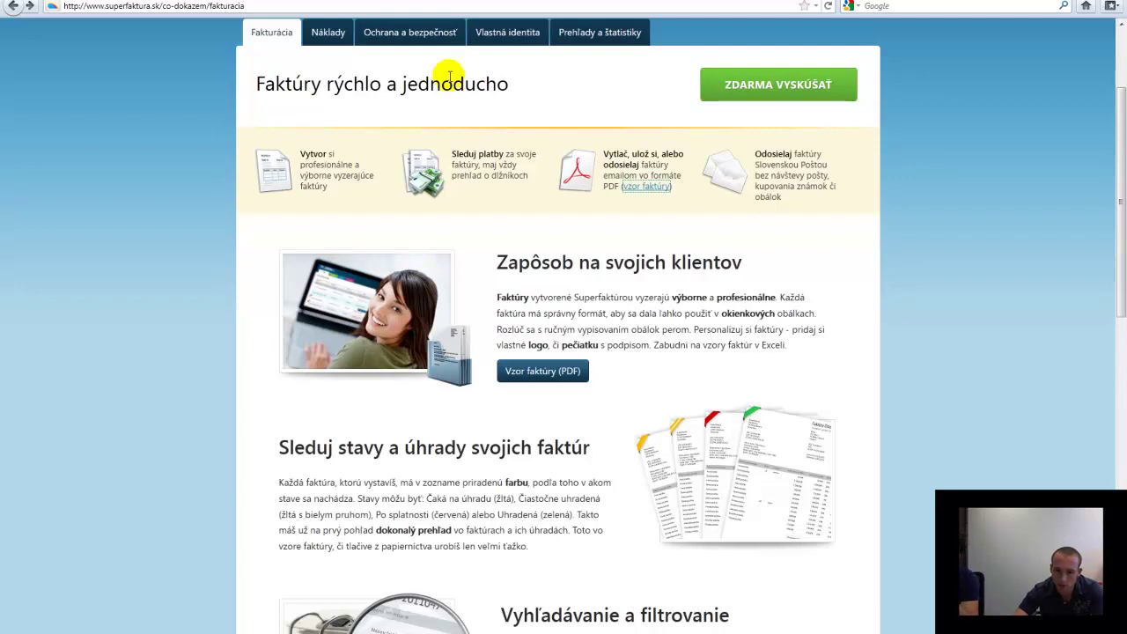
pyautogui.scroll(-10, 261, 216)
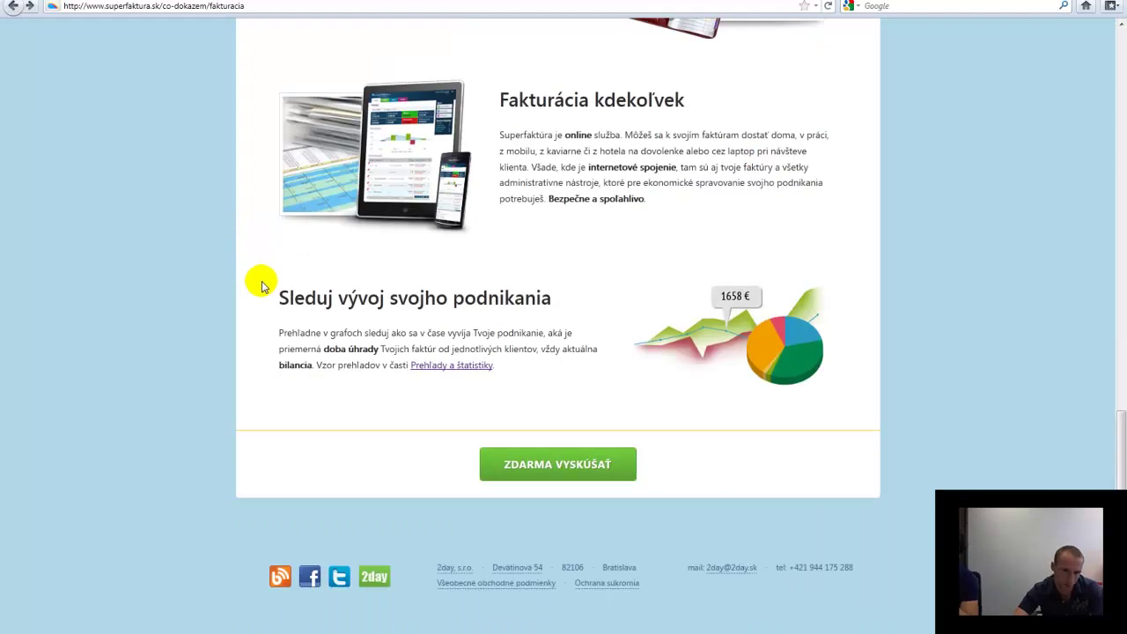
pyautogui.scroll(4, 262, 285)
pyautogui.scroll(-3, 260, 286)
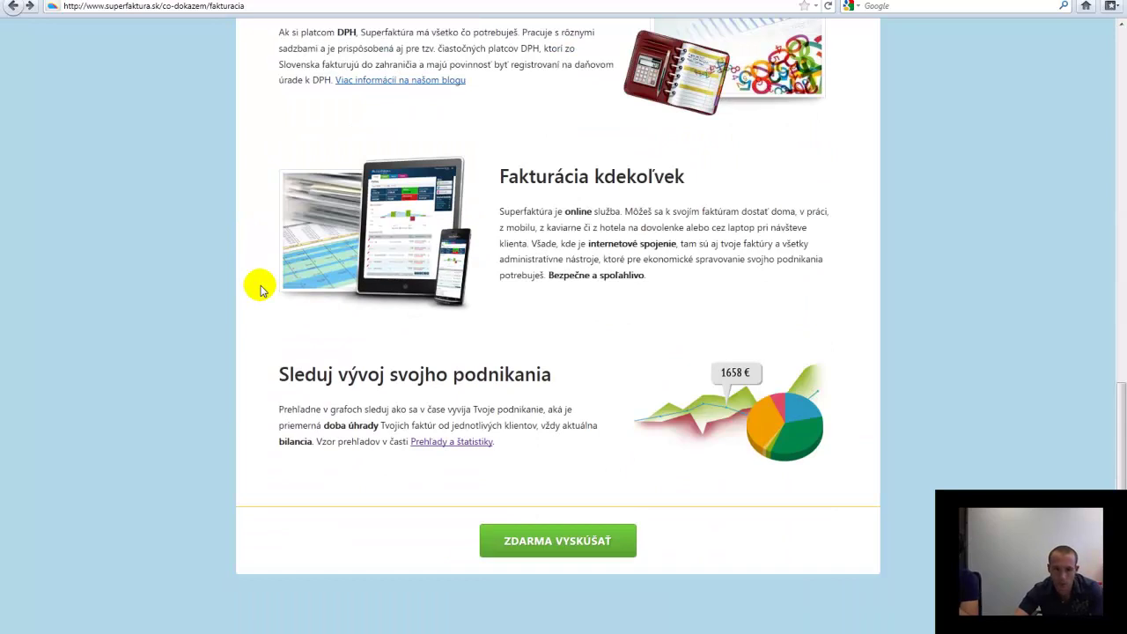
pyautogui.scroll(3, 260, 290)
pyautogui.scroll(9, 261, 290)
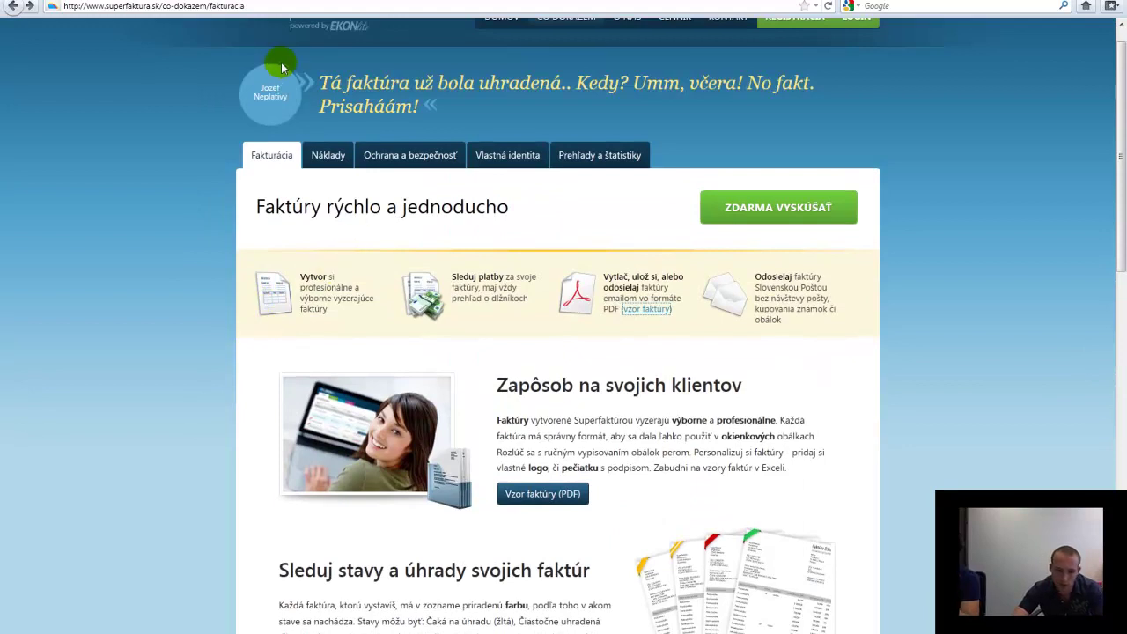
# Switch to the Náklady expenses section and scroll through it
pyautogui.click(328, 156)
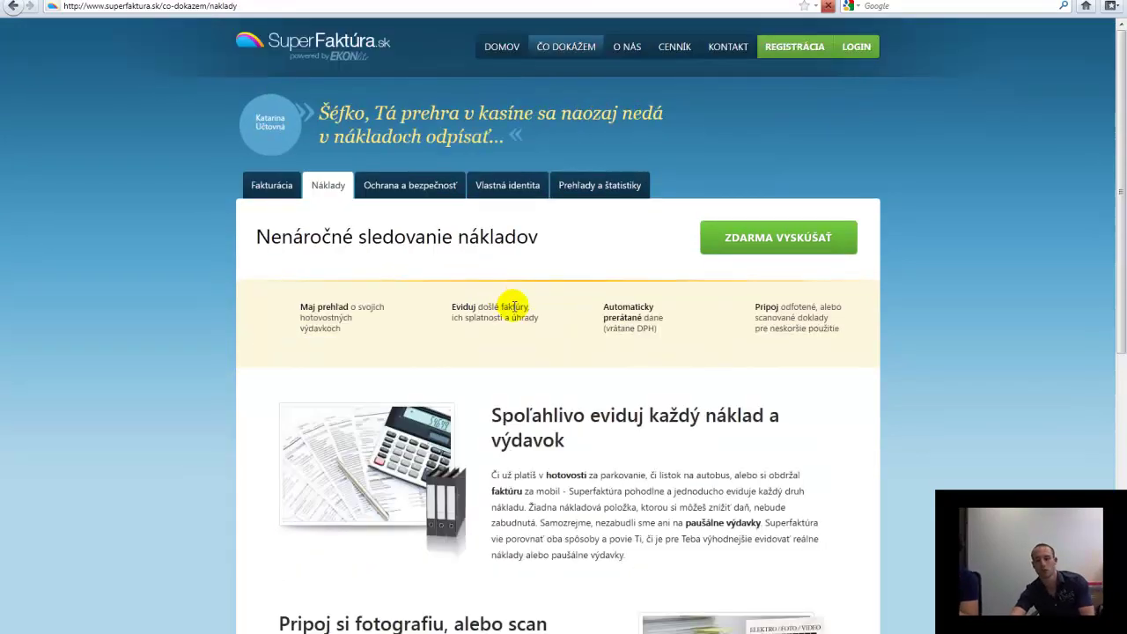
pyautogui.scroll(-5, 528, 313)
pyautogui.scroll(-4, 553, 324)
pyautogui.scroll(9, 297, 332)
# Read through the Ochrana a bezpečnosť section, then open the Vlastná identita page
pyautogui.click(401, 190)
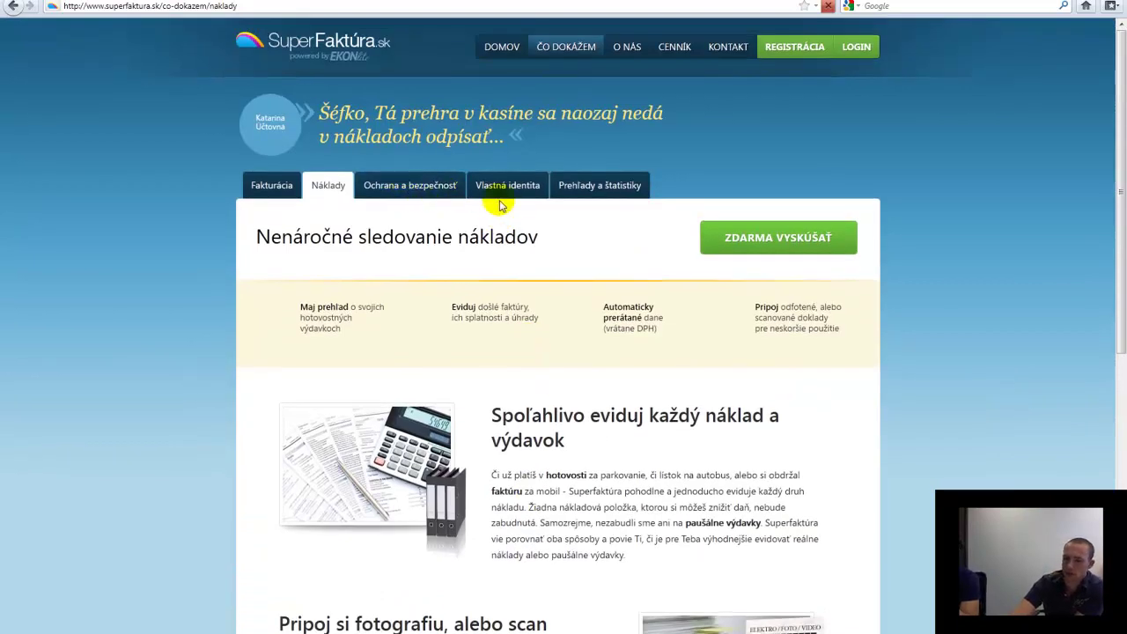
pyautogui.scroll(-18, 520, 419)
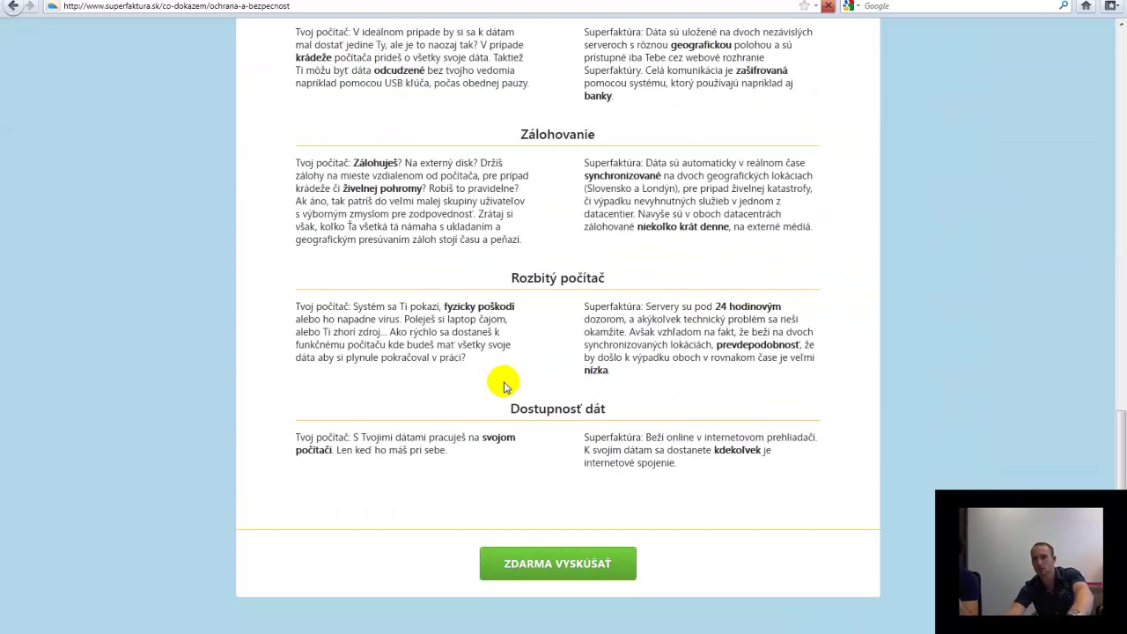
pyautogui.scroll(18, 508, 380)
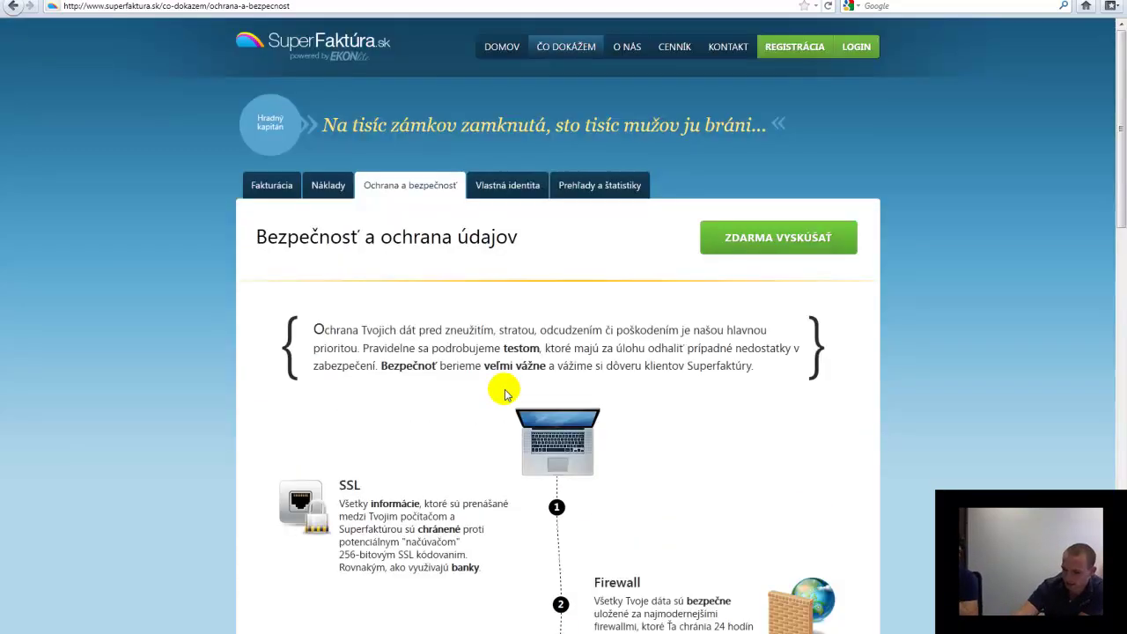
pyautogui.scroll(-3, 505, 394)
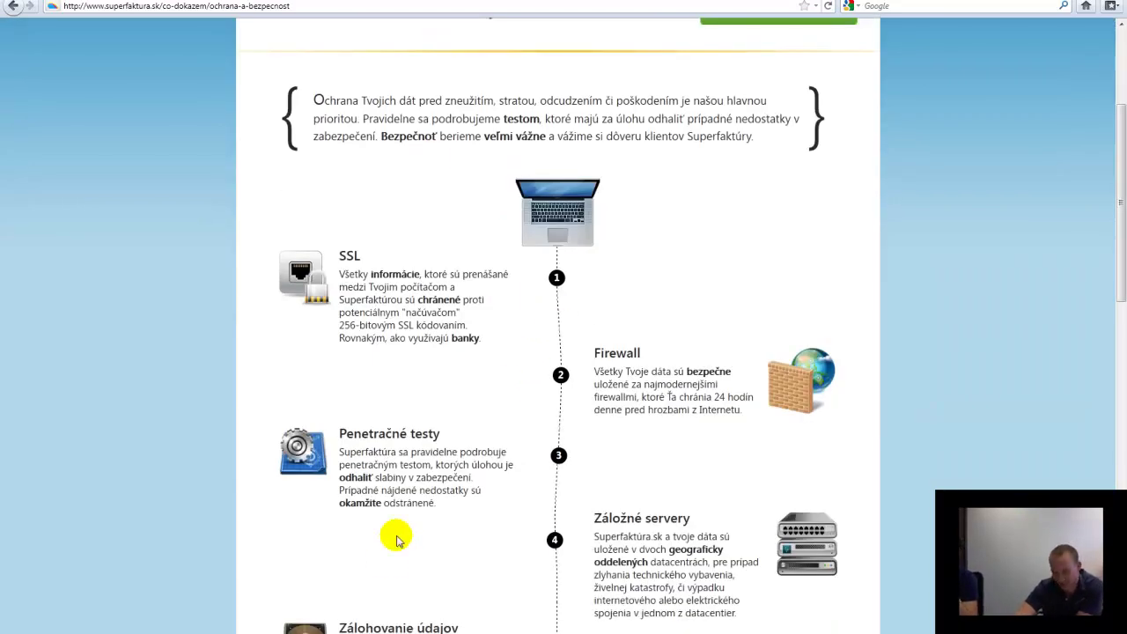
pyautogui.scroll(-15, 442, 400)
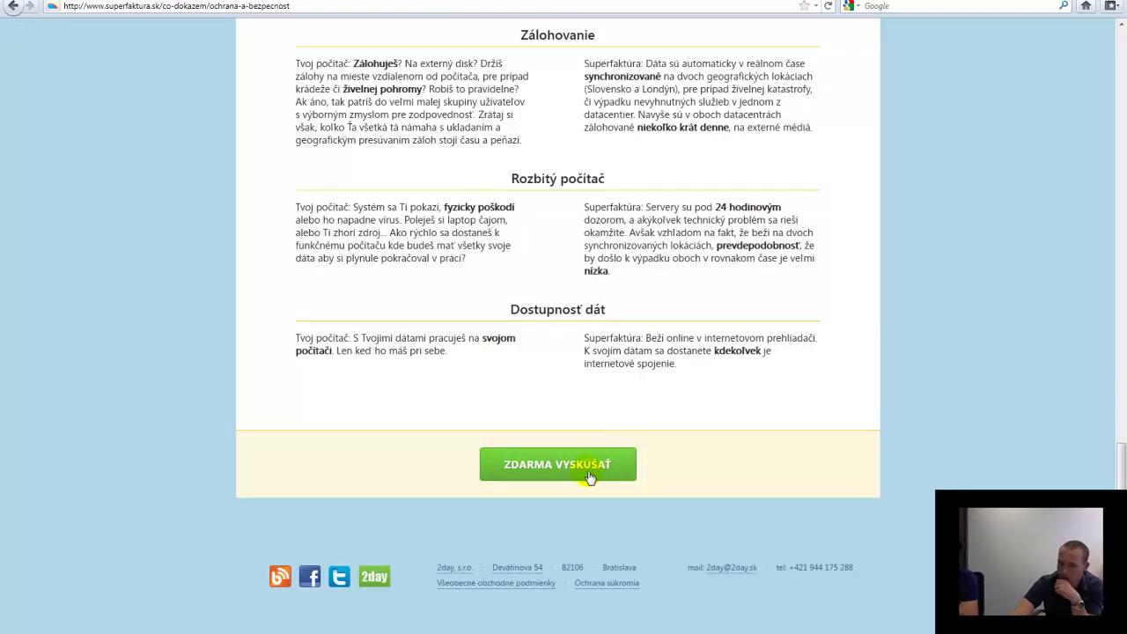
pyautogui.scroll(15, 585, 478)
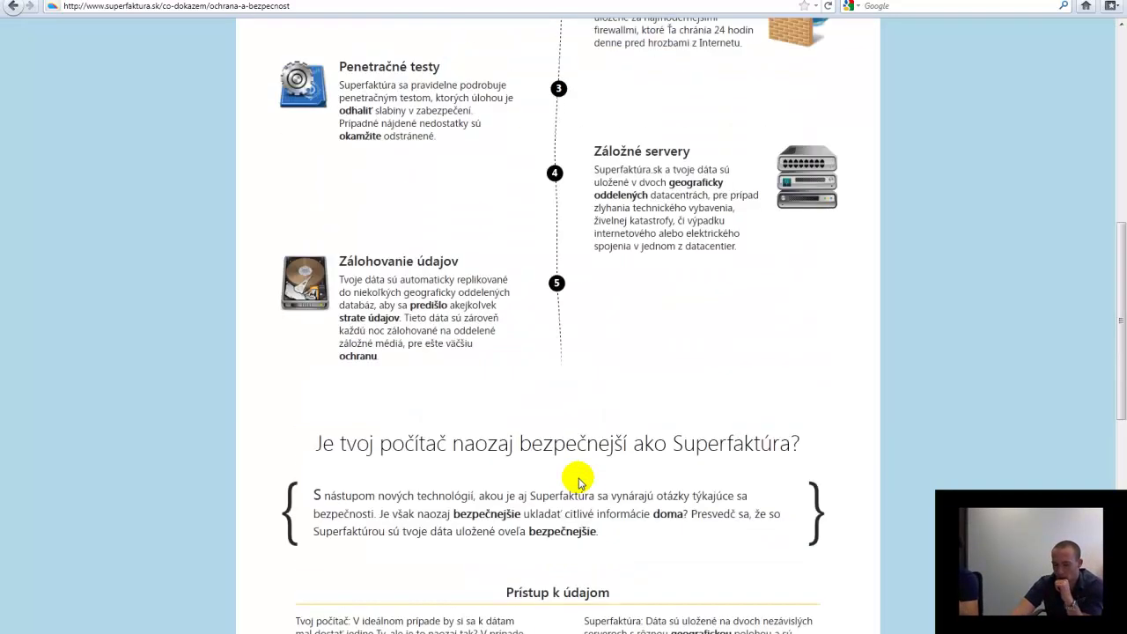
pyautogui.scroll(-3, 580, 482)
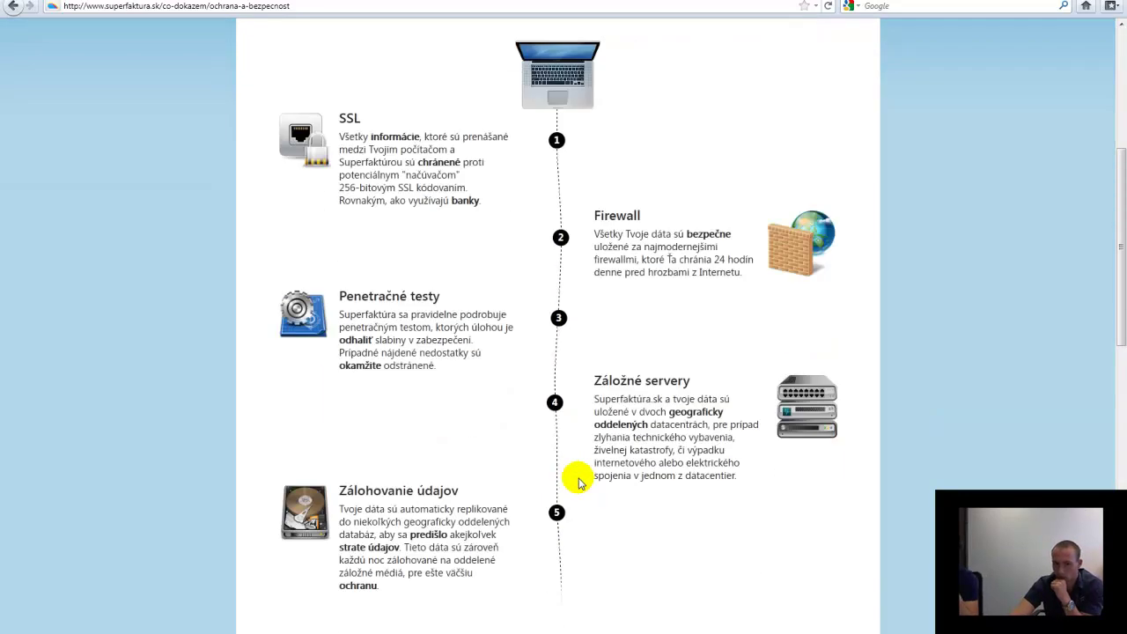
pyautogui.scroll(7, 579, 483)
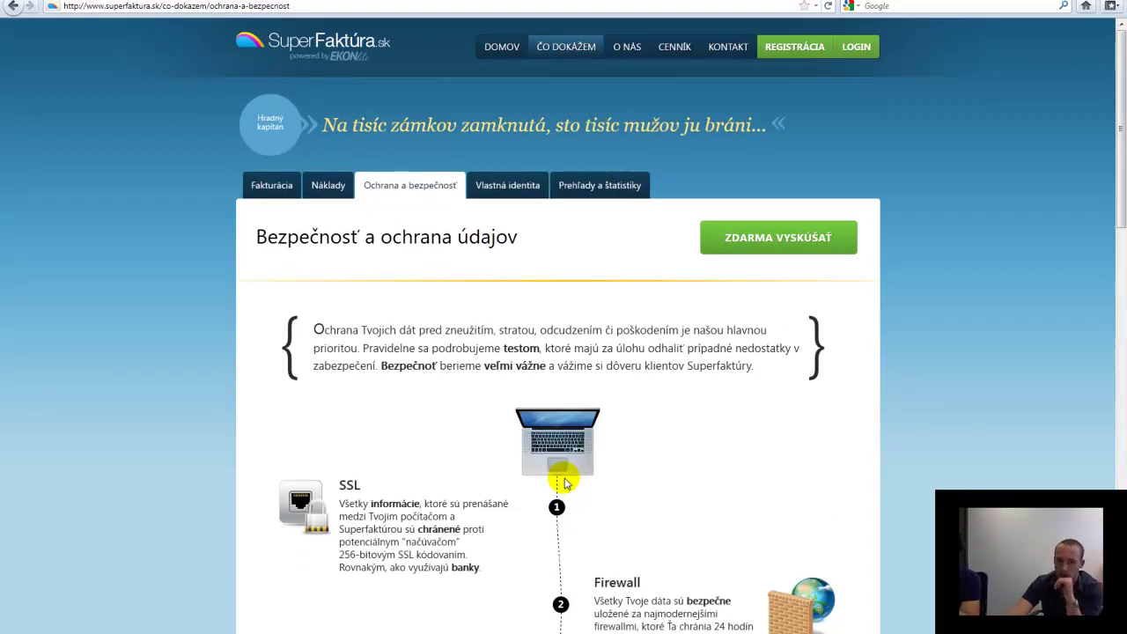
pyautogui.scroll(-4, 566, 483)
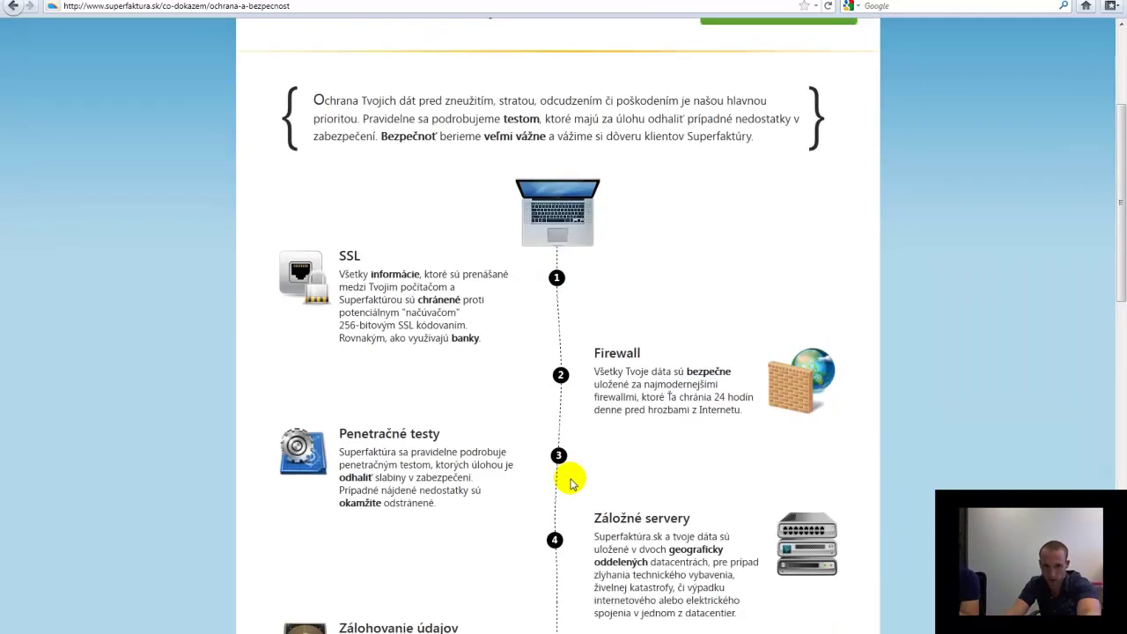
pyautogui.scroll(-15, 569, 483)
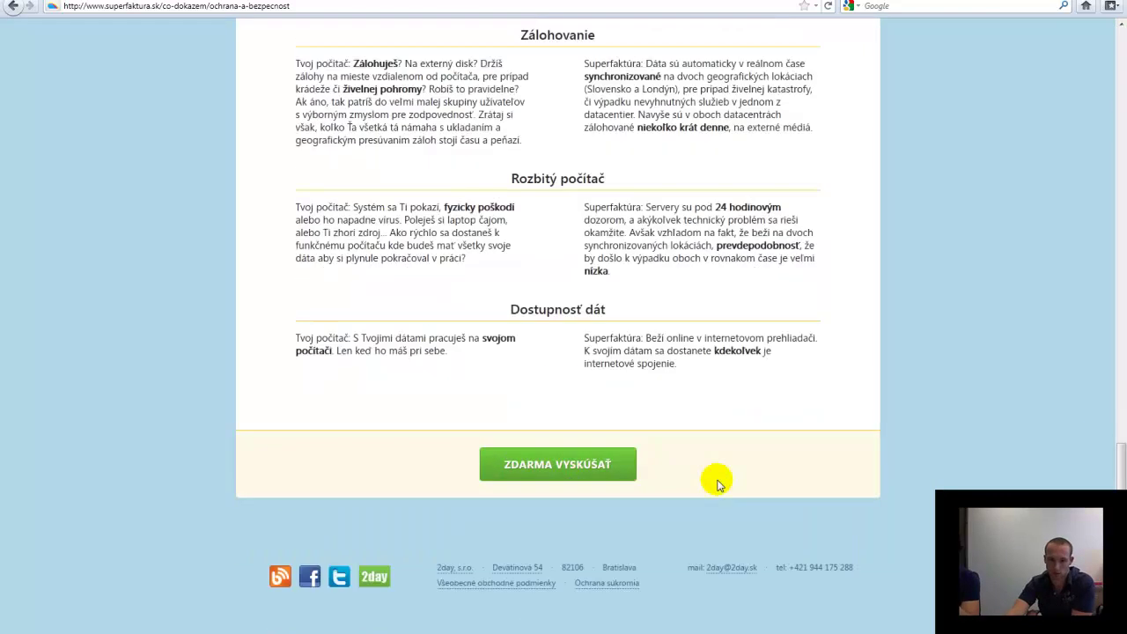
pyautogui.scroll(3, 717, 482)
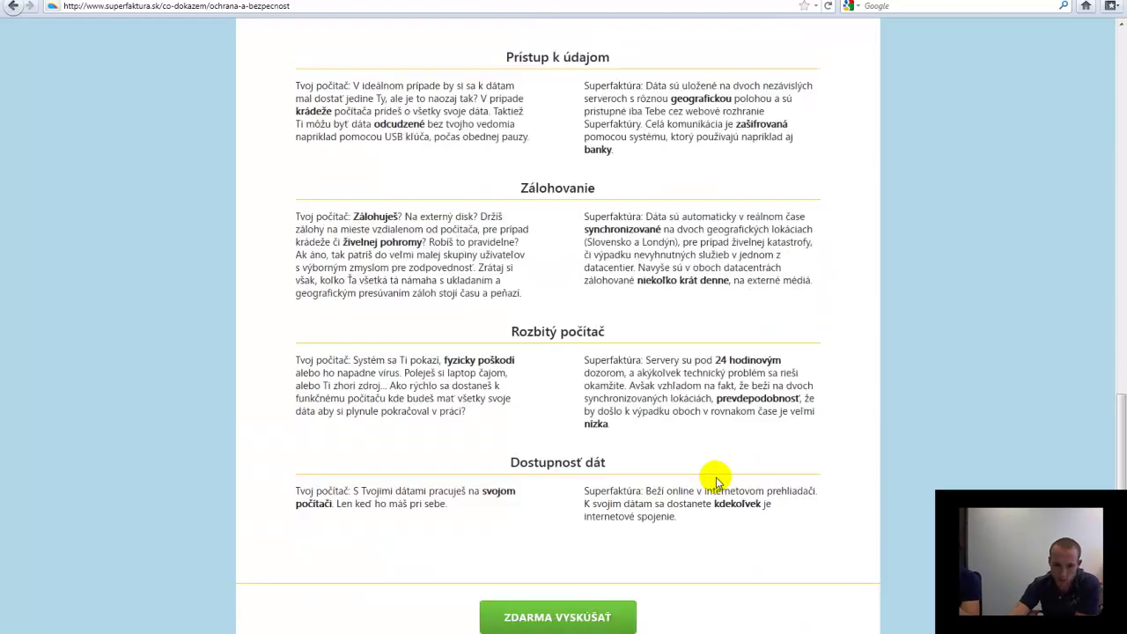
pyautogui.scroll(18, 717, 481)
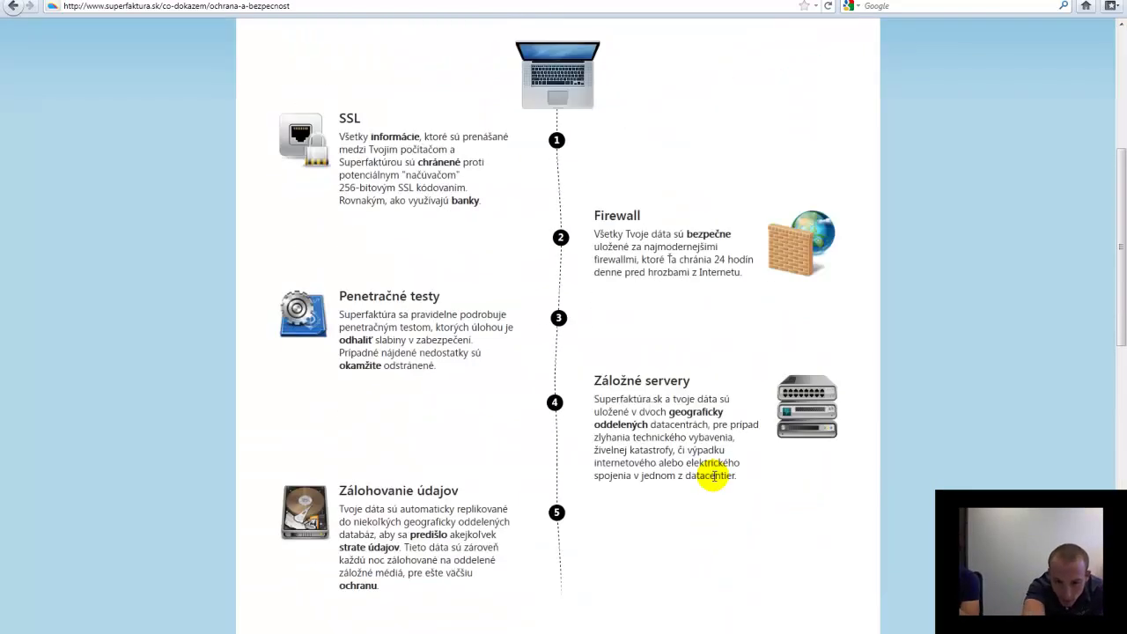
pyautogui.scroll(7, 713, 480)
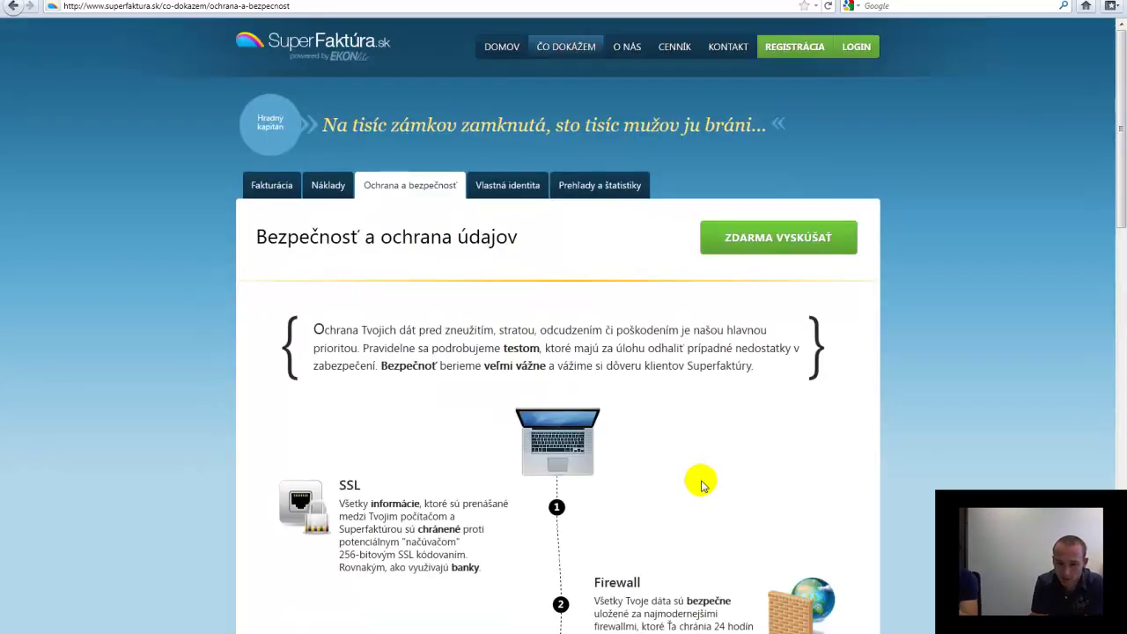
pyautogui.click(513, 188)
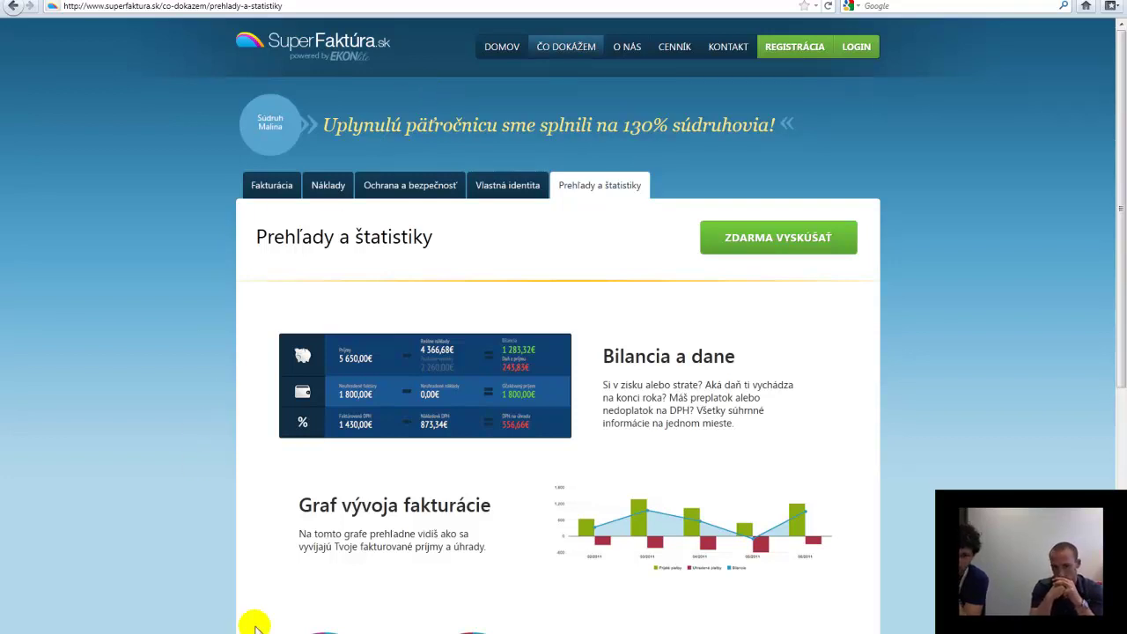
# Bring up the Skype call, show its chat, and open the superfaktura.sk/public/index2 link
pyautogui.click(190, 632)
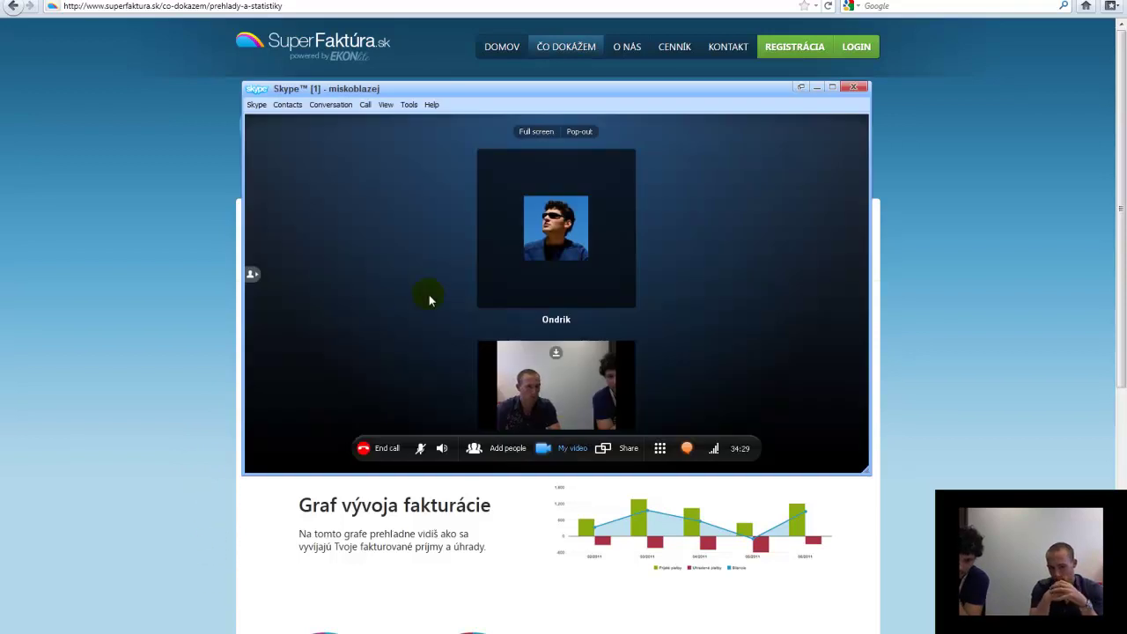
pyautogui.moveTo(516, 106); pyautogui.dragTo(643, 83)
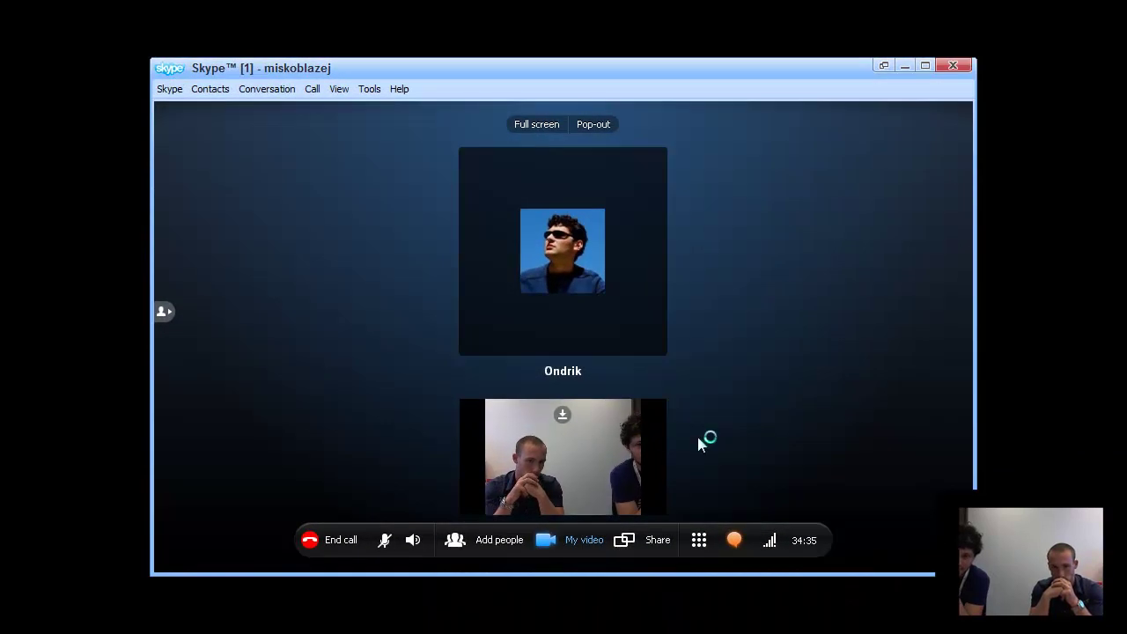
pyautogui.click(268, 89)
pyautogui.moveTo(399, 89)
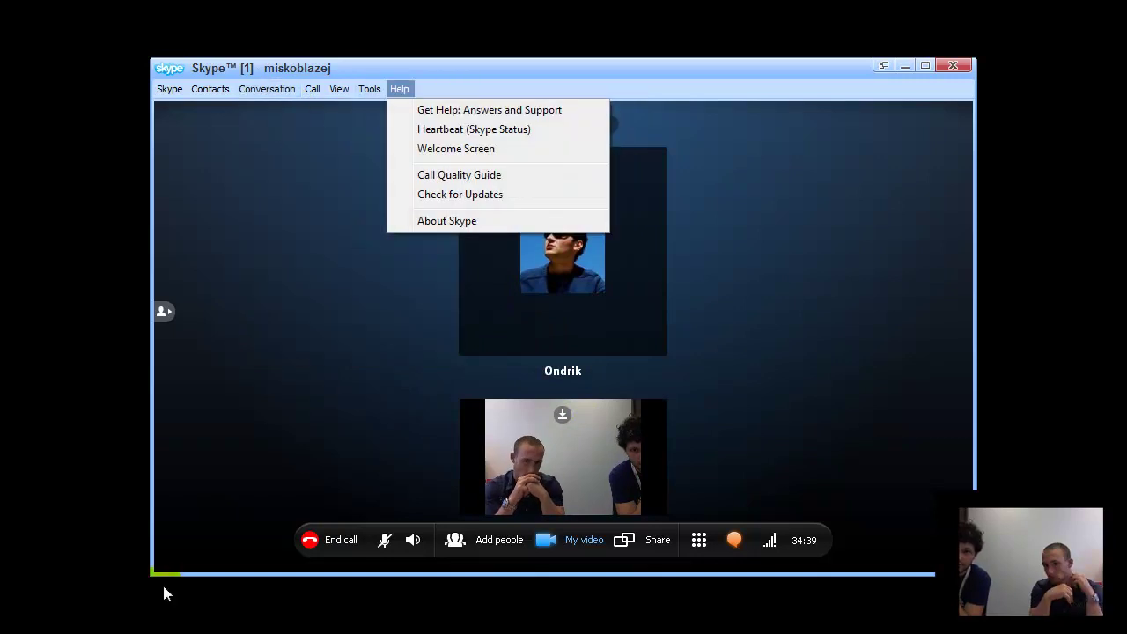
pyautogui.click(221, 519)
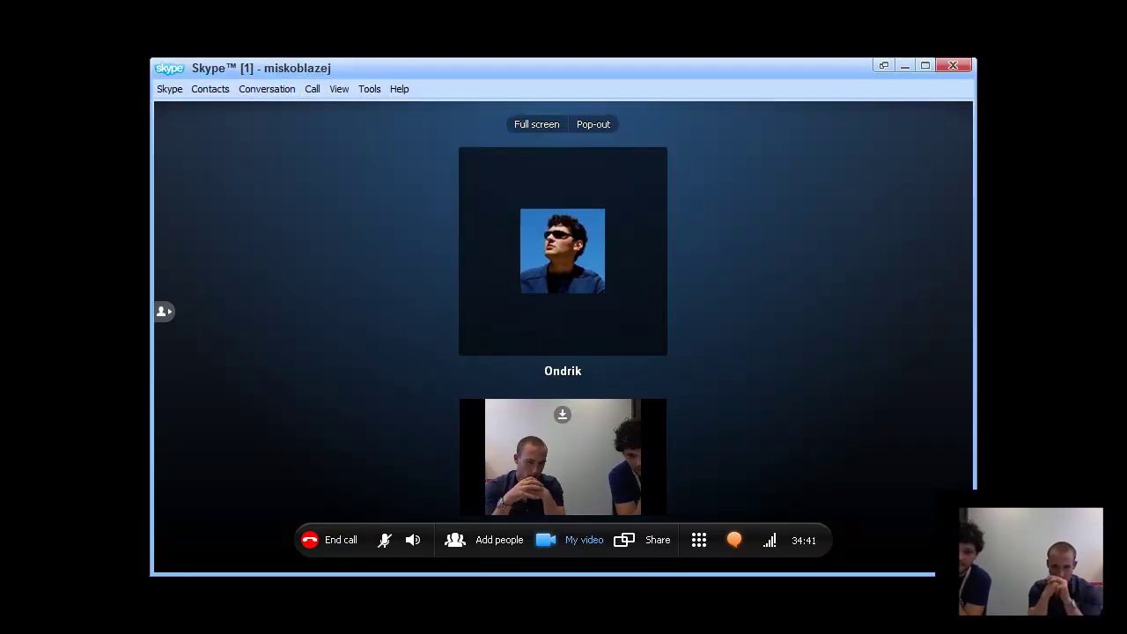
pyautogui.click(736, 540)
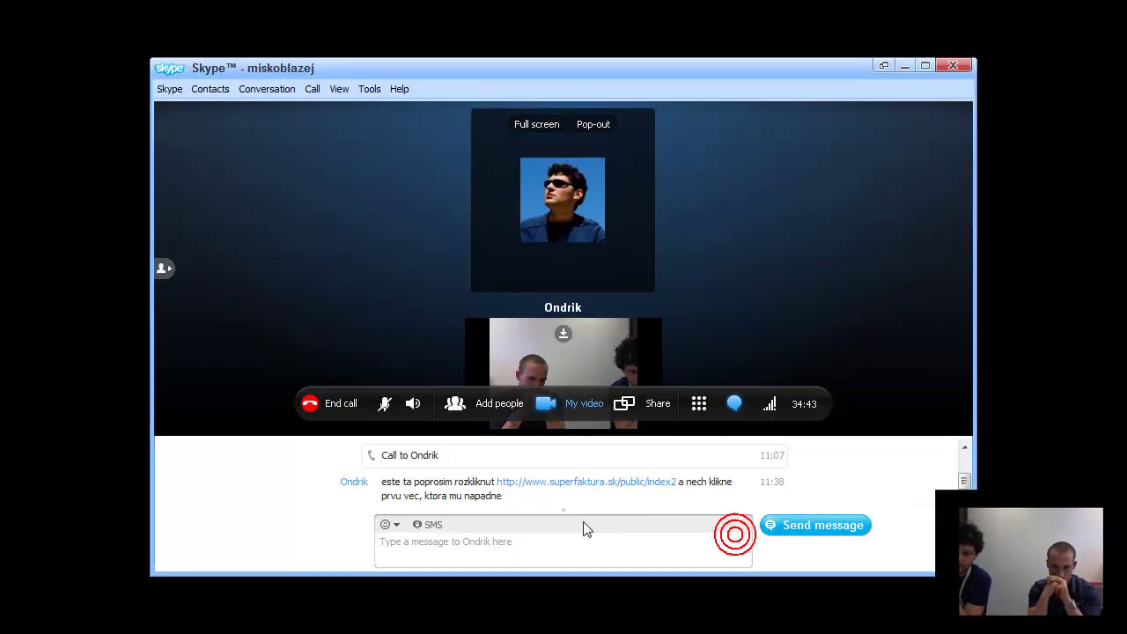
pyautogui.click(572, 482)
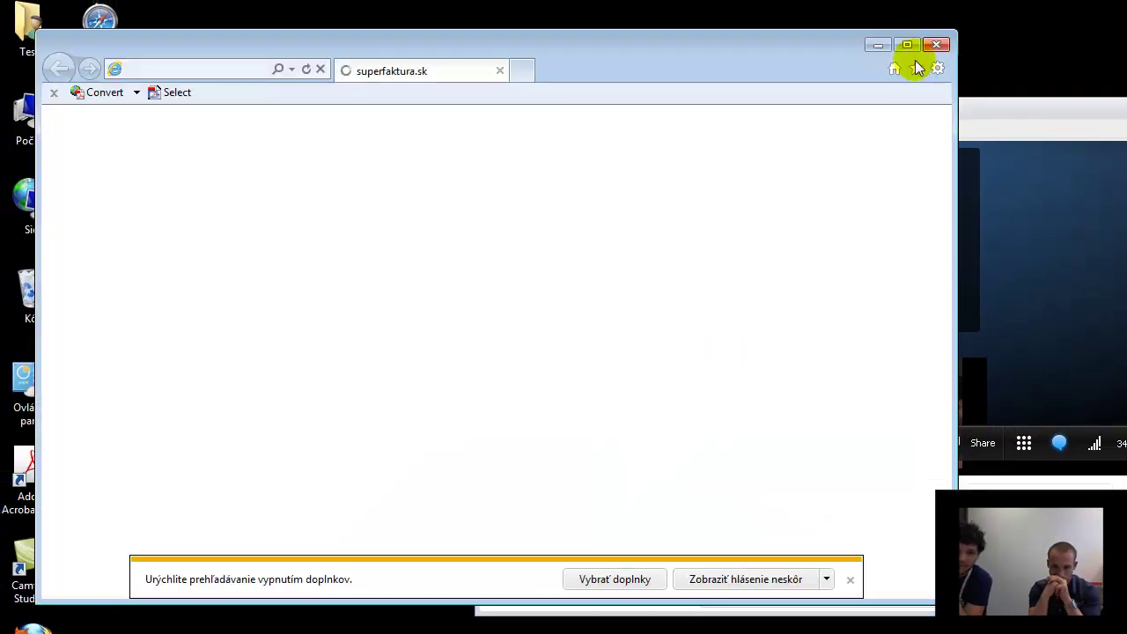
# Reposition the Internet Explorer window and maximize it
pyautogui.click(936, 67)
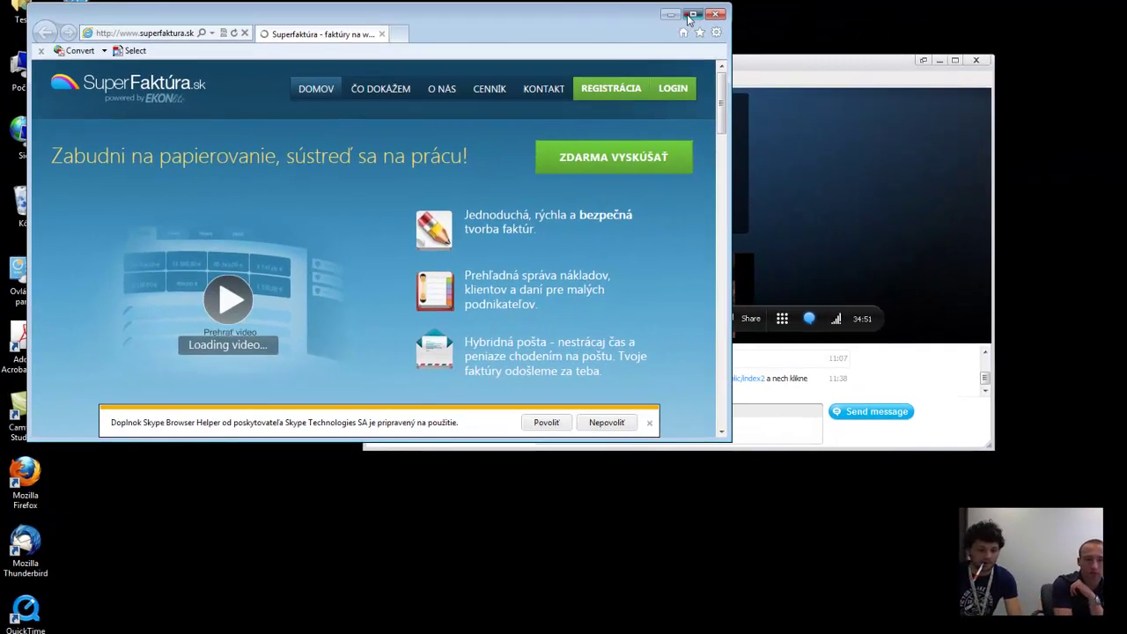
pyautogui.moveTo(877, 66); pyautogui.dragTo(838, 28)
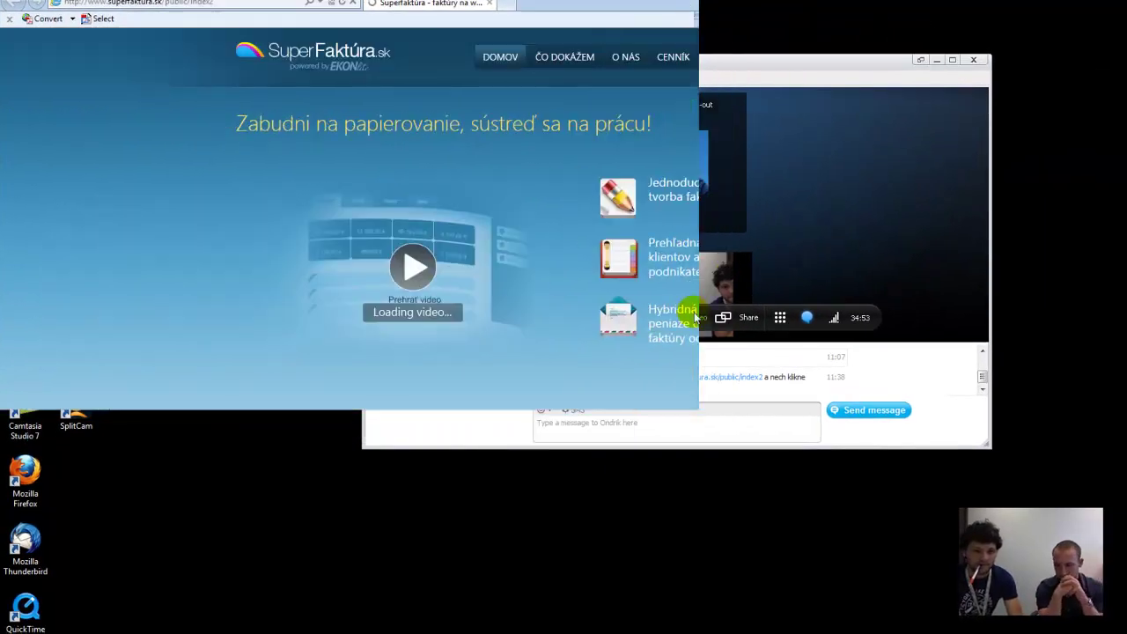
pyautogui.press('super+Up')
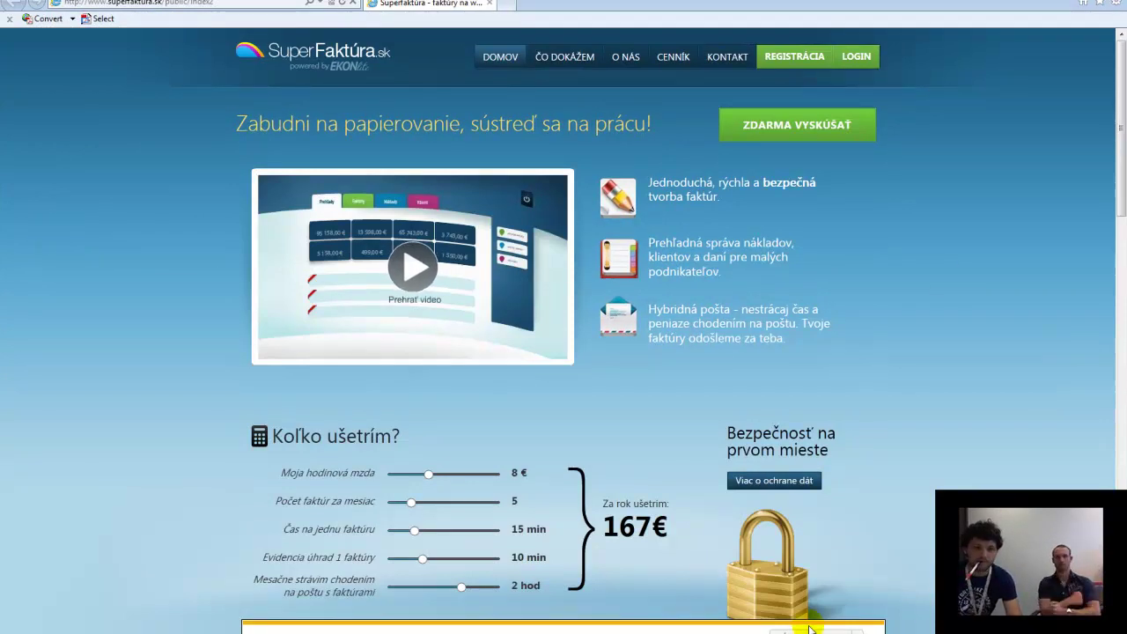
# Dismiss both yellow notification bars and open a new blank tab
pyautogui.click(874, 628)
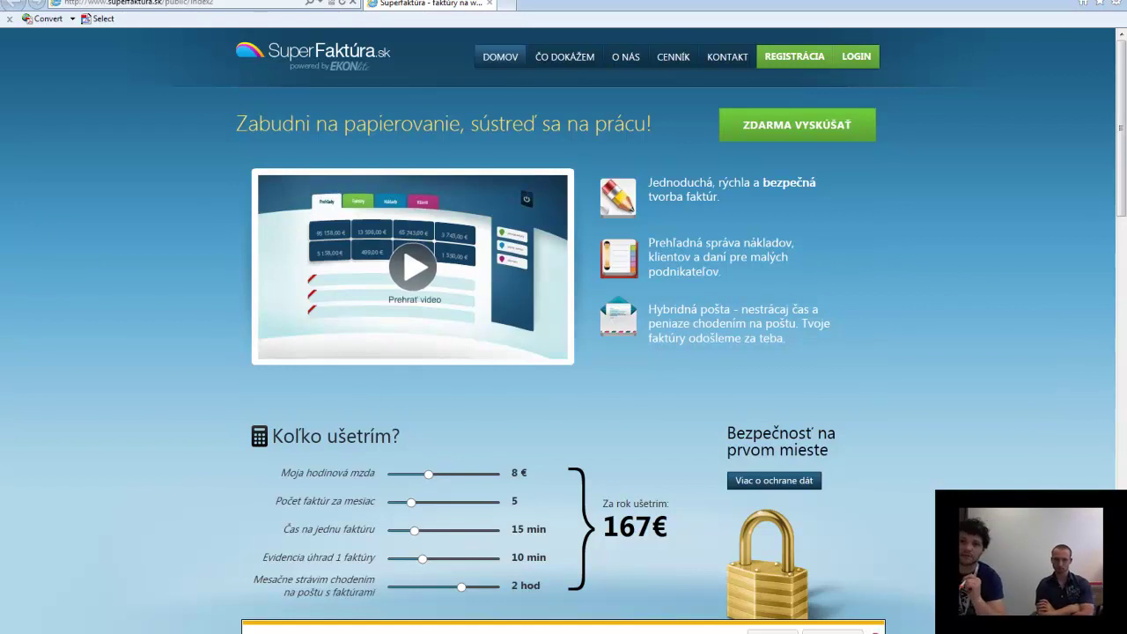
pyautogui.click(874, 628)
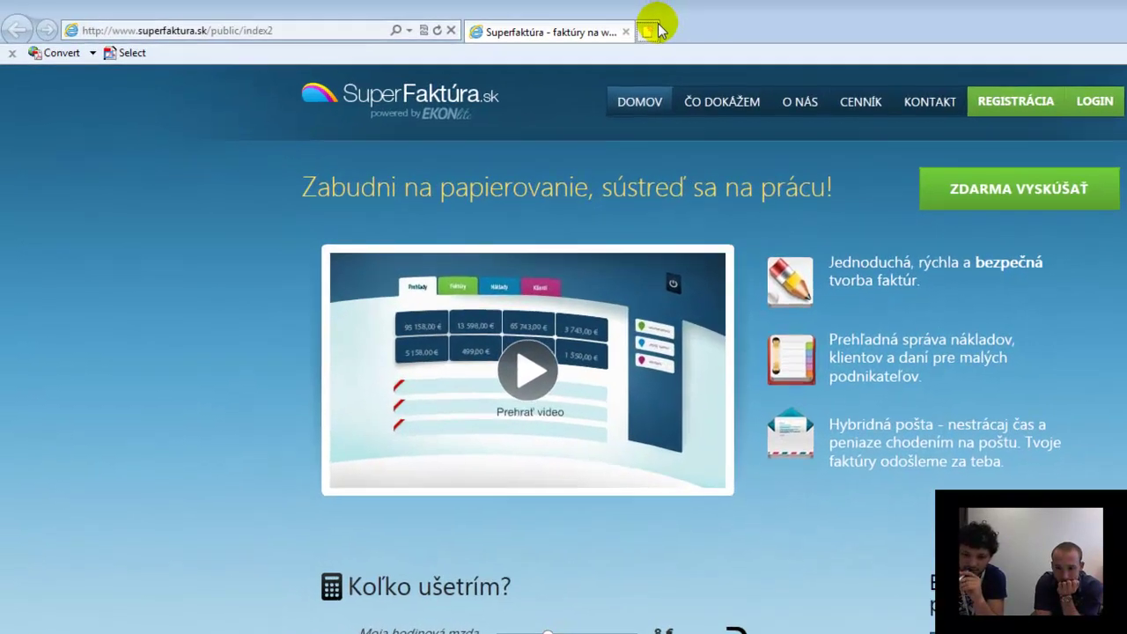
pyautogui.click(515, 3)
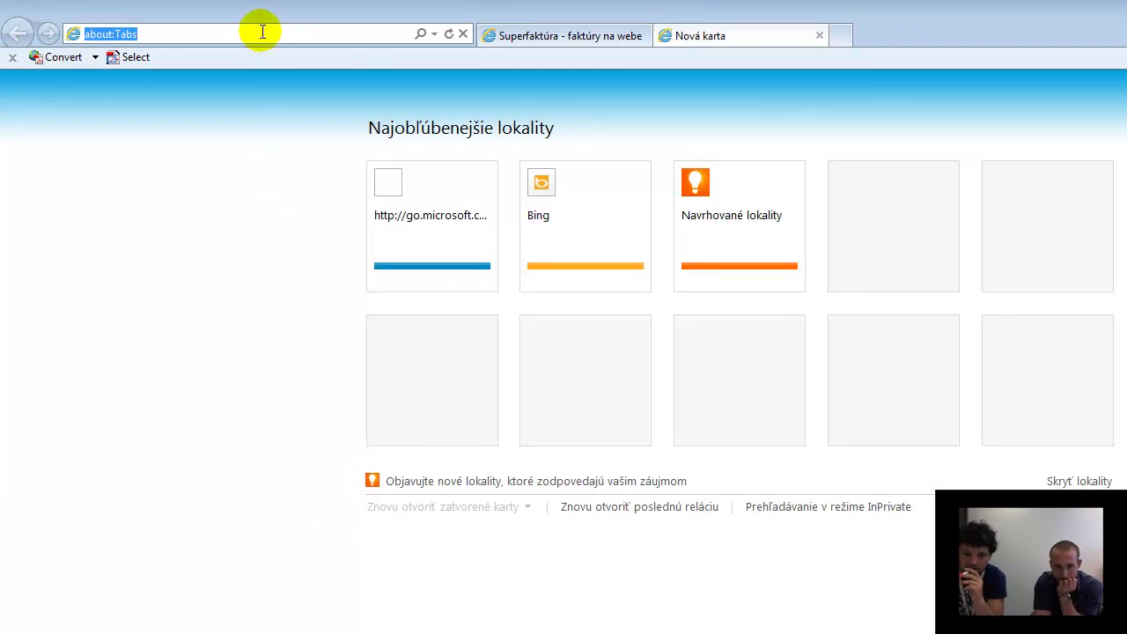
# Load superfaktura.sk in the second tab, then end up back on the first tab
pyautogui.write('supe')
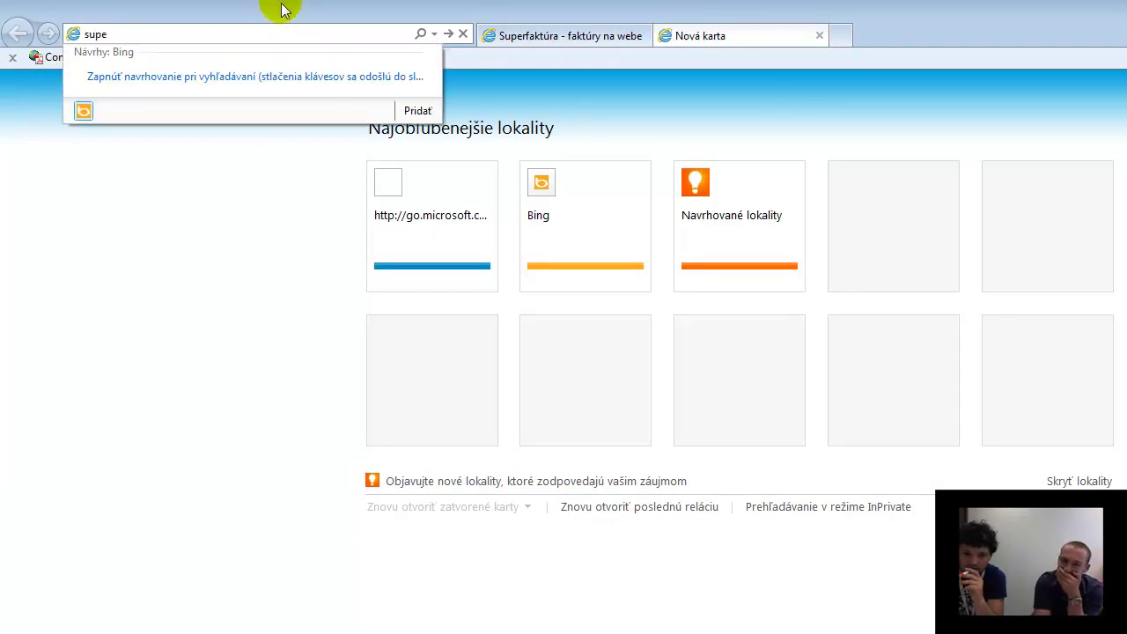
pyautogui.write('rfaktura.sk')
pyautogui.press('Return')
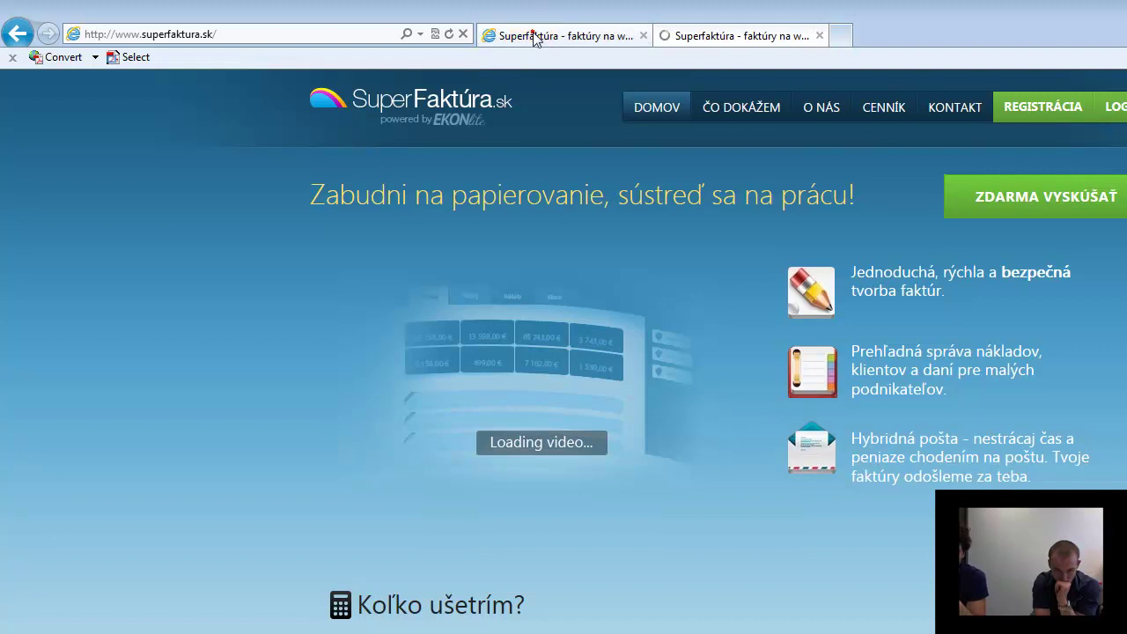
pyautogui.click(535, 39)
pyautogui.click(675, 35)
pyautogui.click(616, 38)
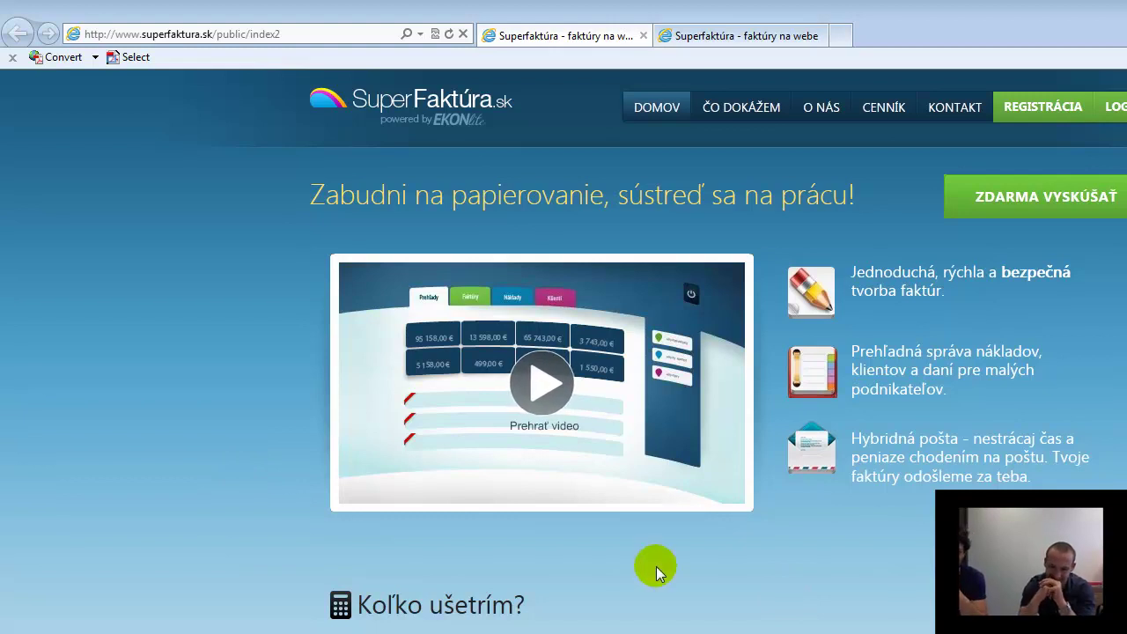
# On the first tab's public/index2 homepage, play the 'Prehrať video' intro video
pyautogui.click(756, 37)
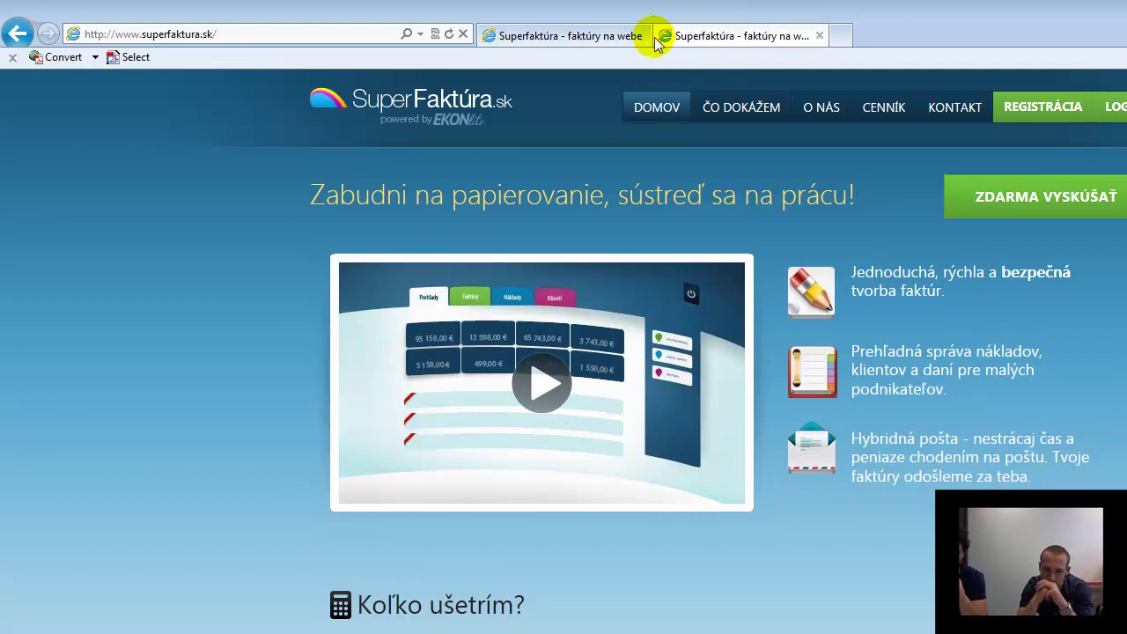
pyautogui.click(602, 36)
pyautogui.click(675, 36)
pyautogui.click(623, 38)
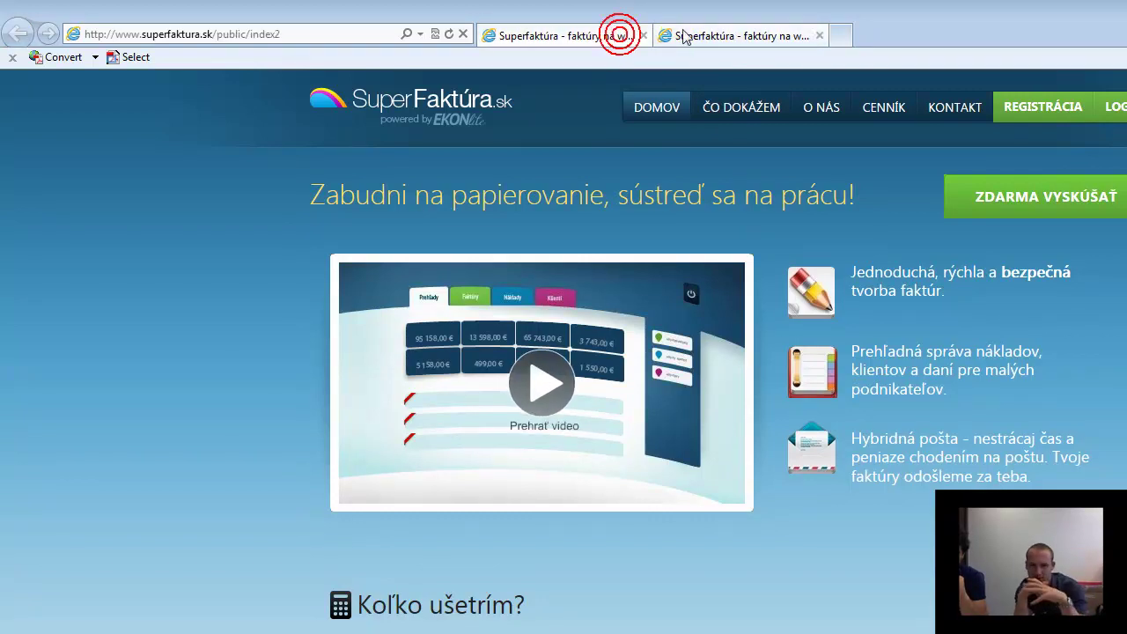
pyautogui.click(696, 33)
pyautogui.click(615, 37)
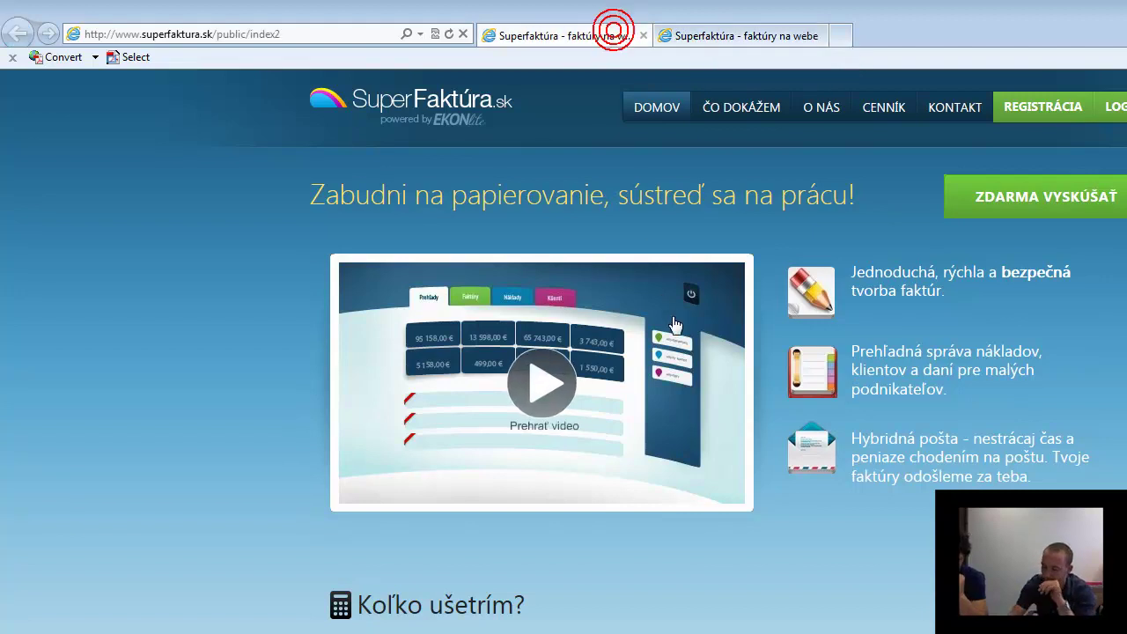
pyautogui.scroll(-20, 491, 441)
pyautogui.scroll(20, 465, 445)
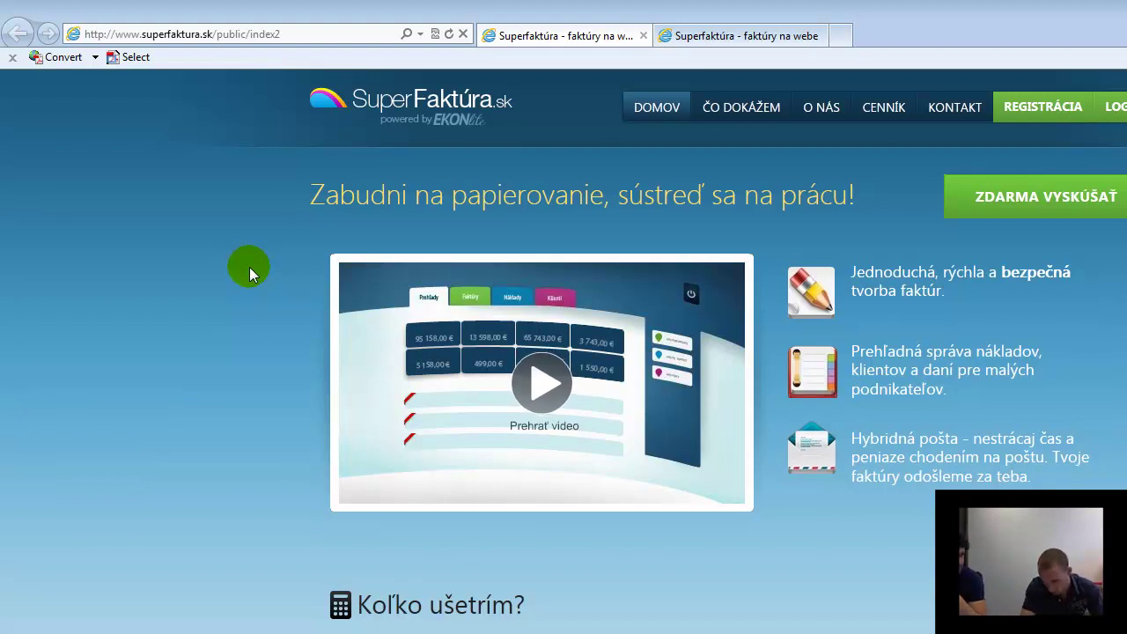
pyautogui.click(539, 390)
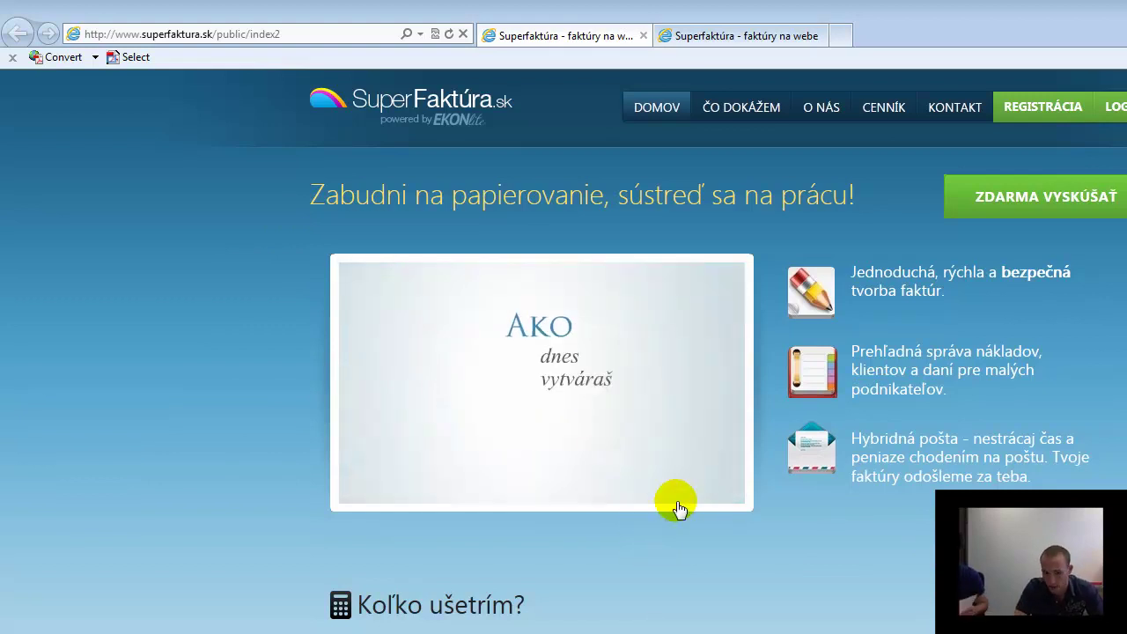